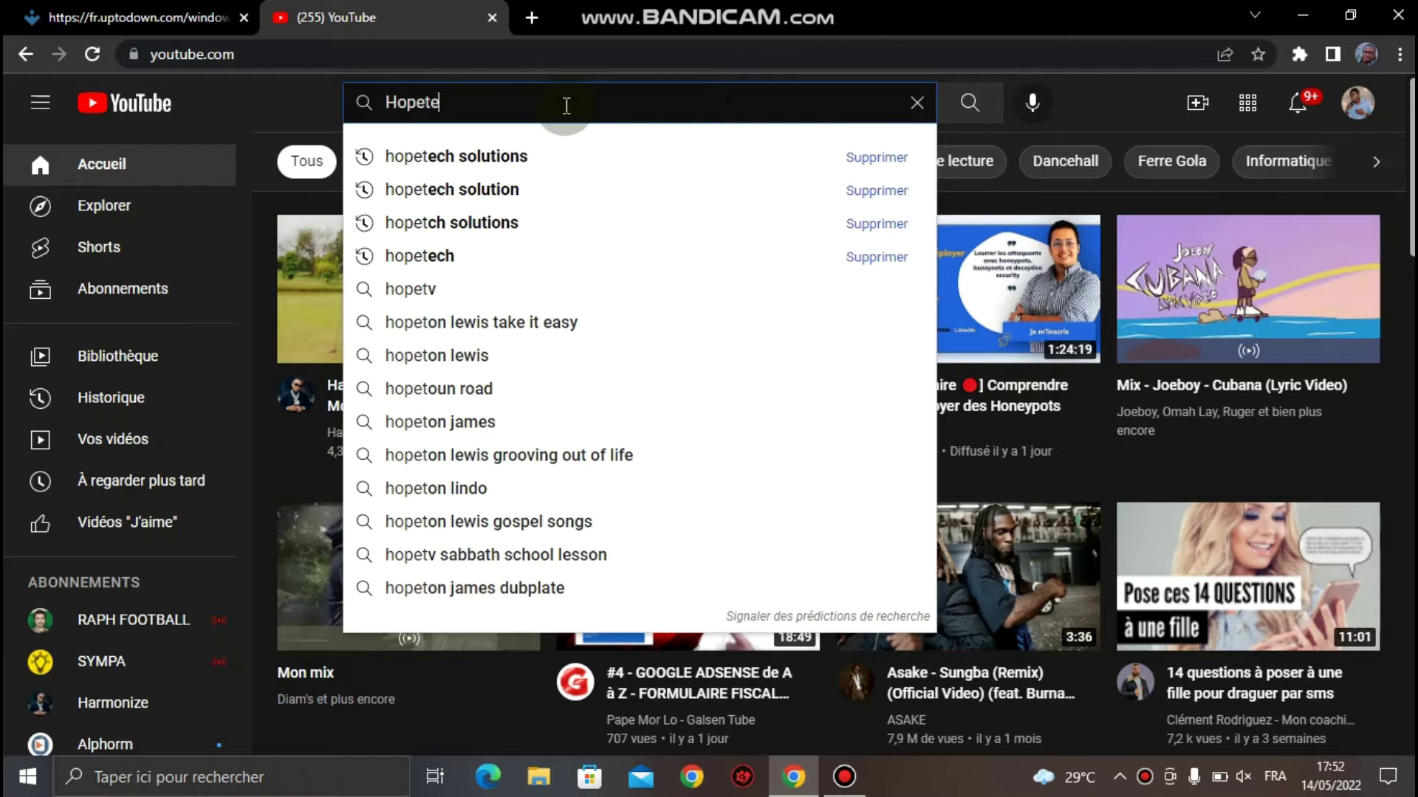
Search YouTube for "Hopetech solutions" and subscribe to the Hopetech Solutions channel
{"action": "type", "text": "tions"}
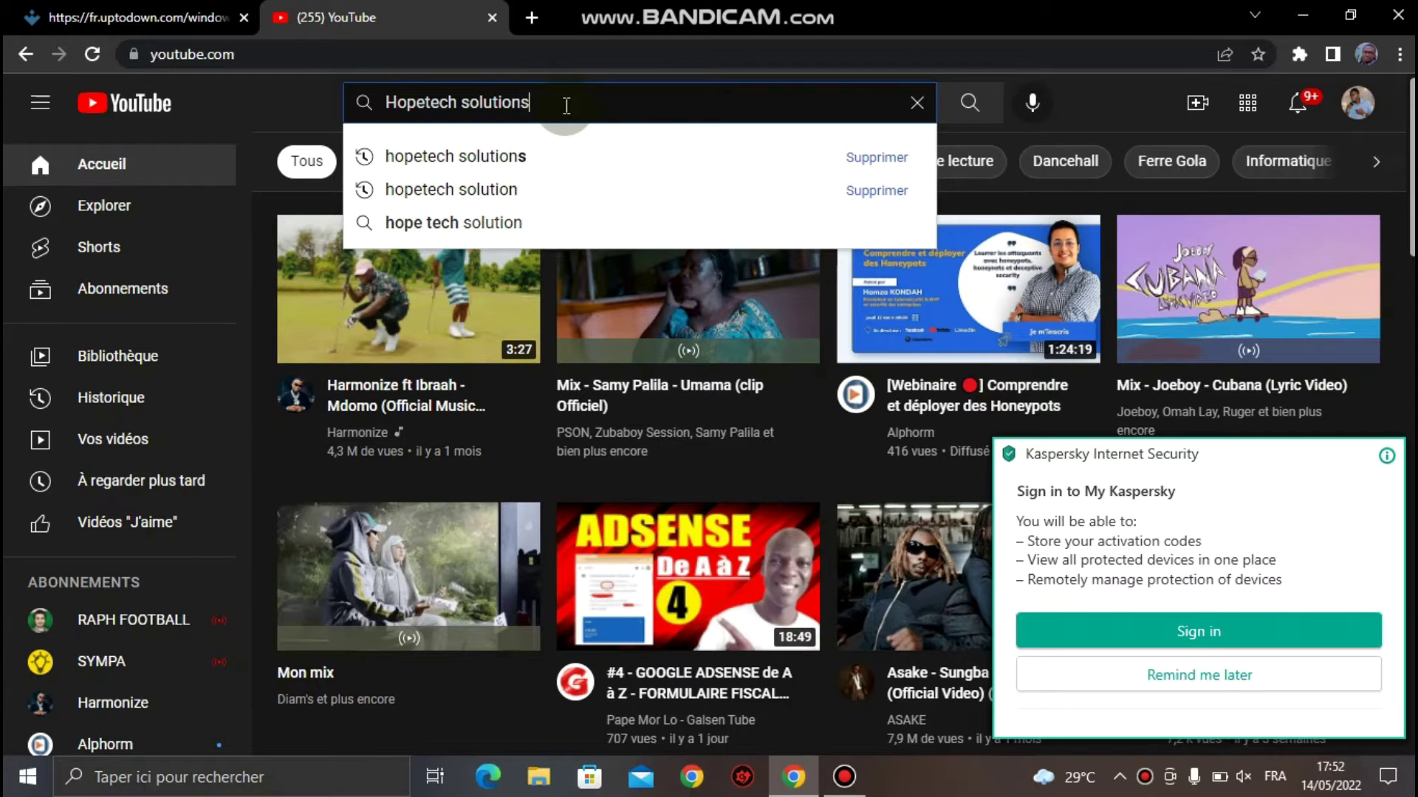
{"action": "key", "text": "Return"}
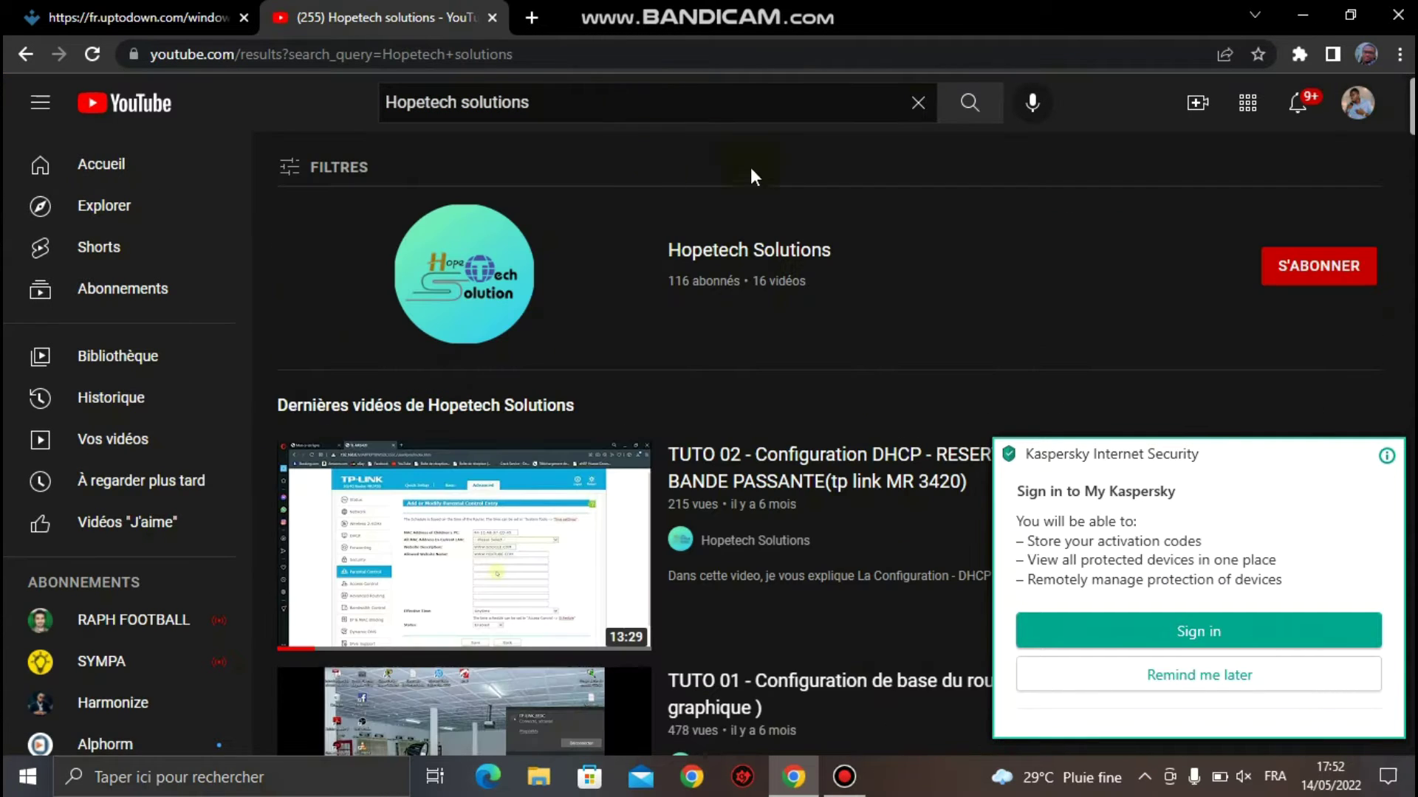
{"action": "left_click", "coordinate": [1333, 268]}
{"action": "left_click", "coordinate": [1360, 270]}
{"action": "left_click", "coordinate": [1301, 308]}
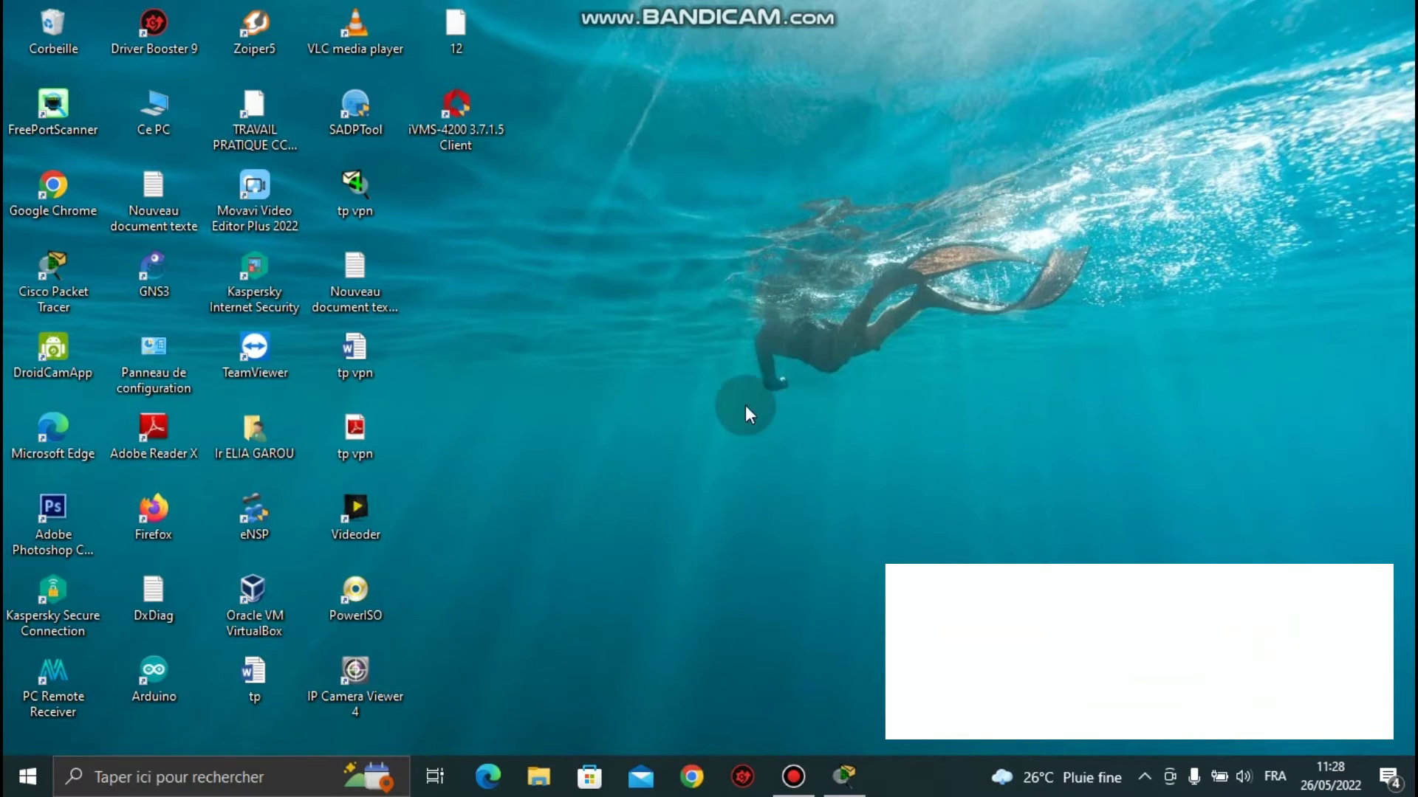
Switch from the desktop to the Cisco Packet Tracer window that is already running
{"action": "right_click", "coordinate": [767, 423]}
{"action": "left_click", "coordinate": [796, 485]}
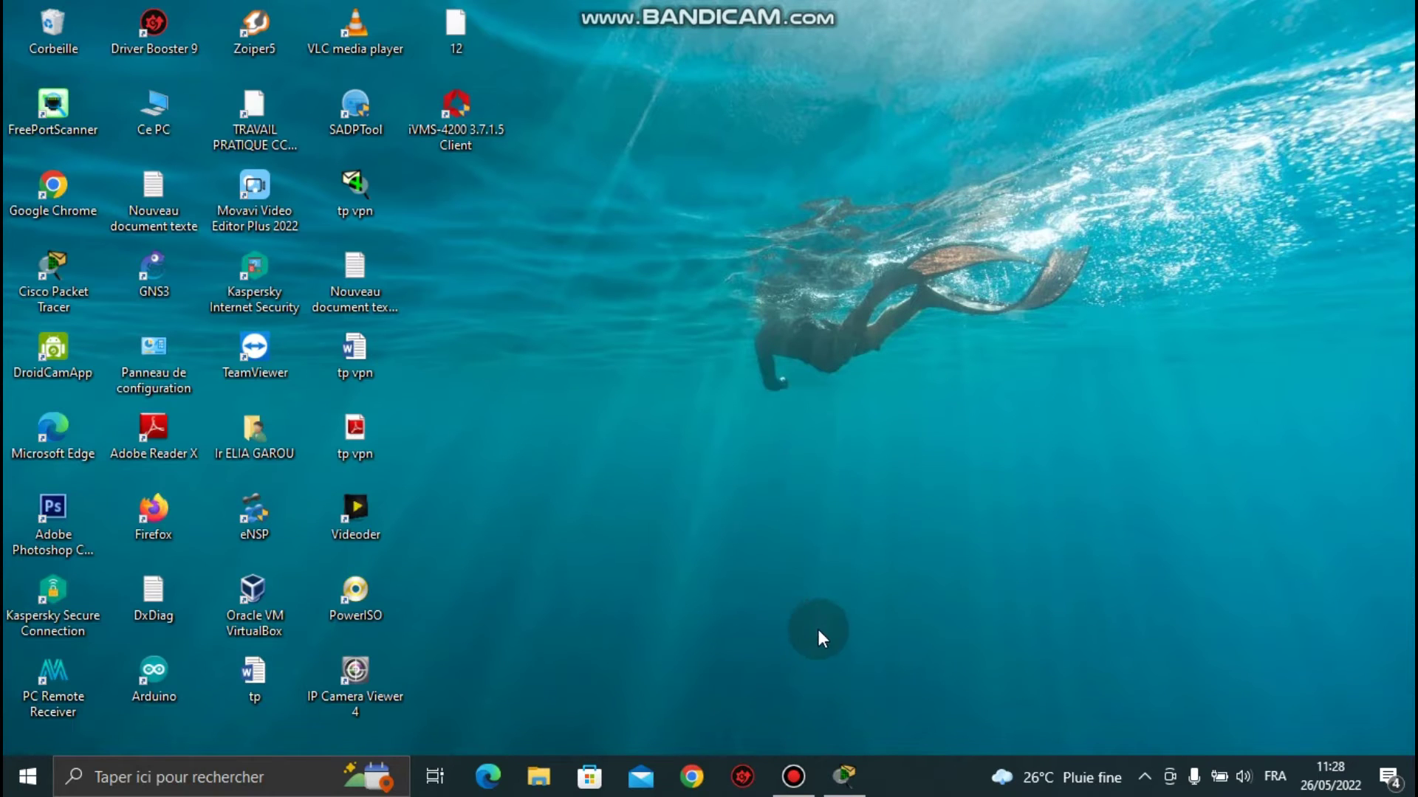
{"action": "left_click", "coordinate": [844, 775]}
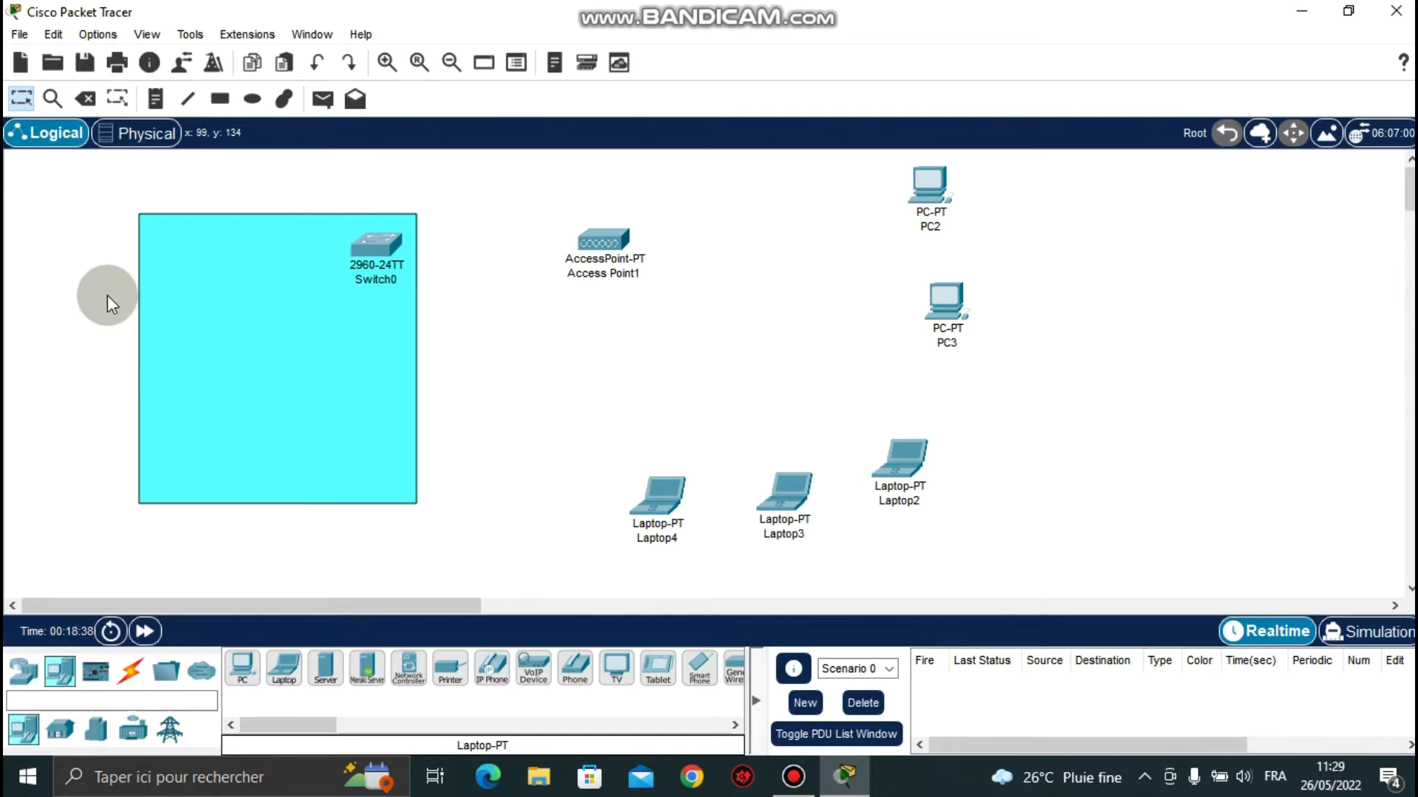
Connect Switch0 to Access Point1 with an automatically chosen connection type
{"action": "left_click", "coordinate": [131, 671]}
{"action": "left_click", "coordinate": [246, 672]}
{"action": "left_click", "coordinate": [376, 277]}
{"action": "left_click", "coordinate": [595, 246]}
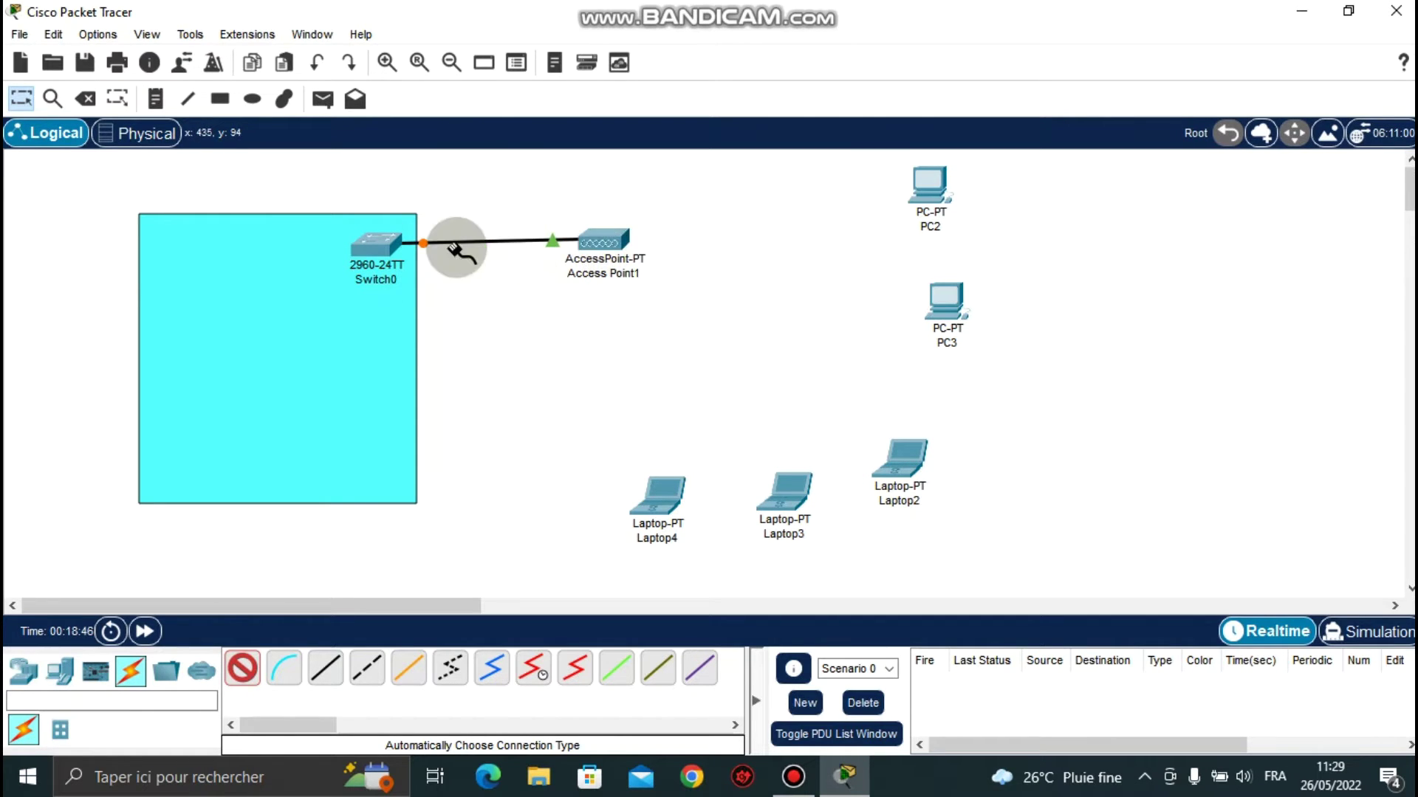
Leave the cabling mode and slightly adjust the positions of Switch0 and the laptops Laptop2 and Laptop3 in the workspace
{"action": "left_click", "coordinate": [21, 98]}
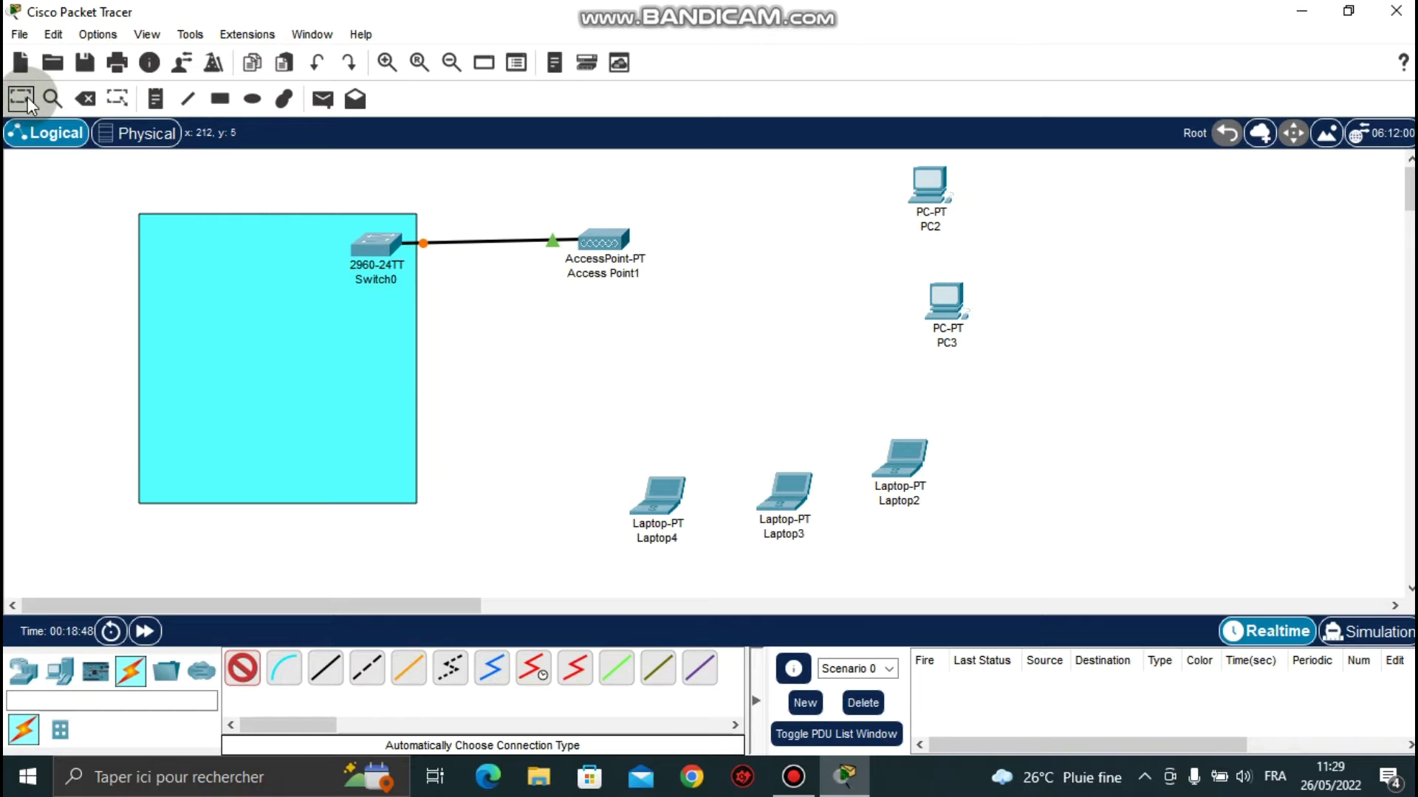
{"action": "left_click_drag", "start_coordinate": [372, 246], "coordinate": [375, 243]}
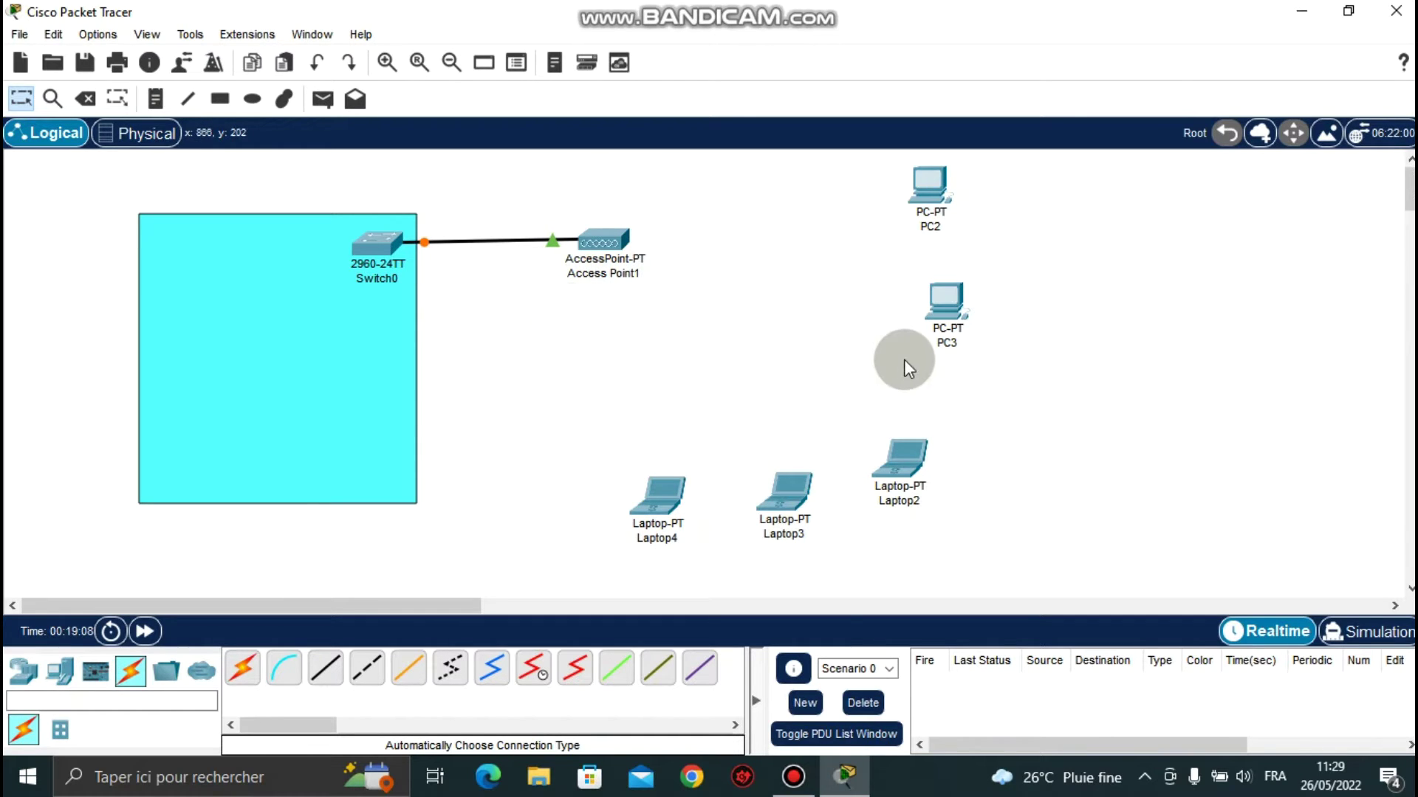
{"action": "left_click_drag", "start_coordinate": [908, 455], "coordinate": [919, 443]}
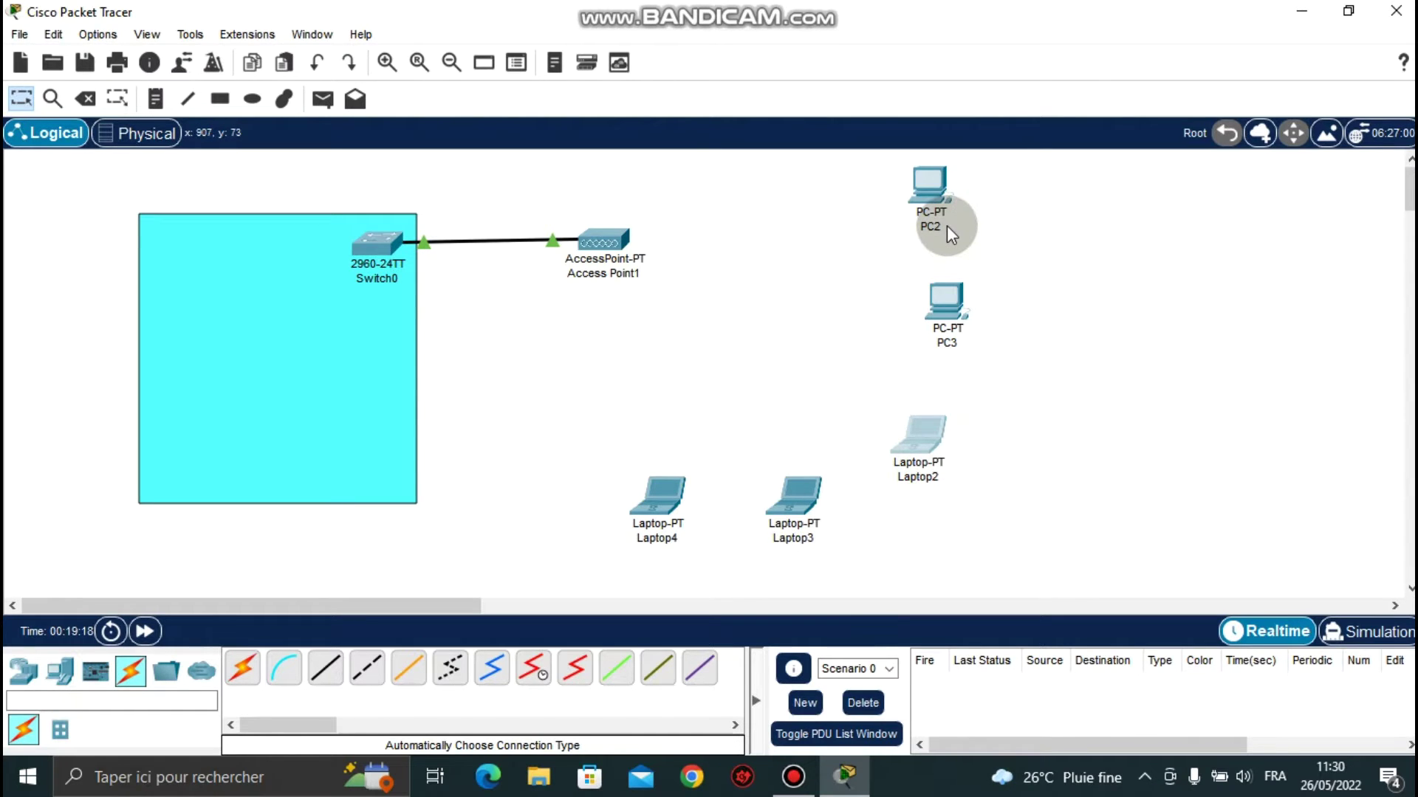
Replace PC2's wired network module with the WMP300N wireless module and power the PC back on
{"action": "mouse_move", "coordinate": [948, 226]}
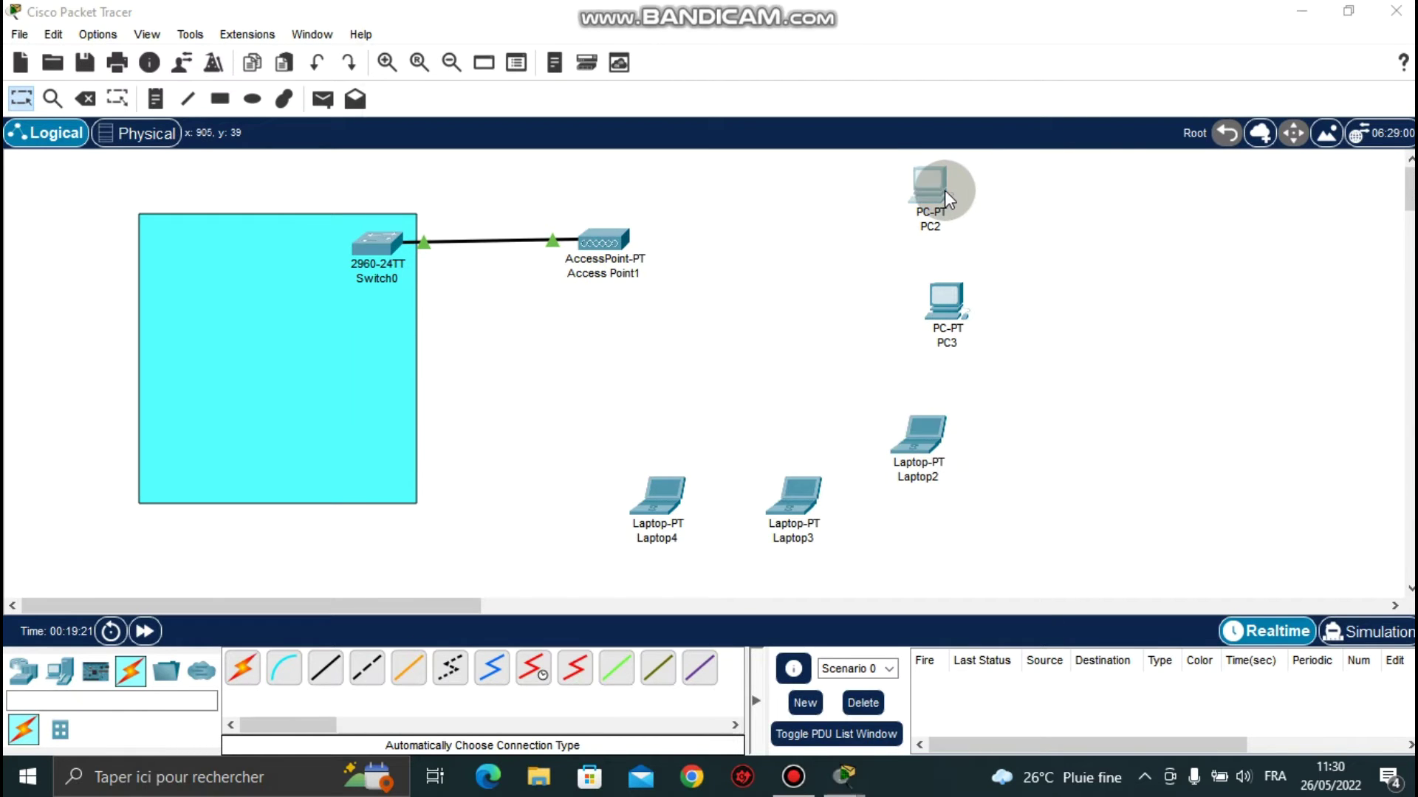
{"action": "left_click", "coordinate": [945, 189]}
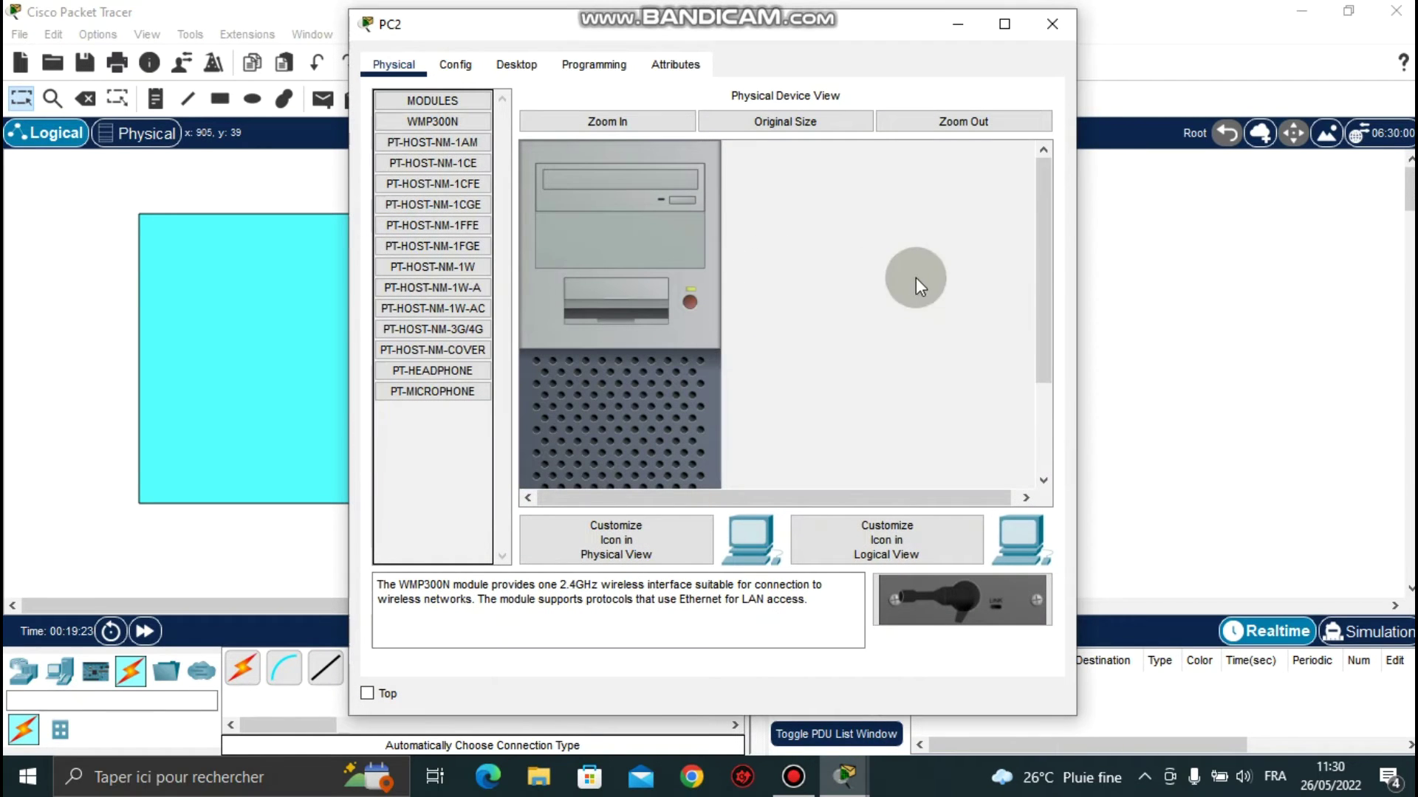
{"action": "left_click_drag", "start_coordinate": [1048, 285], "coordinate": [914, 419]}
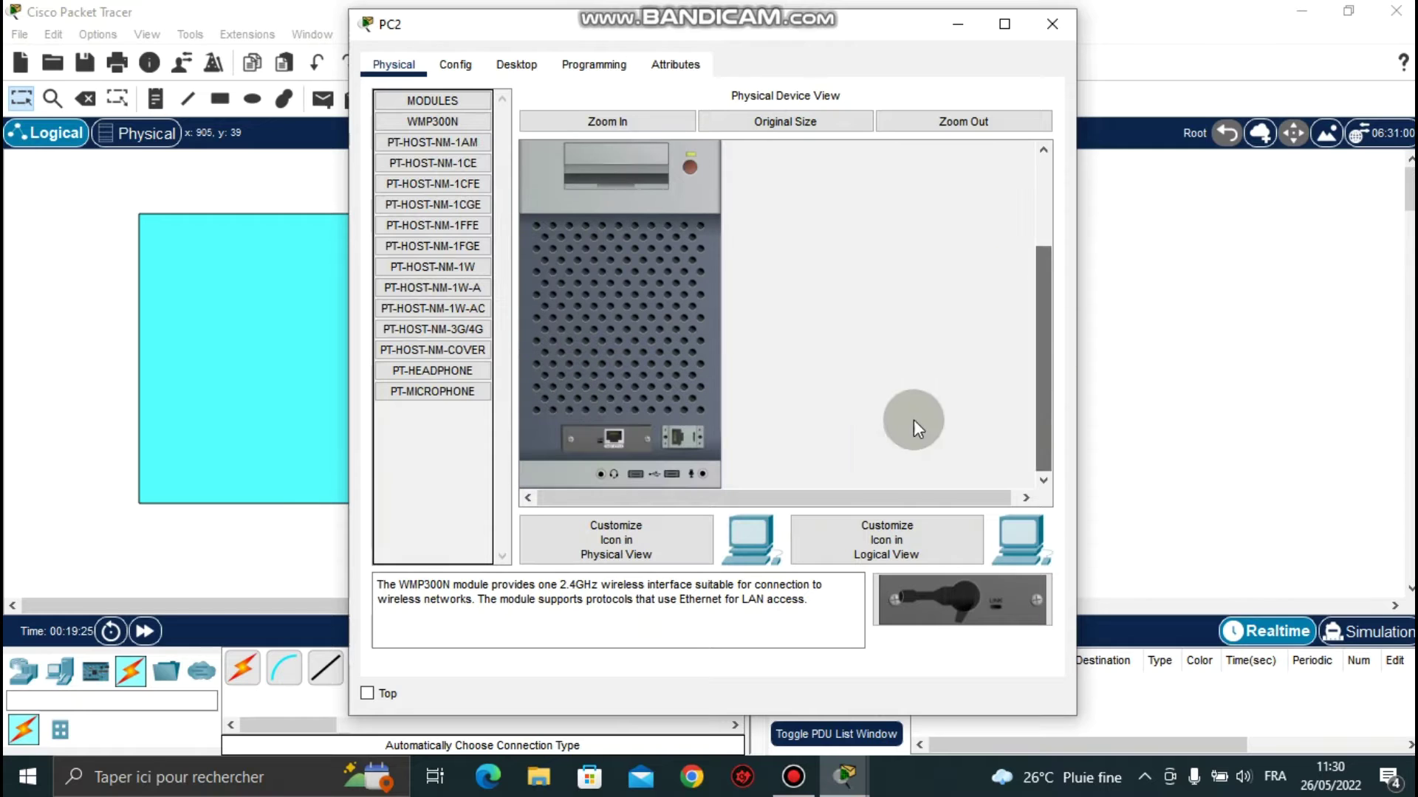
{"action": "left_click_drag", "start_coordinate": [622, 435], "coordinate": [461, 443]}
{"action": "left_click_drag", "start_coordinate": [939, 589], "coordinate": [616, 442]}
{"action": "left_click", "coordinate": [695, 169]}
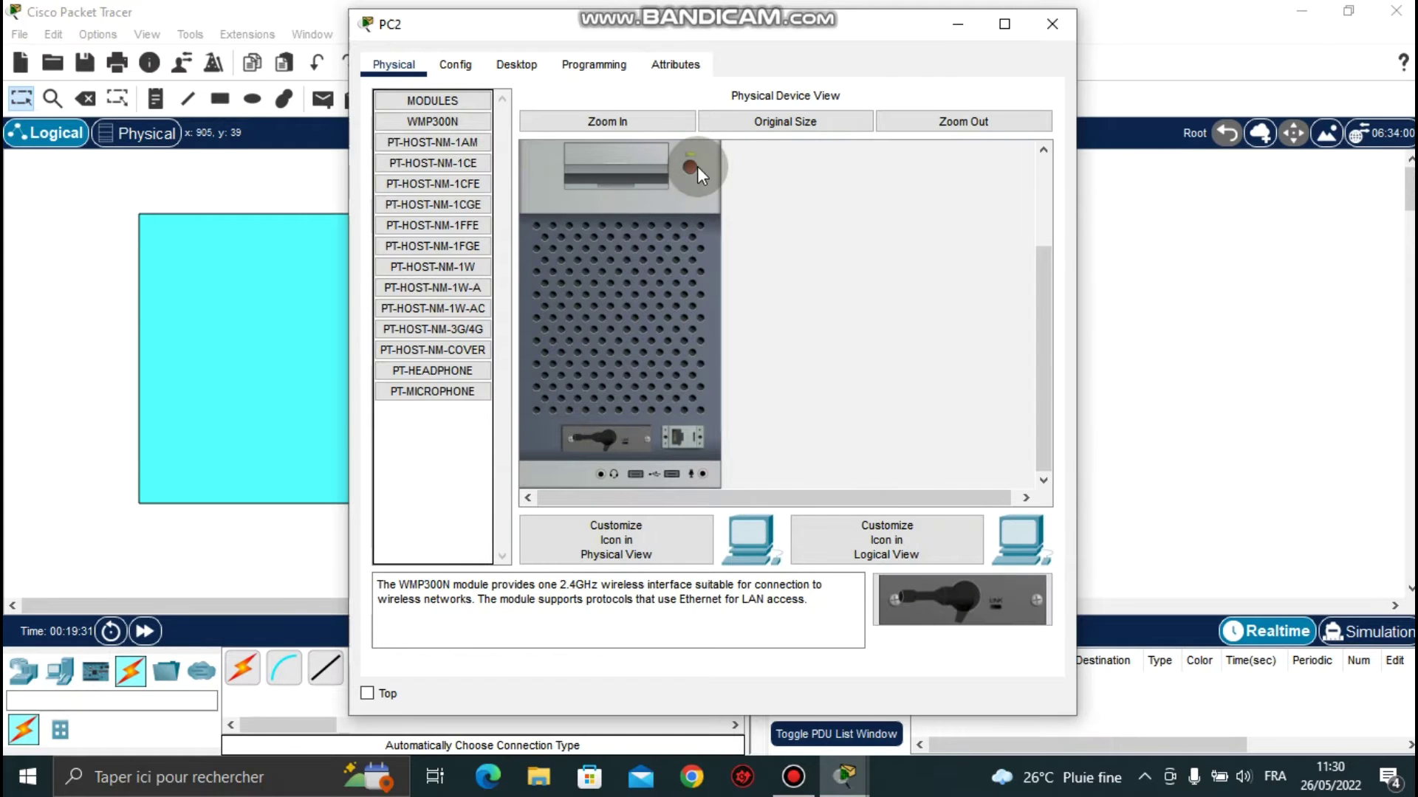
{"action": "left_click", "coordinate": [1052, 24]}
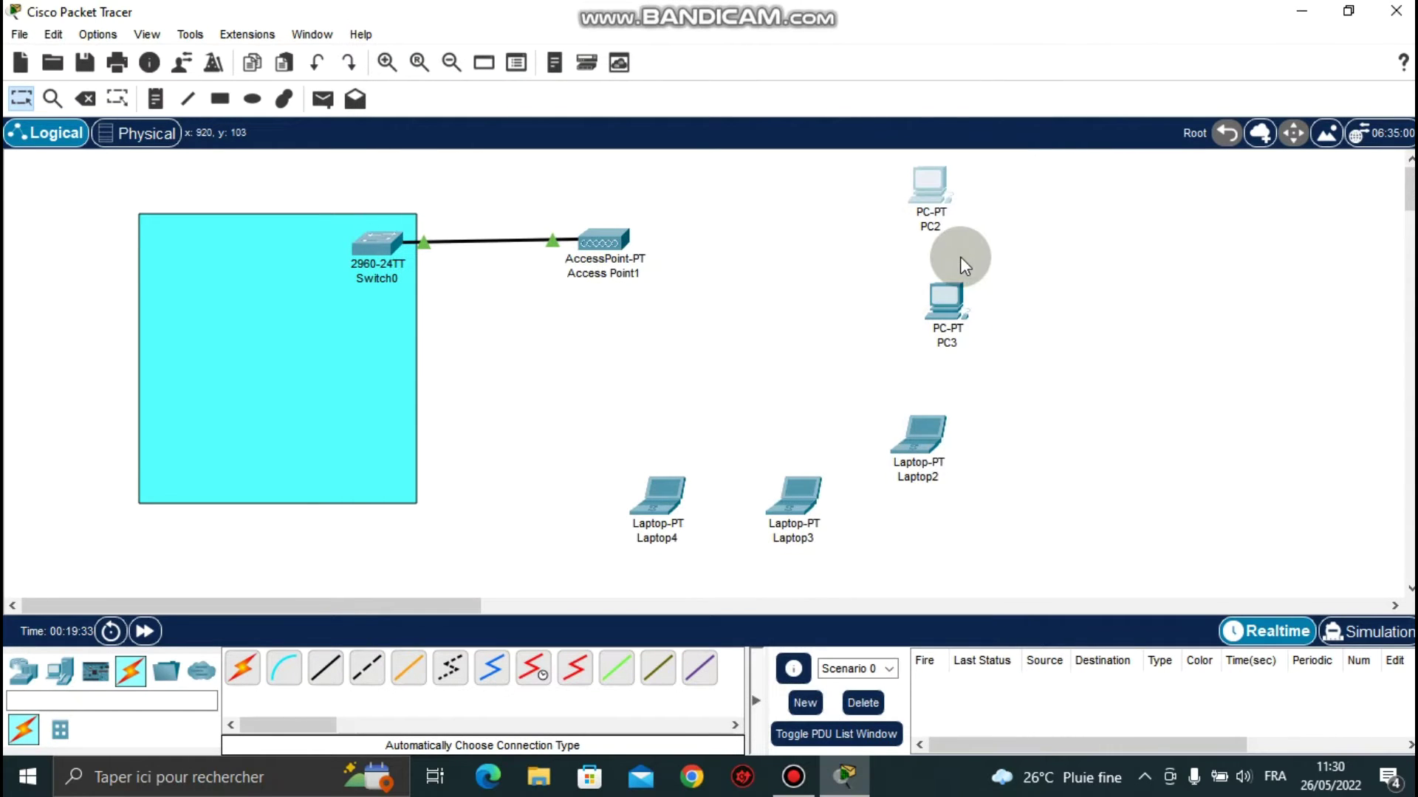
Replace PC3's wired network module with the WMP300N wireless module and power the PC back on
{"action": "left_click", "coordinate": [953, 316]}
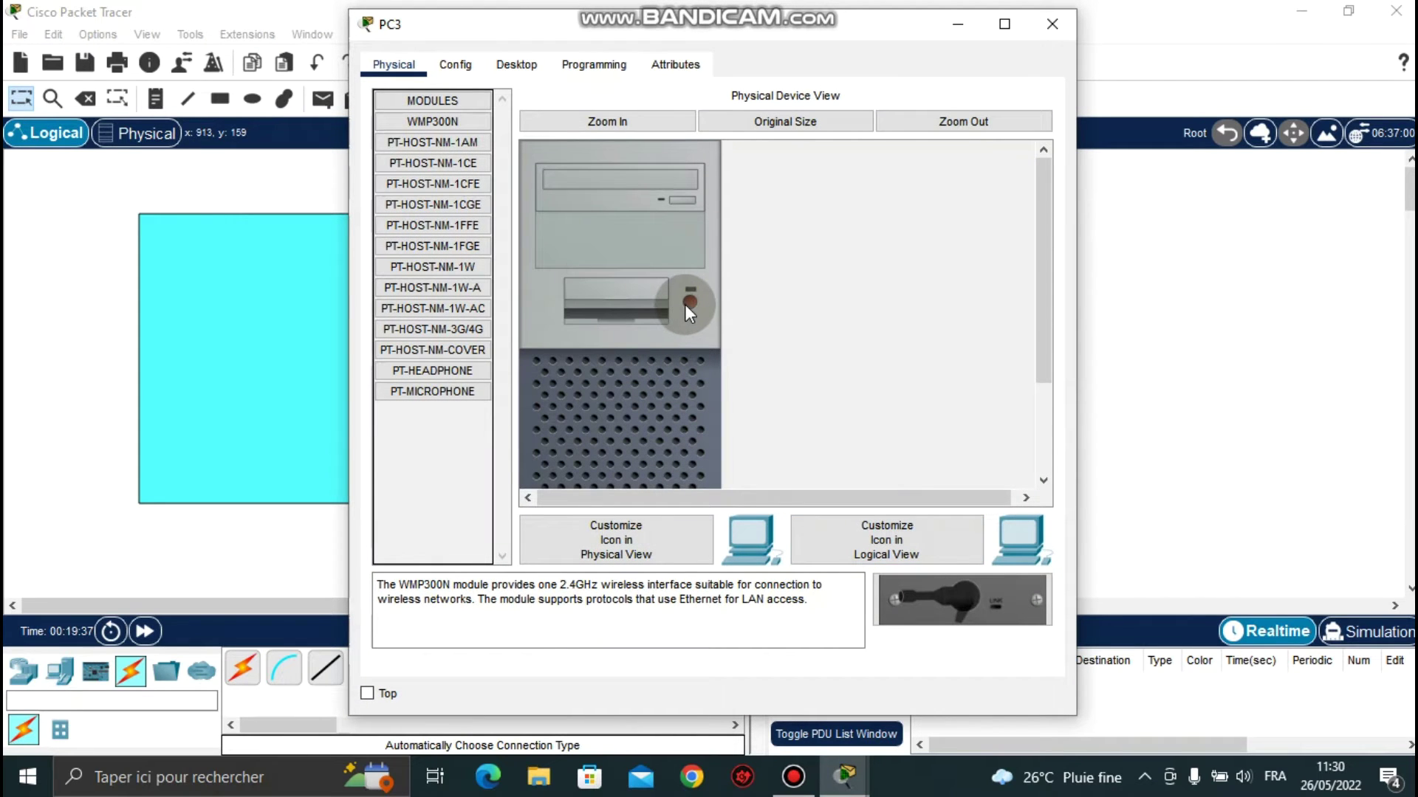
{"action": "left_click_drag", "start_coordinate": [1037, 310], "coordinate": [1044, 449]}
{"action": "left_click_drag", "start_coordinate": [633, 428], "coordinate": [440, 453]}
{"action": "left_click_drag", "start_coordinate": [977, 627], "coordinate": [622, 424]}
{"action": "left_click", "coordinate": [690, 166]}
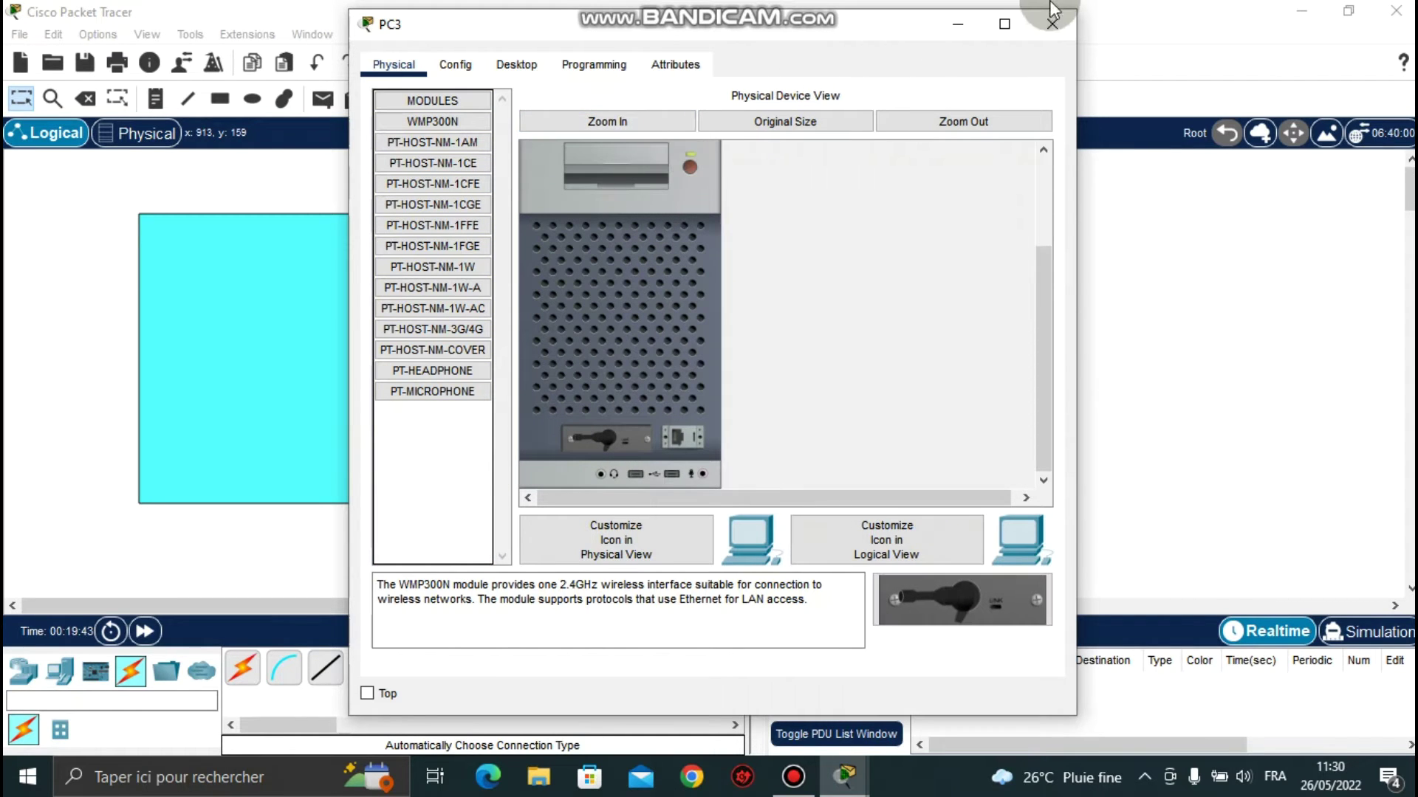
{"action": "left_click", "coordinate": [1050, 25]}
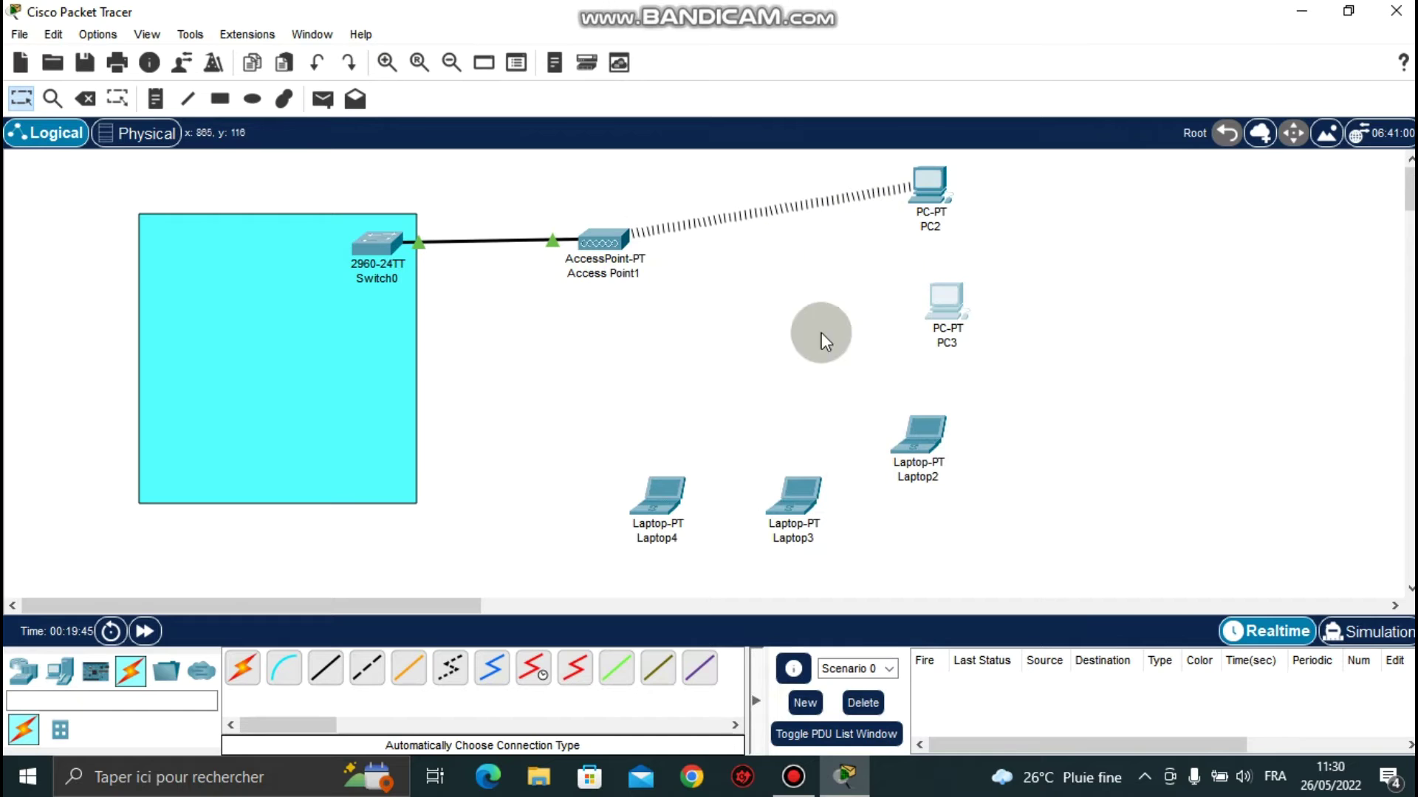
Replace Laptop2's wired network module with the WPC300N wireless module and power the laptop back on
{"action": "left_click", "coordinate": [919, 450]}
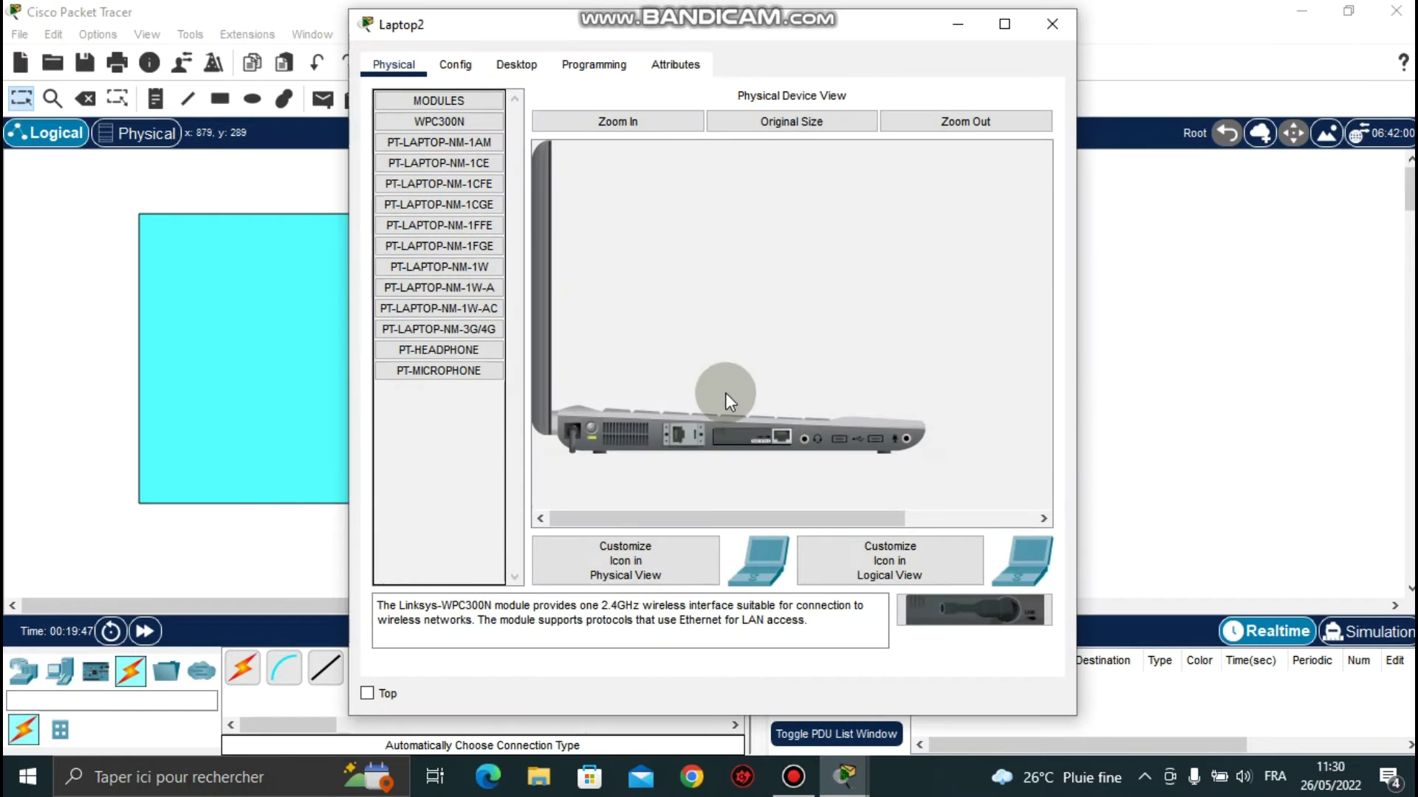
{"action": "left_click_drag", "start_coordinate": [742, 432], "coordinate": [463, 412]}
{"action": "left_click_drag", "start_coordinate": [960, 620], "coordinate": [746, 437]}
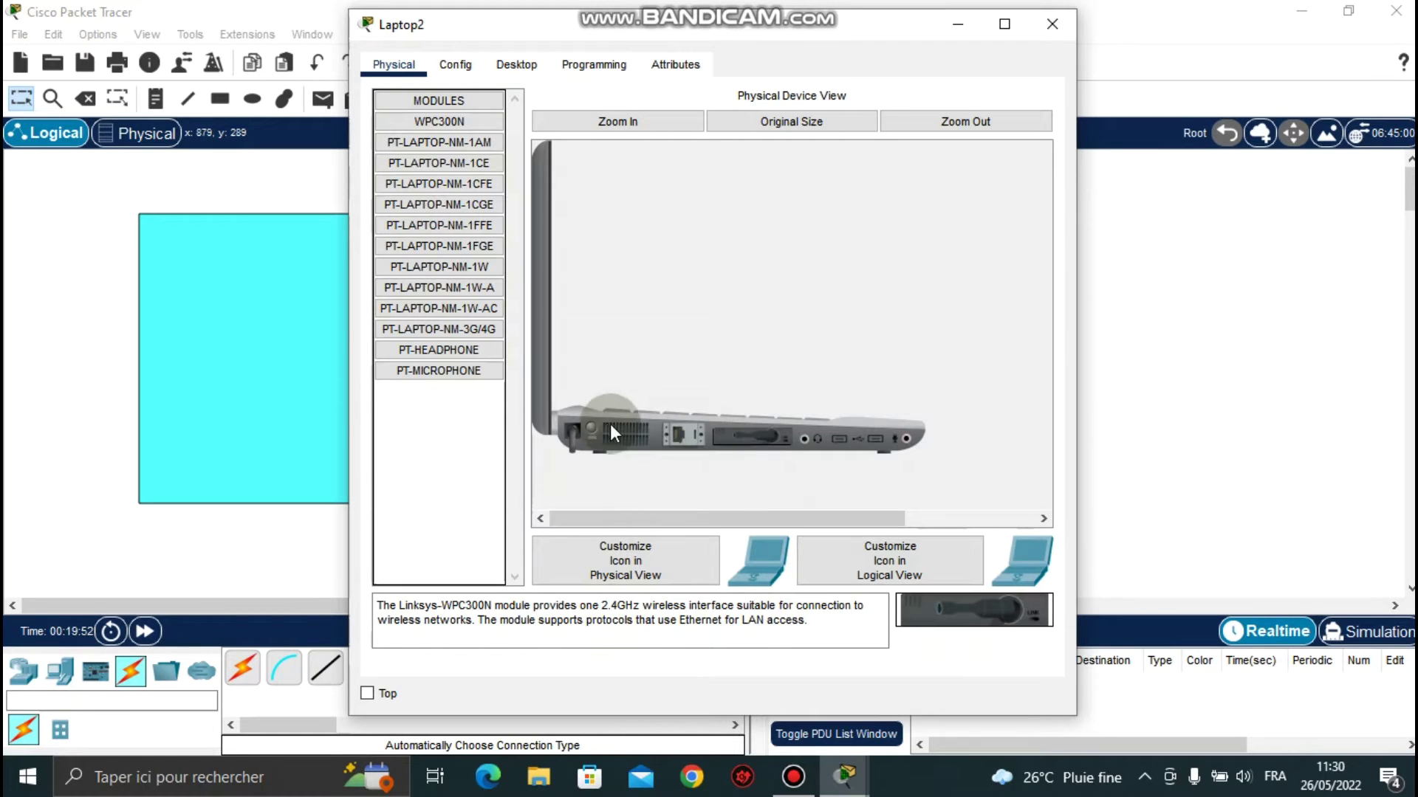
{"action": "left_click", "coordinate": [590, 426]}
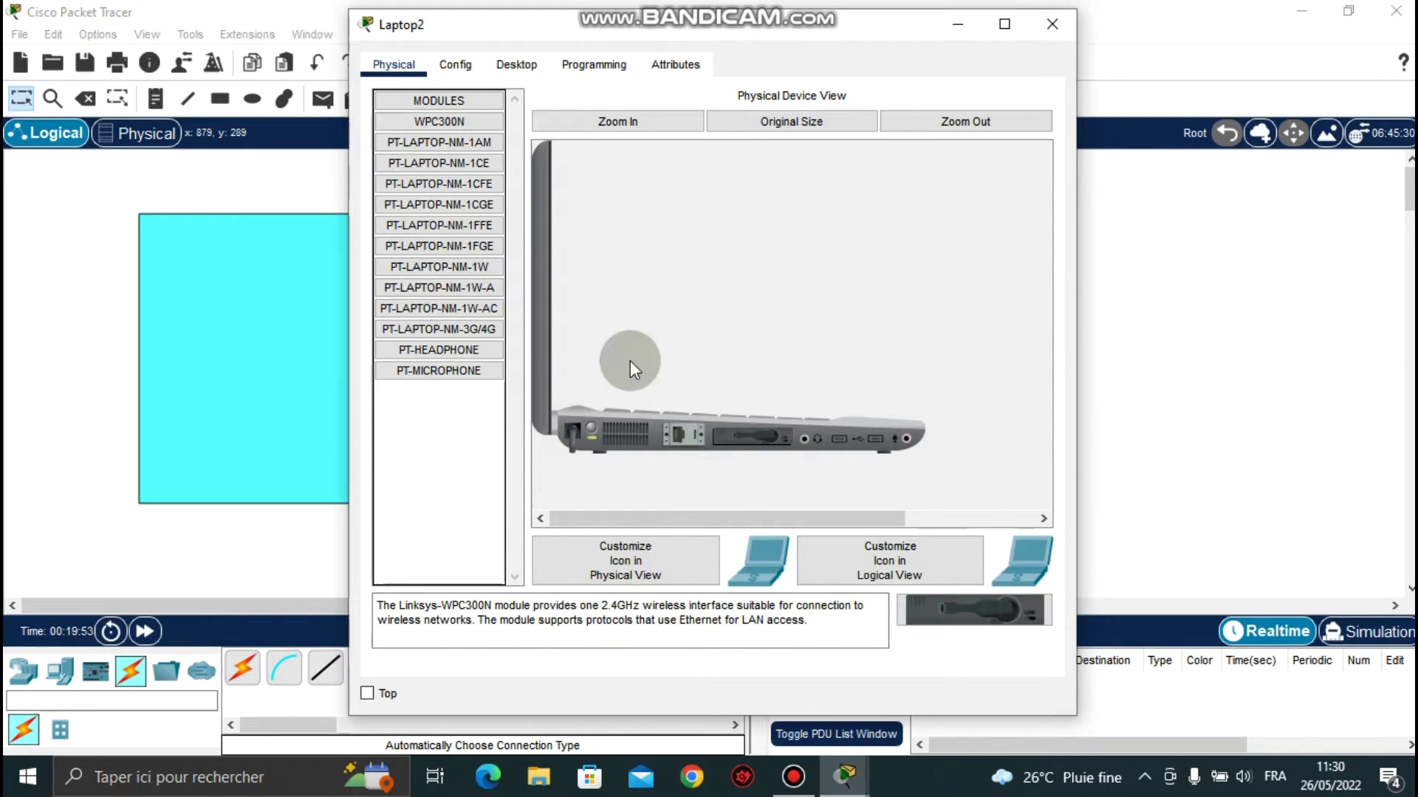
{"action": "left_click", "coordinate": [1035, 22]}
Power off Laptop3, swap its wired network module for the WPC300N wireless module, and power it back on
{"action": "left_click", "coordinate": [802, 505]}
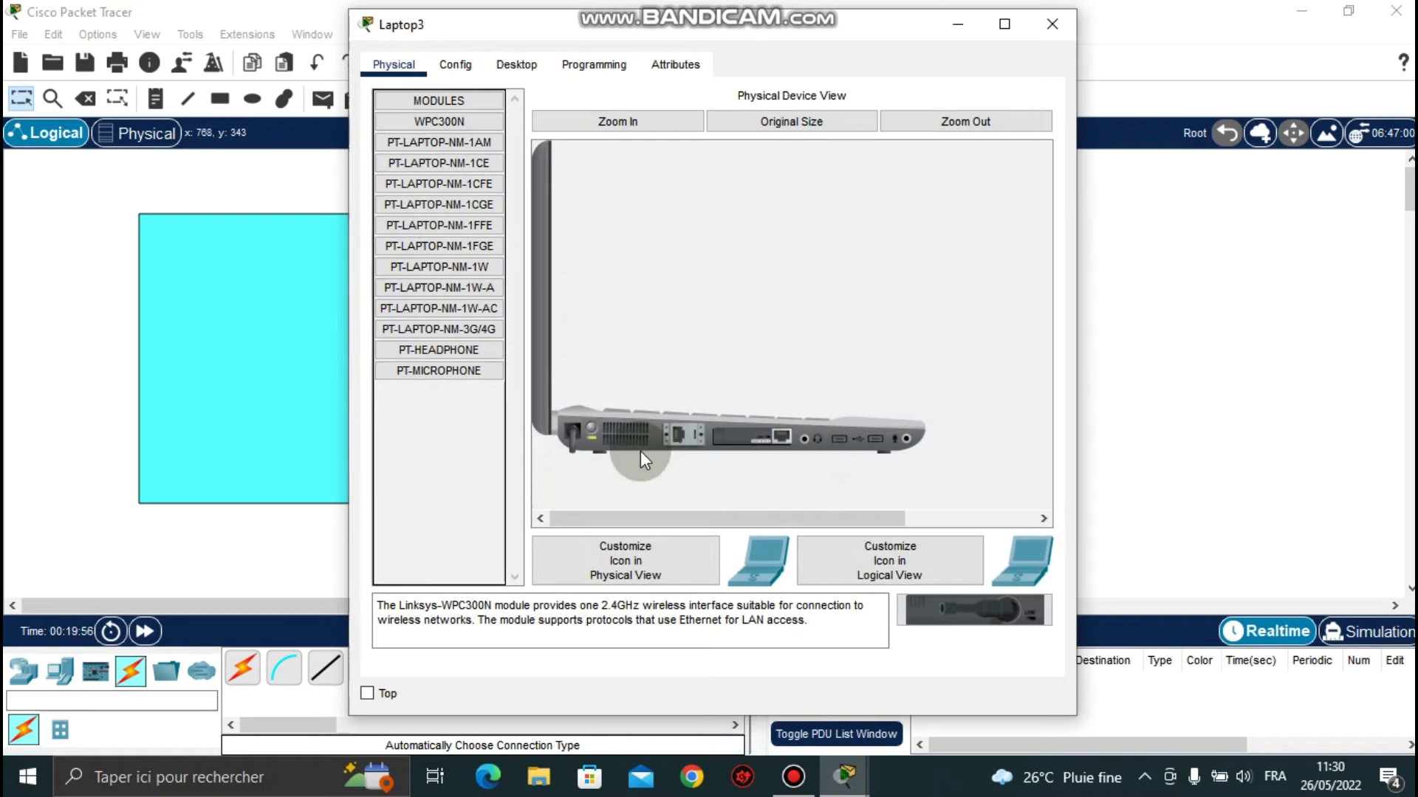
{"action": "left_click", "coordinate": [588, 427]}
{"action": "left_click_drag", "start_coordinate": [668, 429], "coordinate": [470, 440]}
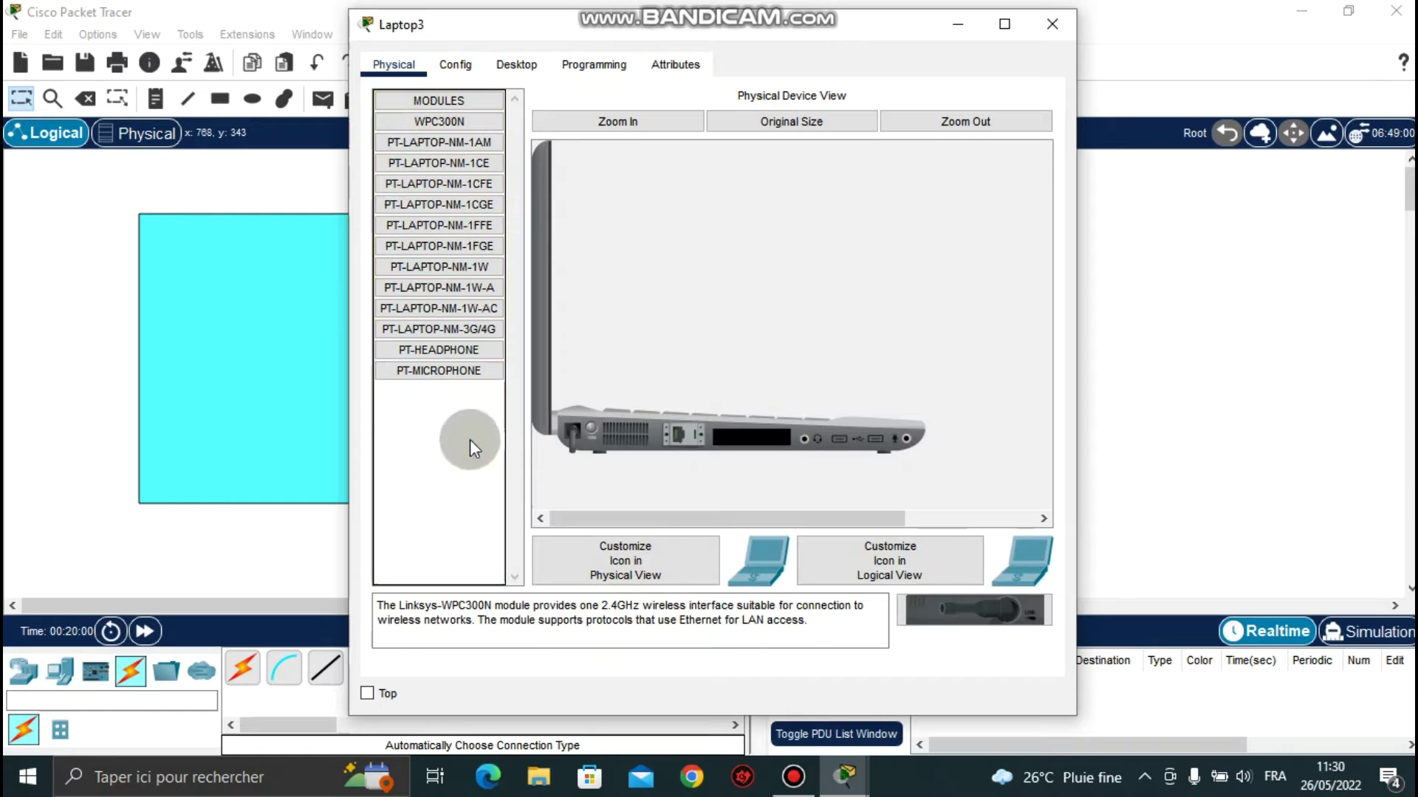
{"action": "left_click_drag", "start_coordinate": [952, 601], "coordinate": [763, 440]}
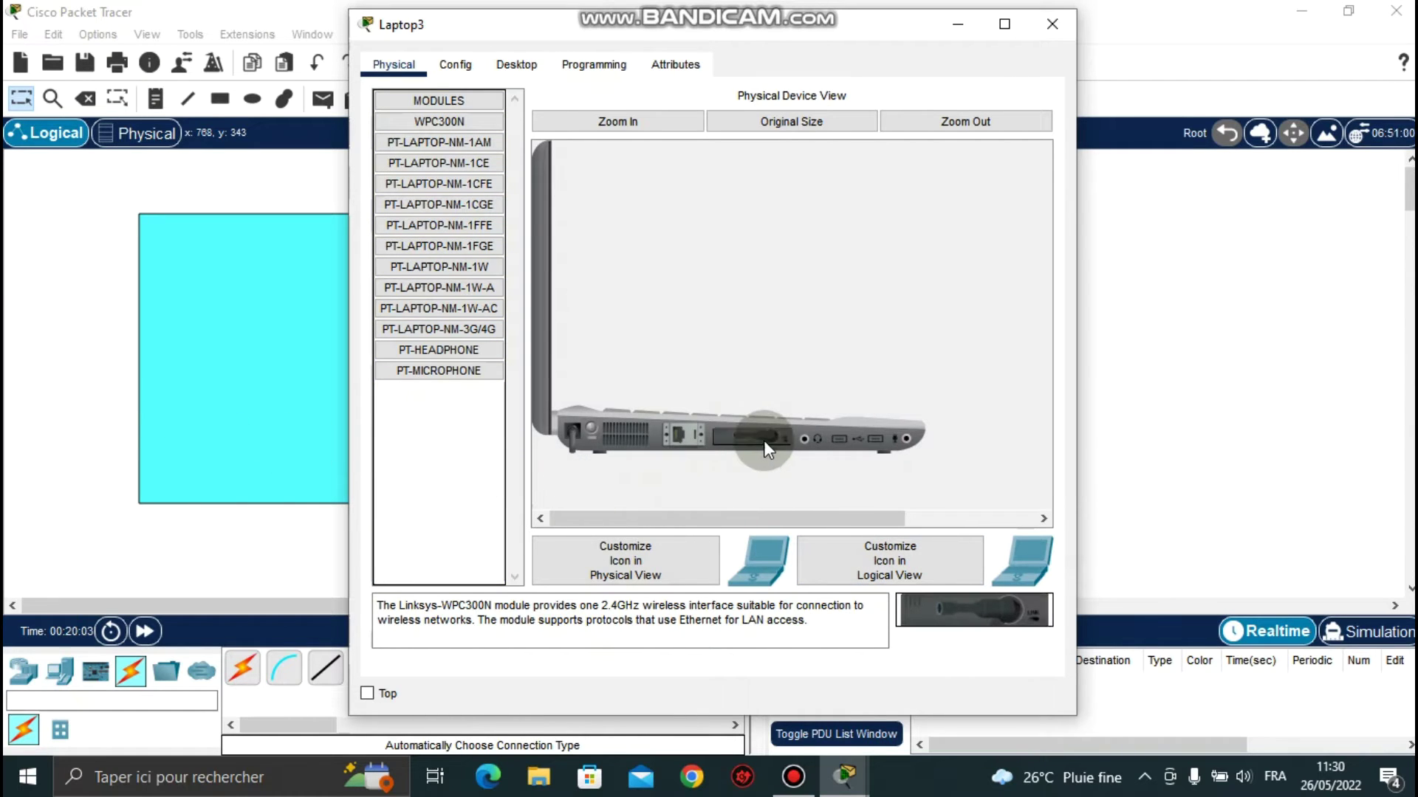
{"action": "left_click", "coordinate": [586, 427]}
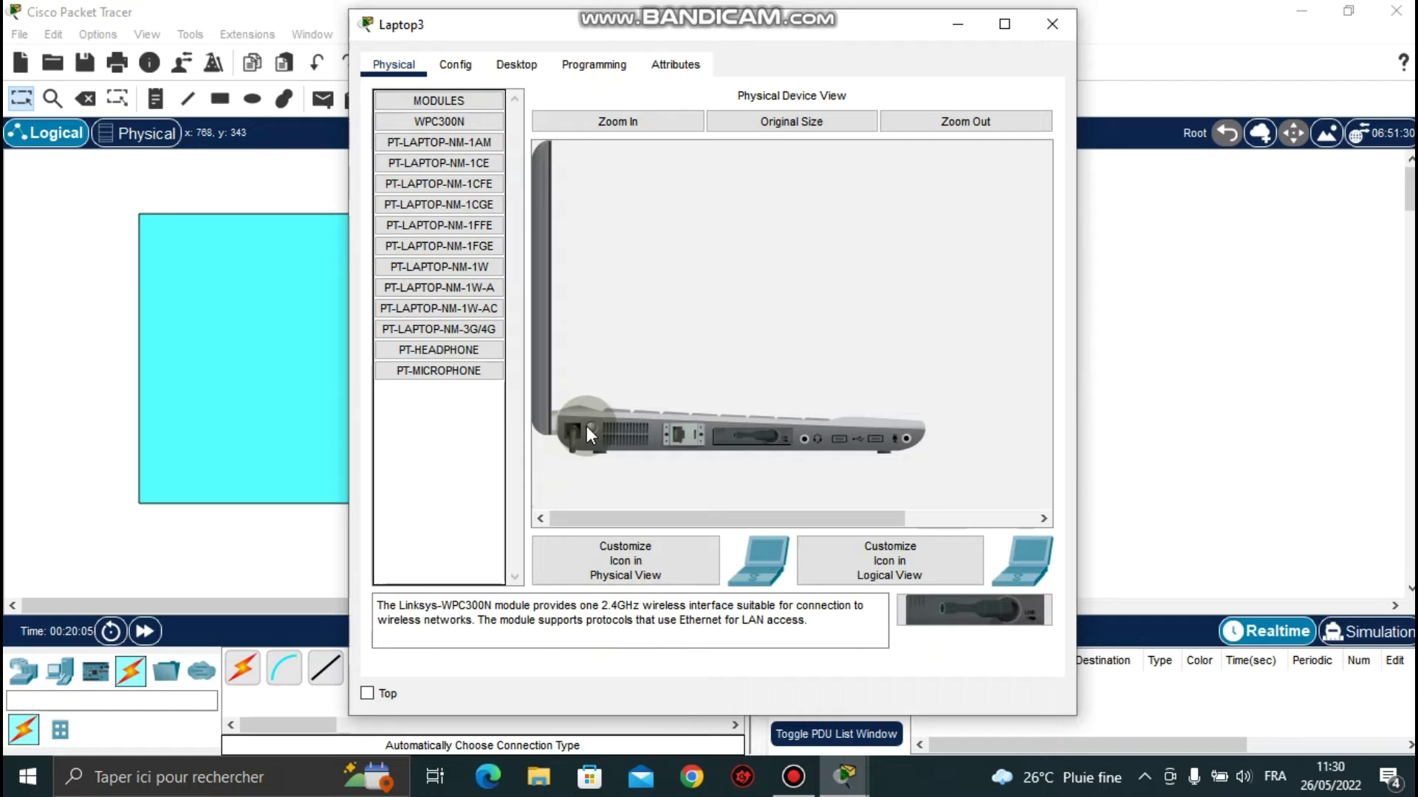
{"action": "left_click", "coordinate": [1052, 24]}
Power off Laptop4, swap its wired network module for the WPC300N wireless module, and power it back on
{"action": "left_click", "coordinate": [636, 487]}
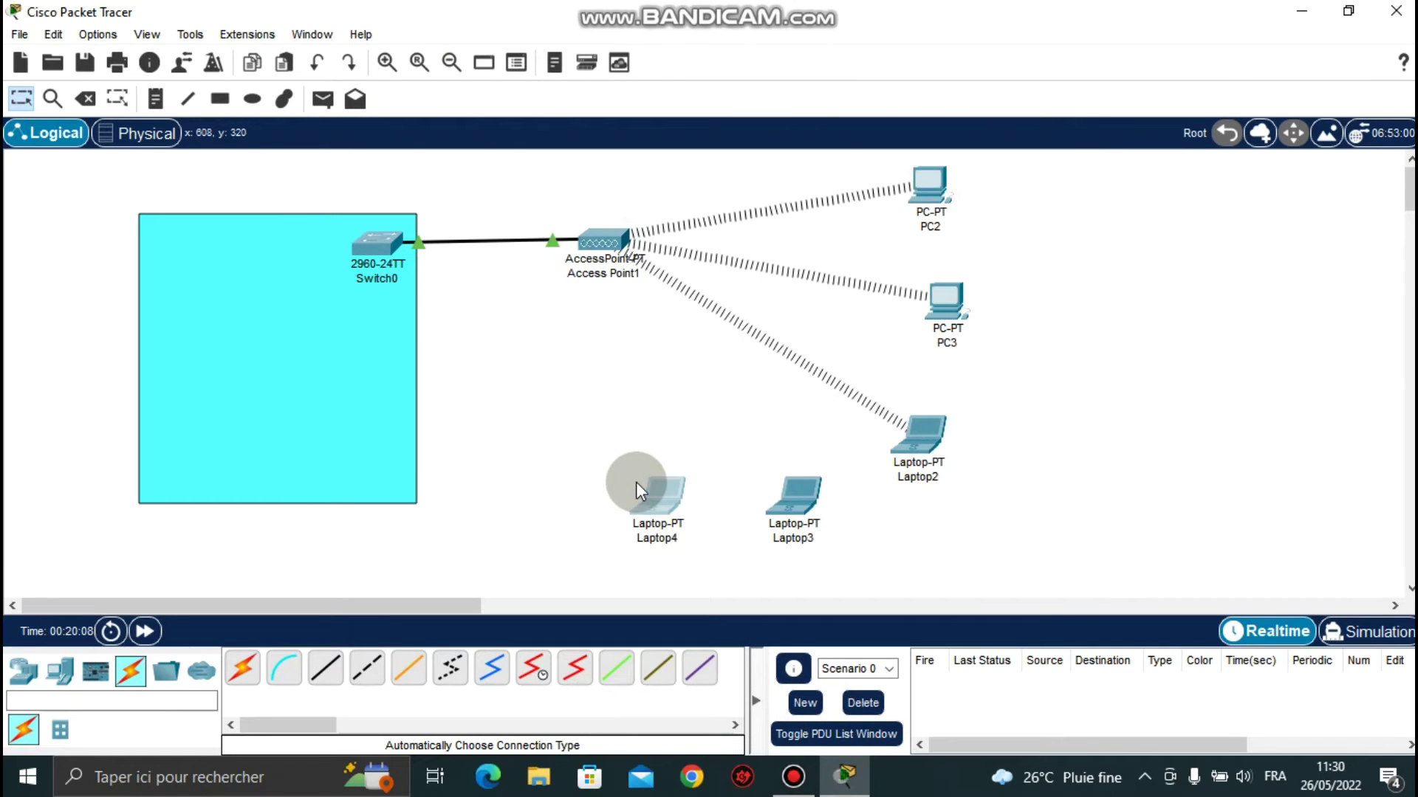
{"action": "left_click", "coordinate": [593, 430]}
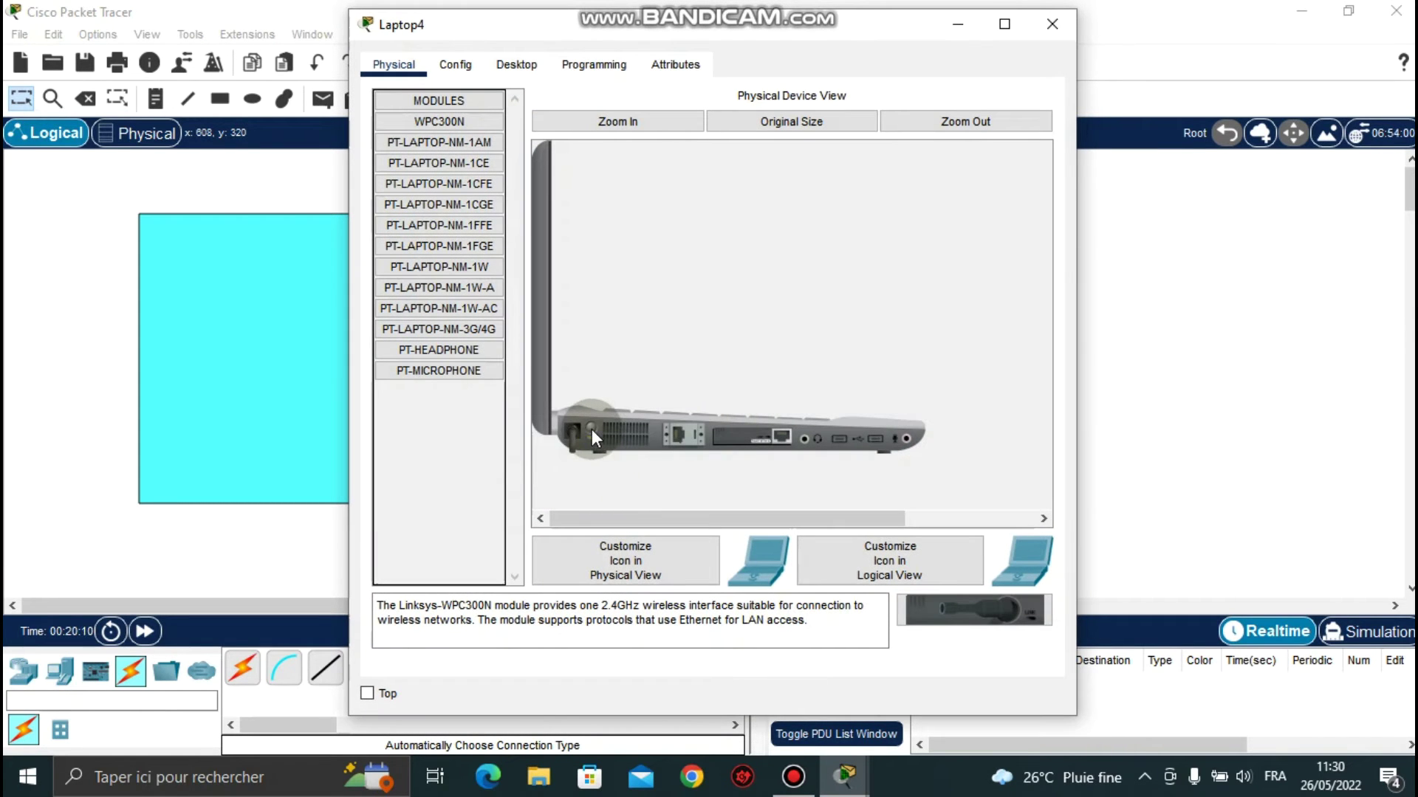
{"action": "mouse_move", "coordinate": [727, 436]}
{"action": "left_mouse_down"}
{"action": "mouse_move", "coordinate": [462, 414]}
{"action": "mouse_move", "coordinate": [954, 605]}
{"action": "mouse_move", "coordinate": [746, 465]}
{"action": "mouse_move", "coordinate": [742, 442]}
{"action": "left_mouse_up"}
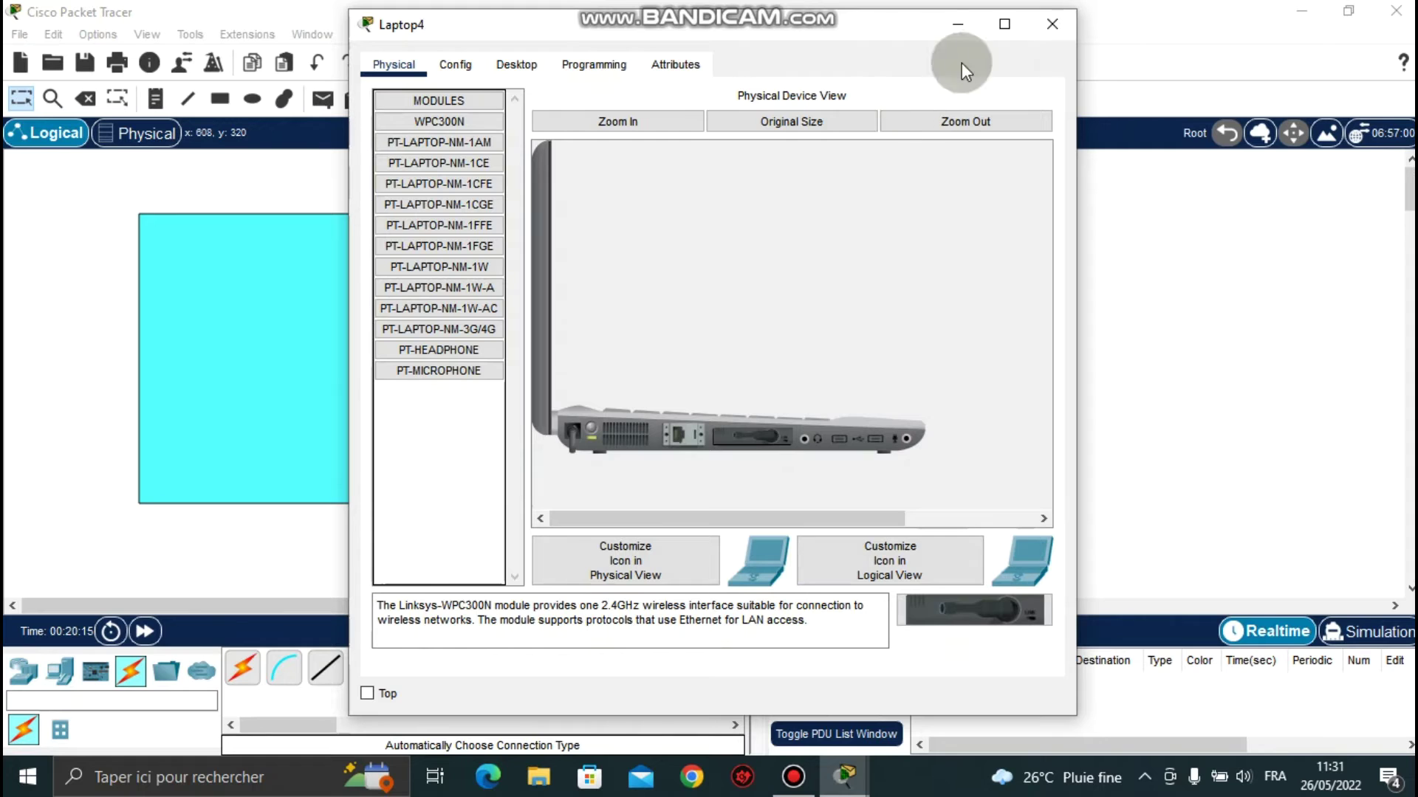
{"action": "left_click", "coordinate": [1051, 24]}
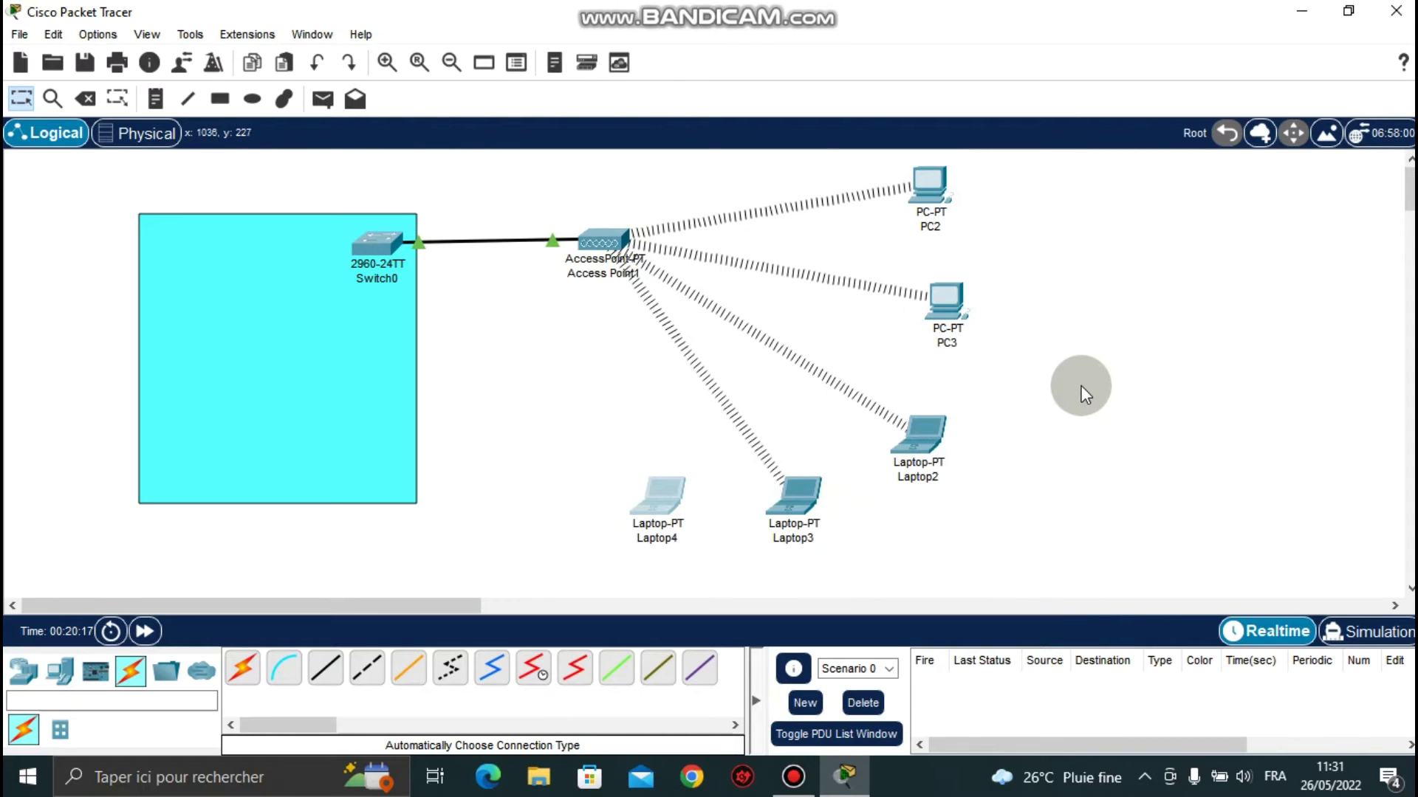
Shift PC2, PC3 and Laptop2 slightly down as a group, and fine-tune the positions of Laptop3, Laptop4 and PC2
{"action": "left_click_drag", "start_coordinate": [865, 157], "coordinate": [988, 497]}
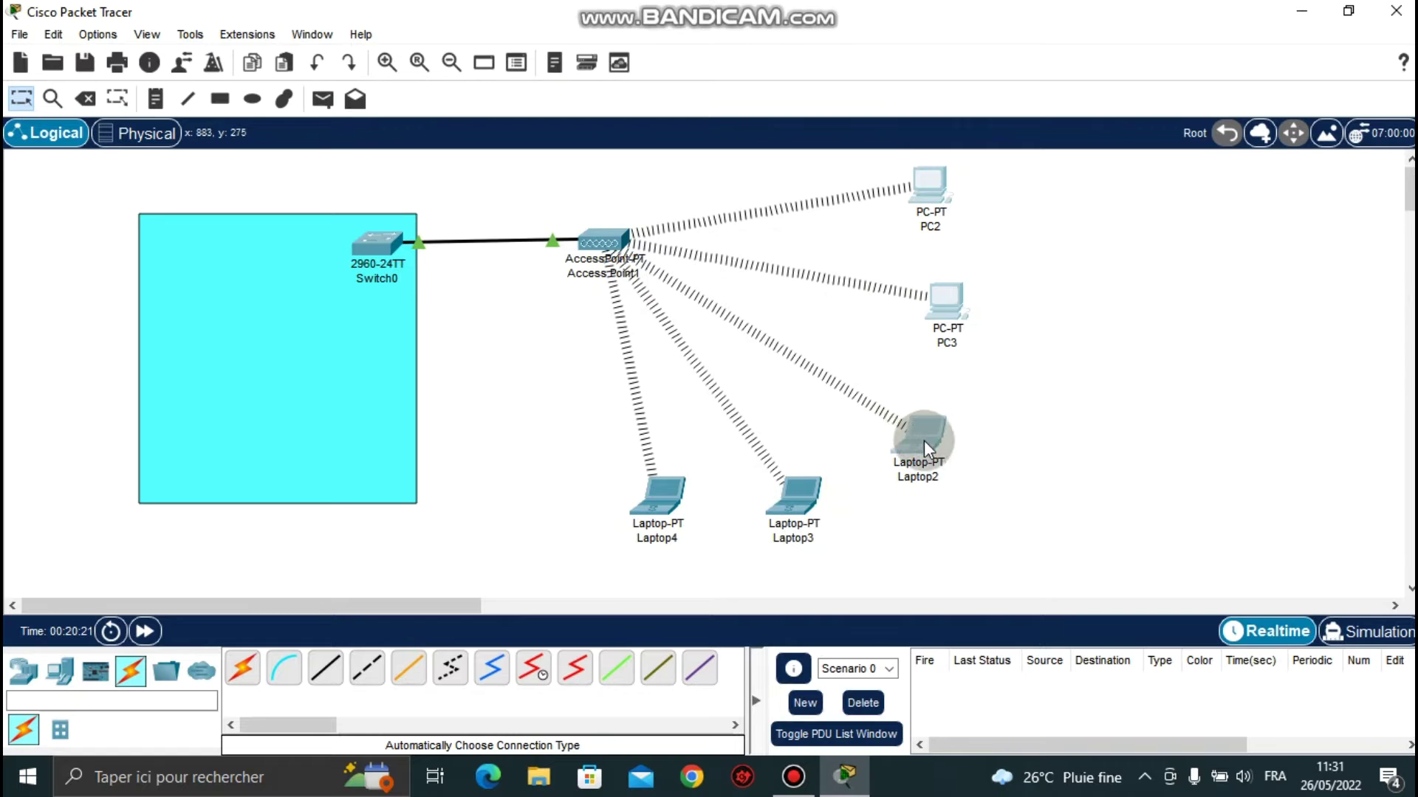
{"action": "left_click_drag", "start_coordinate": [923, 436], "coordinate": [929, 462]}
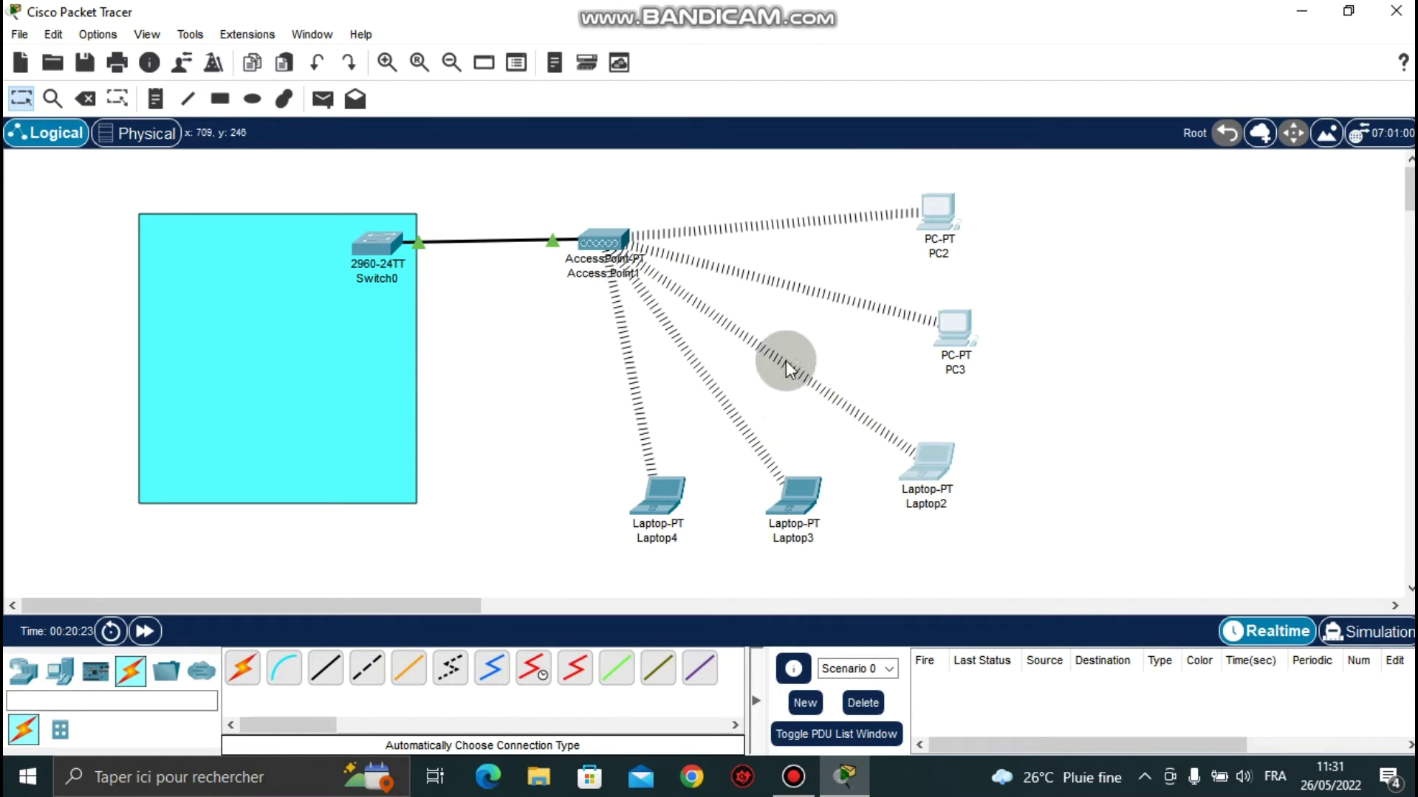
{"action": "left_click_drag", "start_coordinate": [619, 459], "coordinate": [805, 509]}
{"action": "left_click", "coordinate": [1079, 499]}
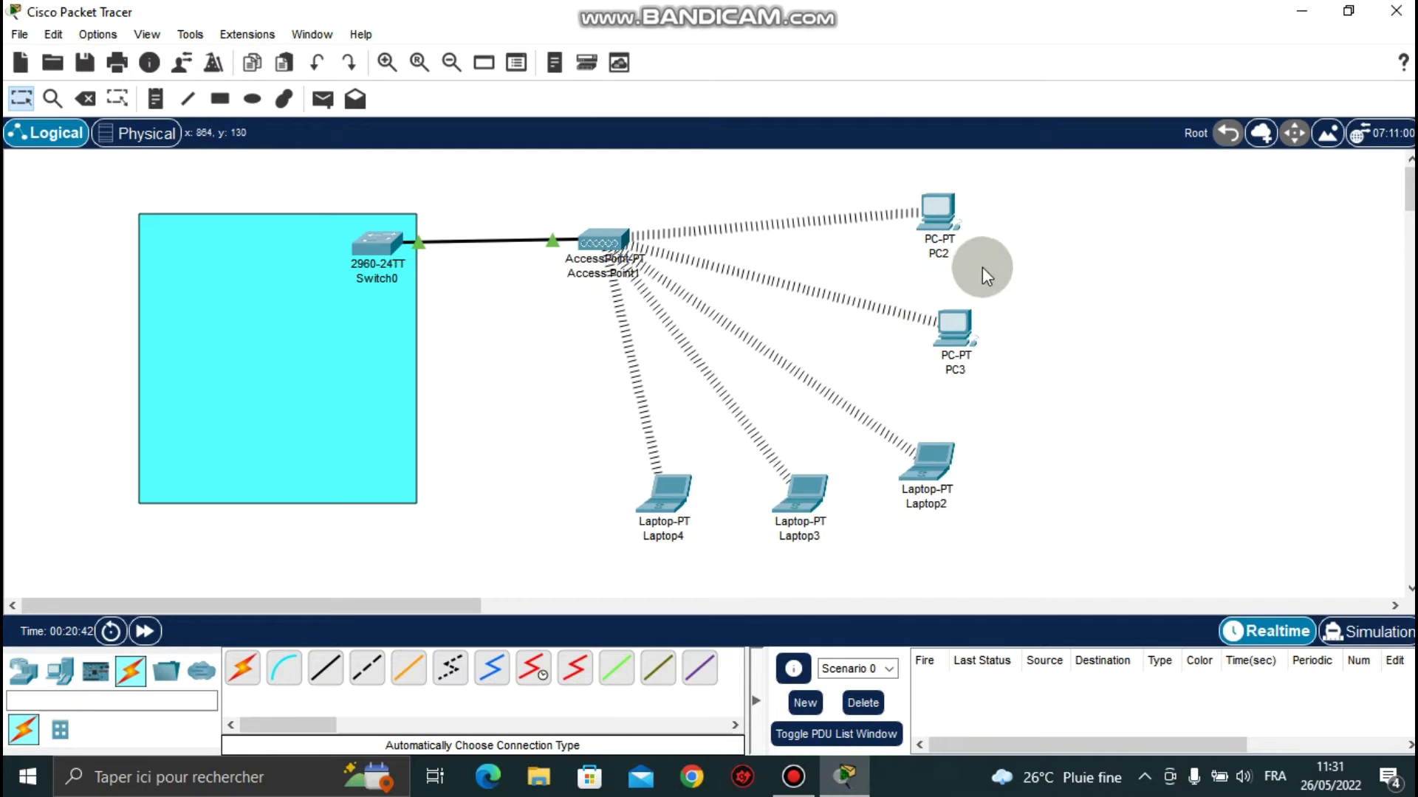
{"action": "left_click_drag", "start_coordinate": [943, 201], "coordinate": [946, 202]}
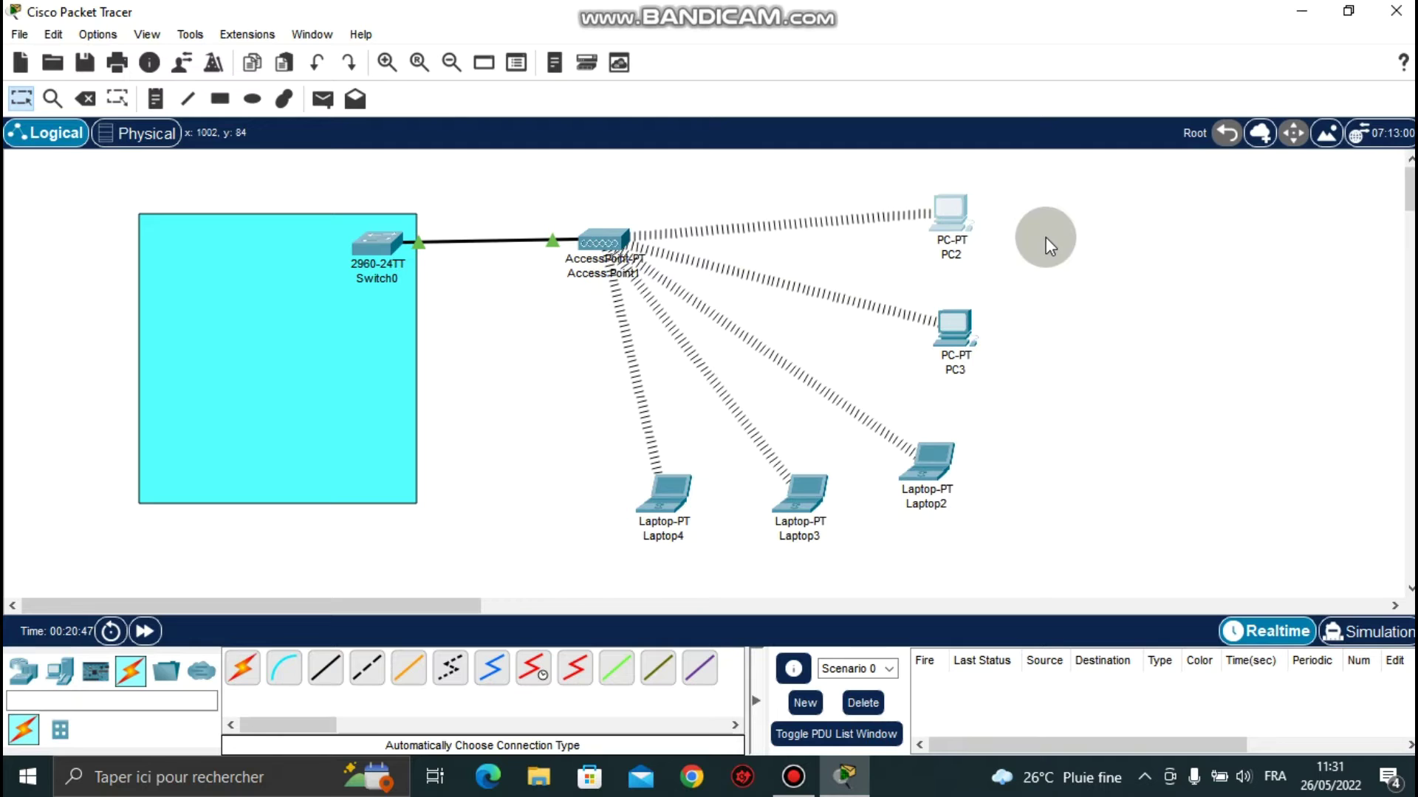
Check PC2's wireless IP configuration, switching its IPv4 addressing to static and back to DHCP
{"action": "mouse_move", "coordinate": [955, 213]}
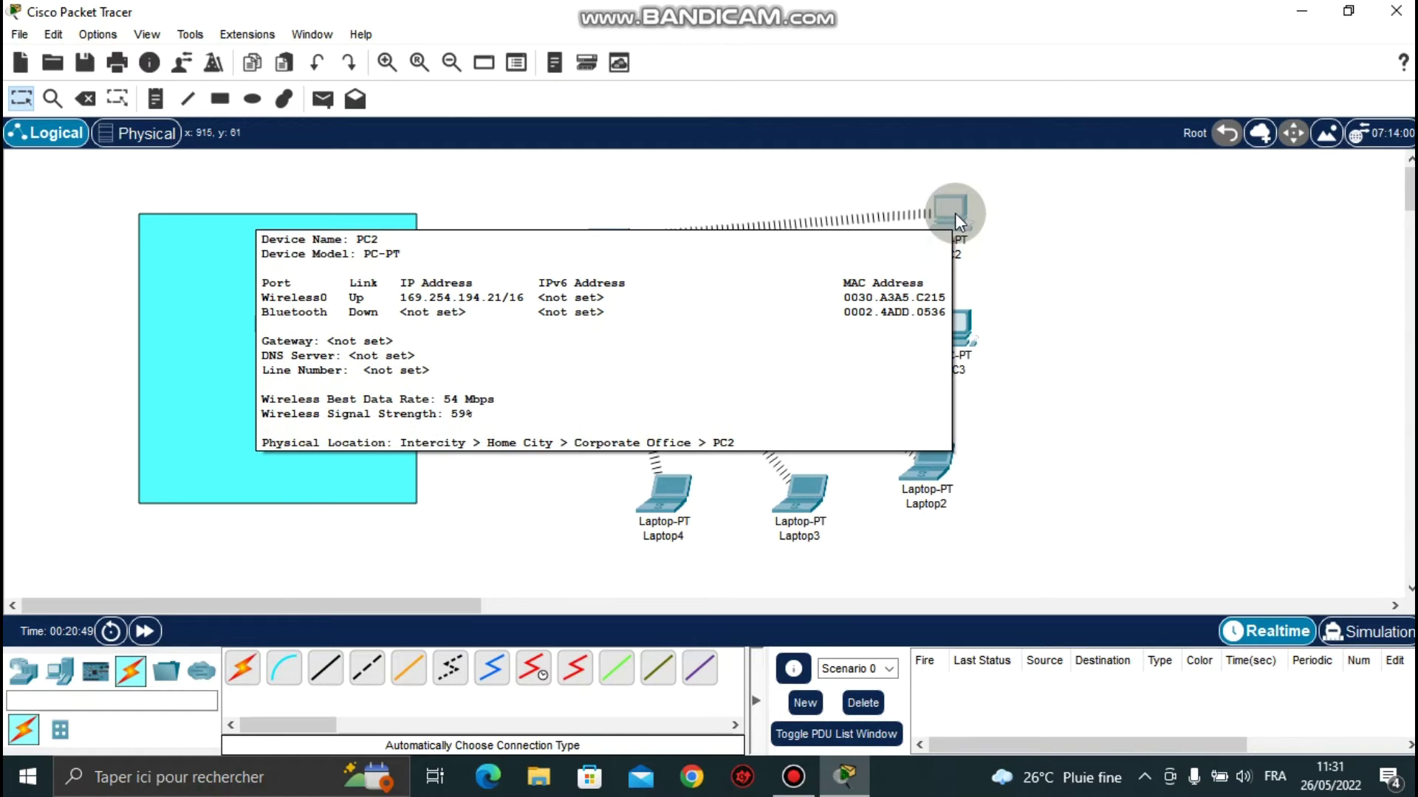
{"action": "left_click", "coordinate": [954, 213]}
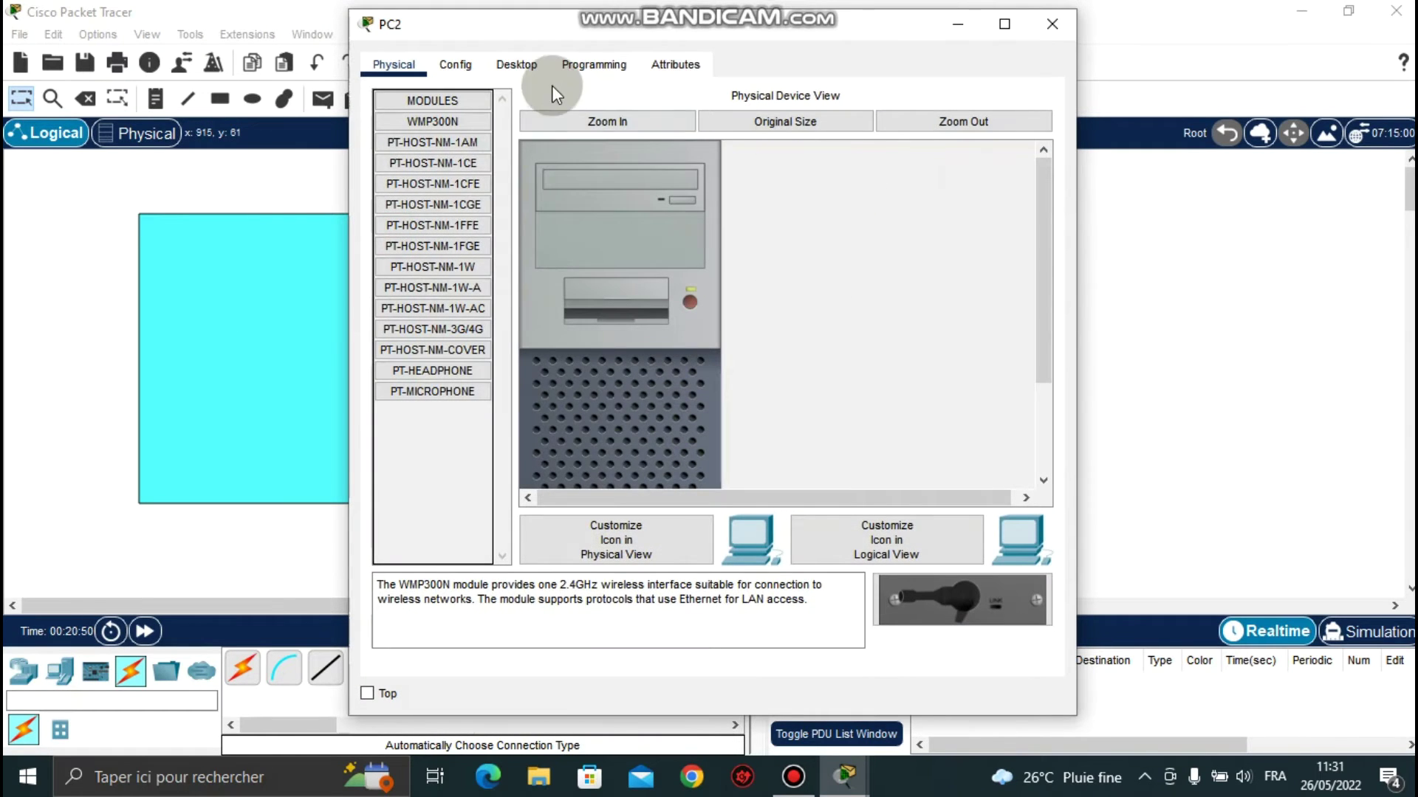
{"action": "left_click", "coordinate": [514, 67]}
{"action": "left_click", "coordinate": [446, 161]}
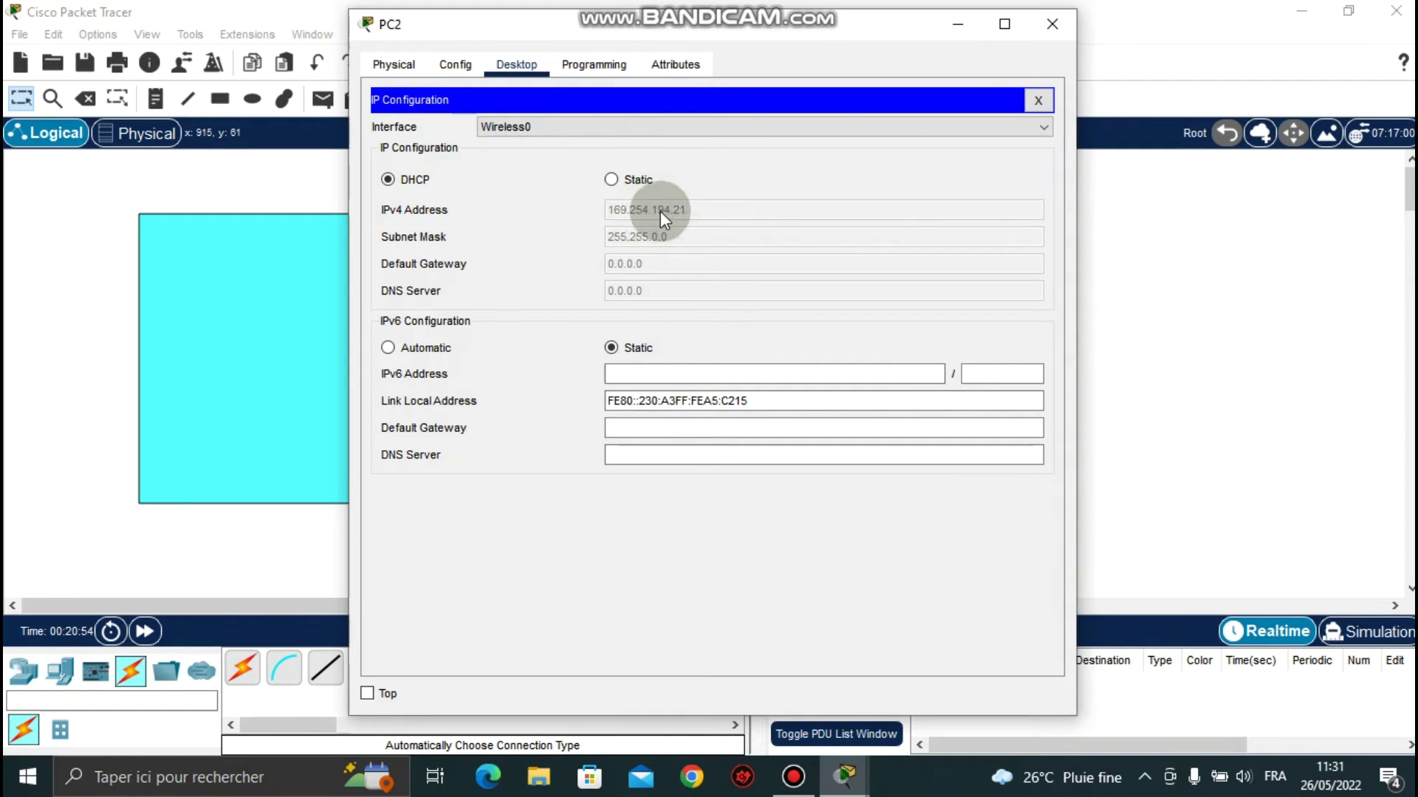
{"action": "left_click", "coordinate": [611, 179]}
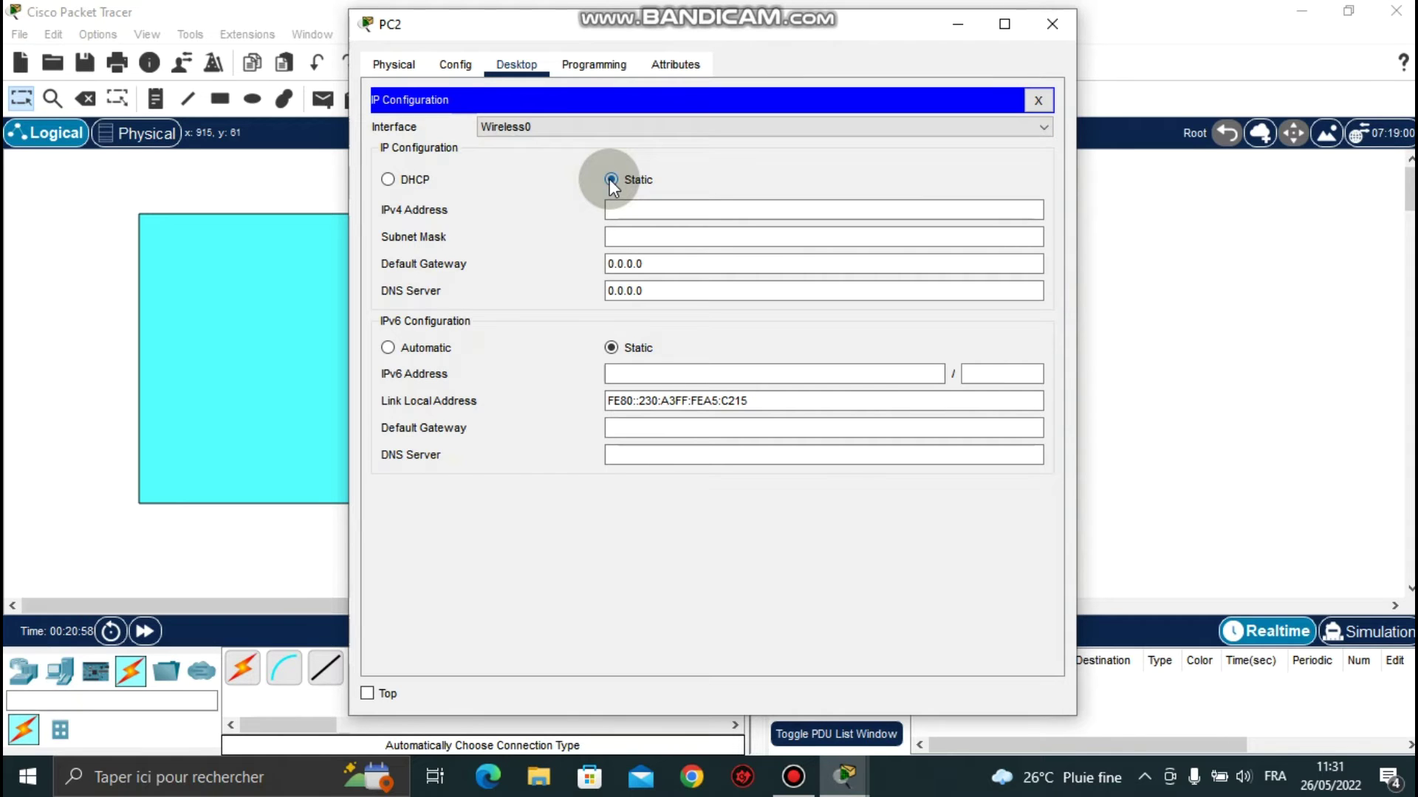
{"action": "left_click", "coordinate": [385, 180]}
{"action": "left_click", "coordinate": [610, 179]}
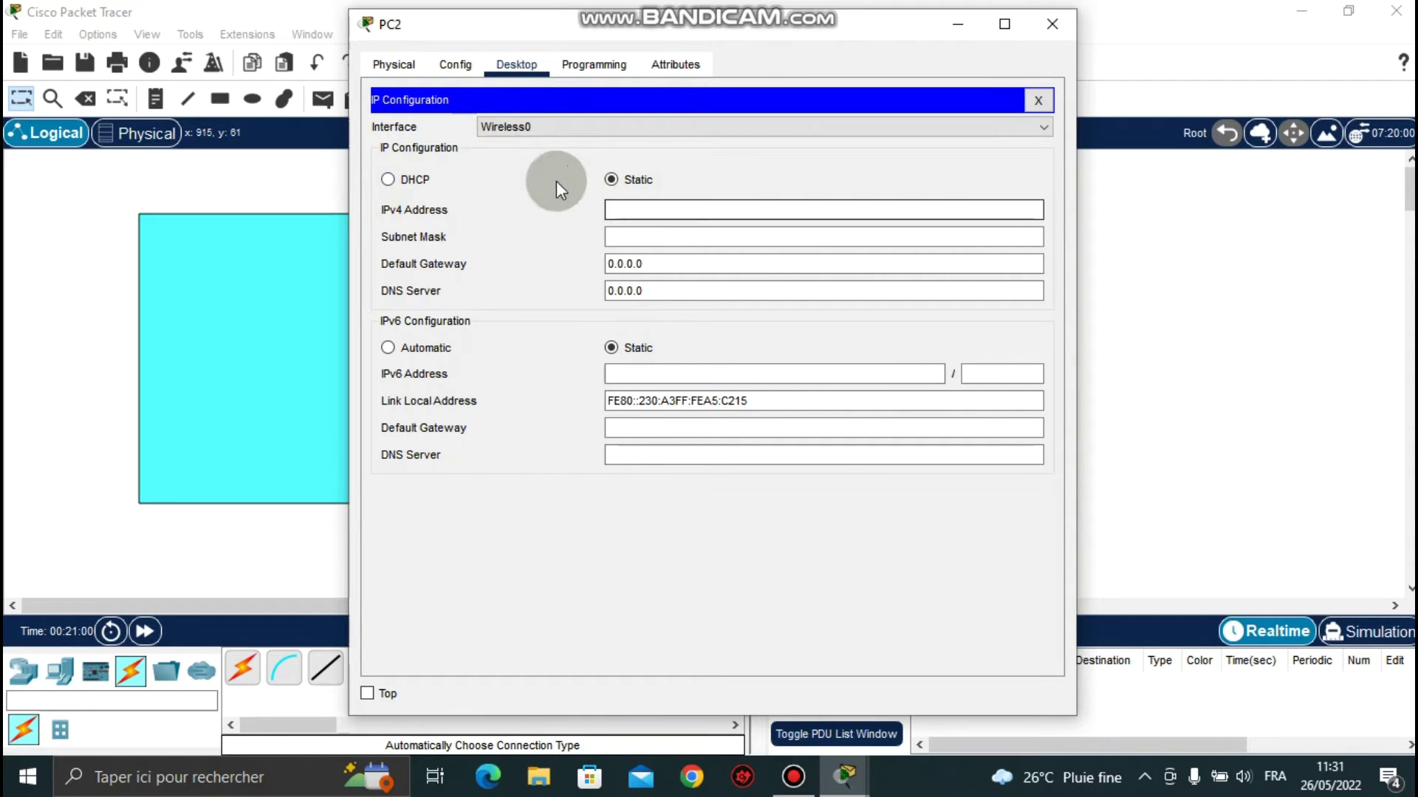
{"action": "left_click", "coordinate": [390, 180]}
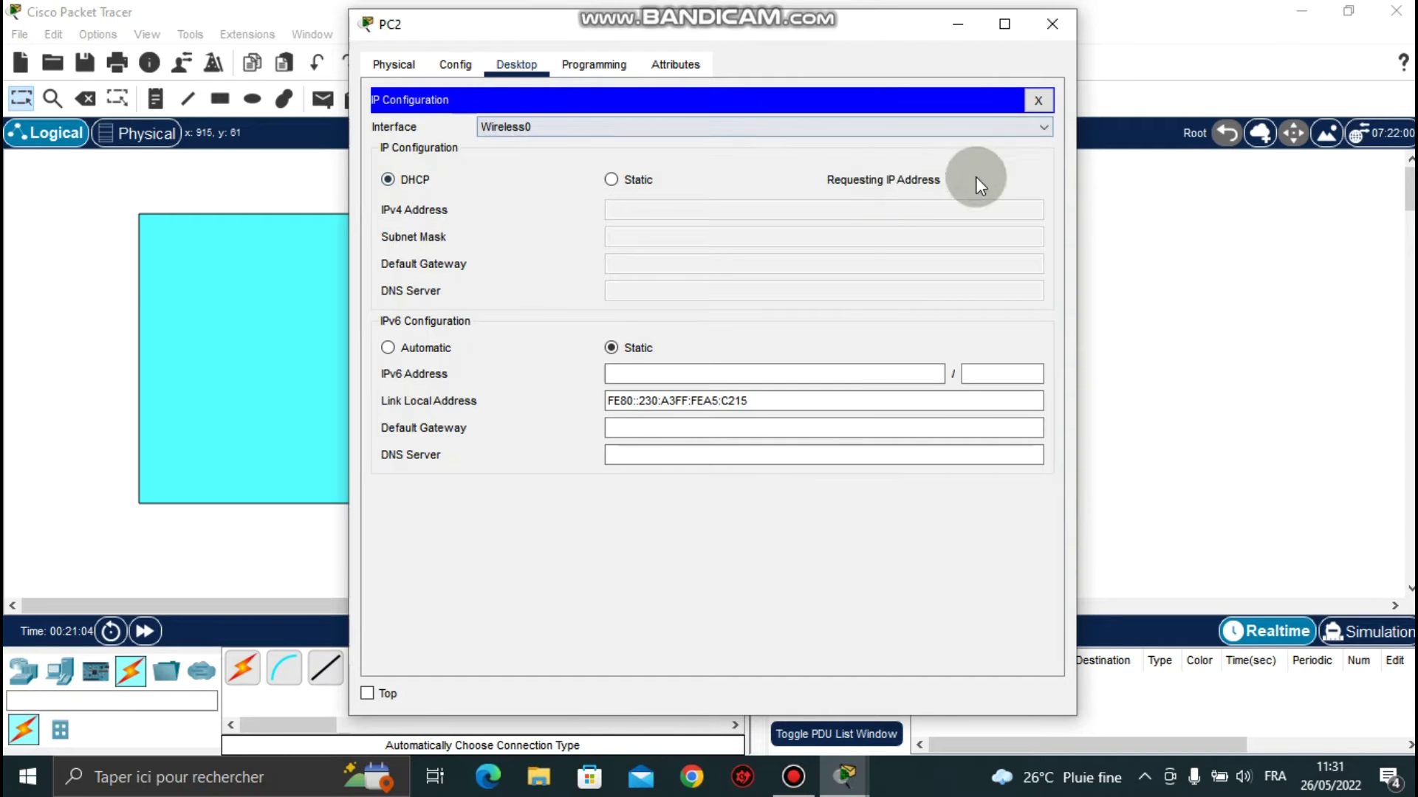
{"action": "left_click", "coordinate": [1053, 14]}
Inspect the IP configuration of PC3, Laptop2 and Laptop3 one after another, closing each device window
{"action": "left_click", "coordinate": [950, 326]}
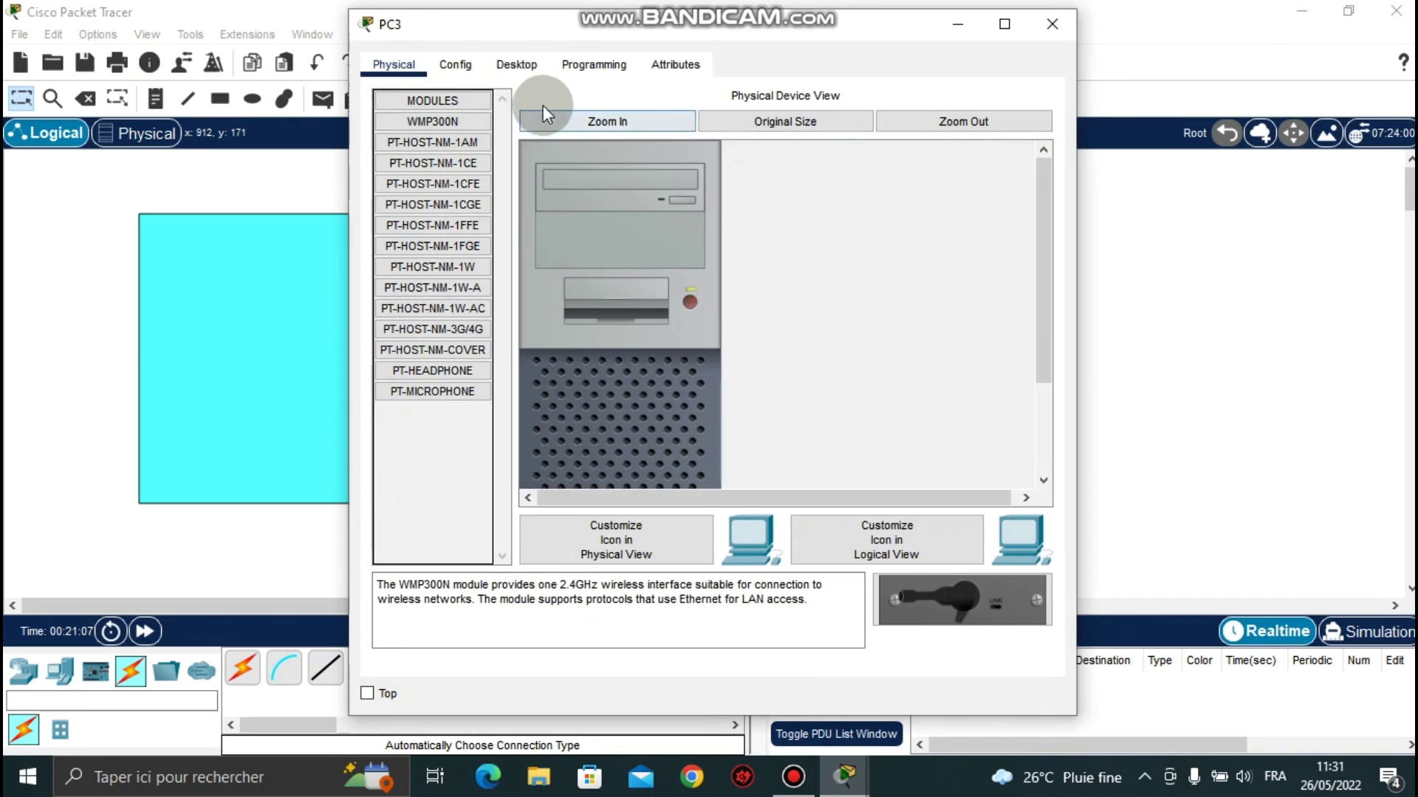
{"action": "left_click", "coordinate": [499, 65]}
{"action": "left_click", "coordinate": [436, 161]}
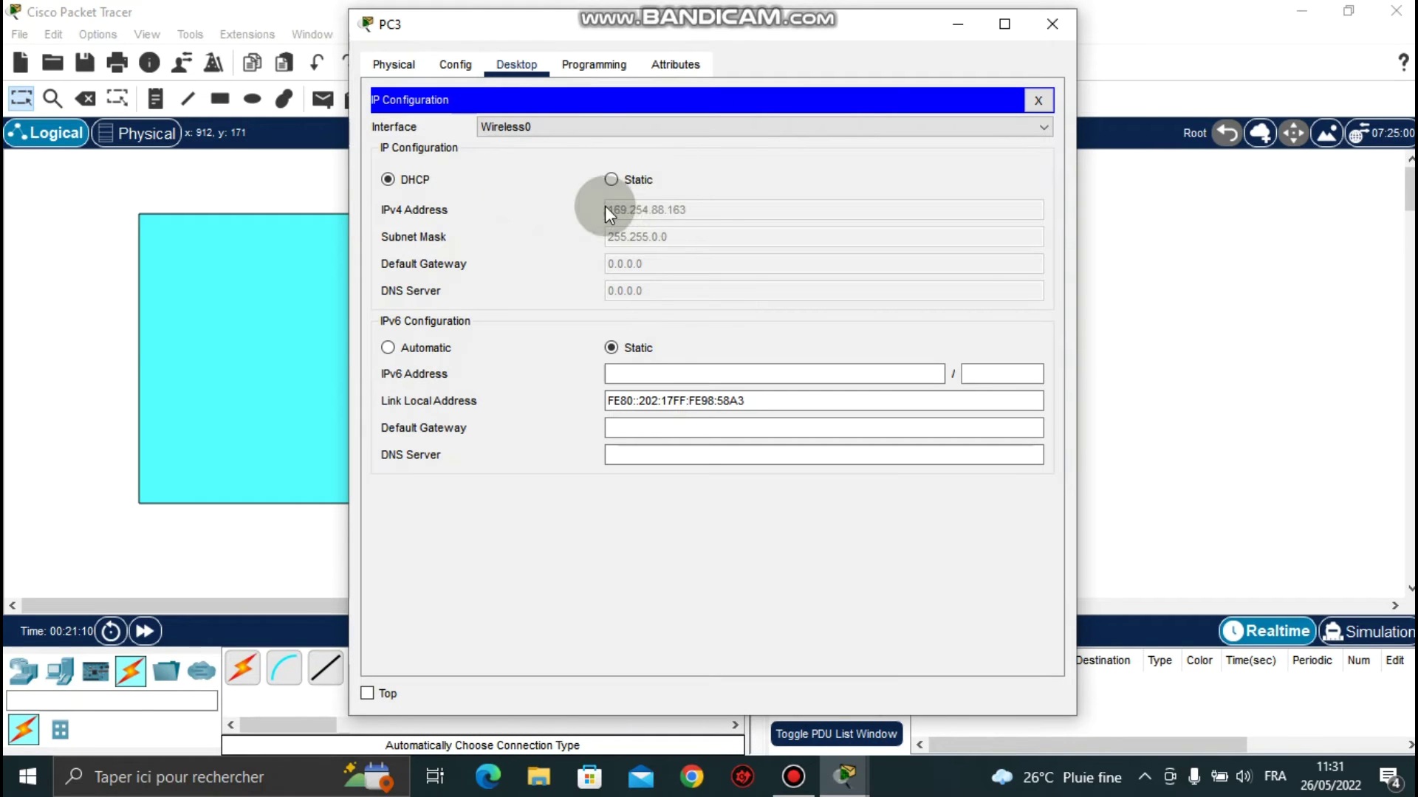
{"action": "left_click", "coordinate": [1042, 25]}
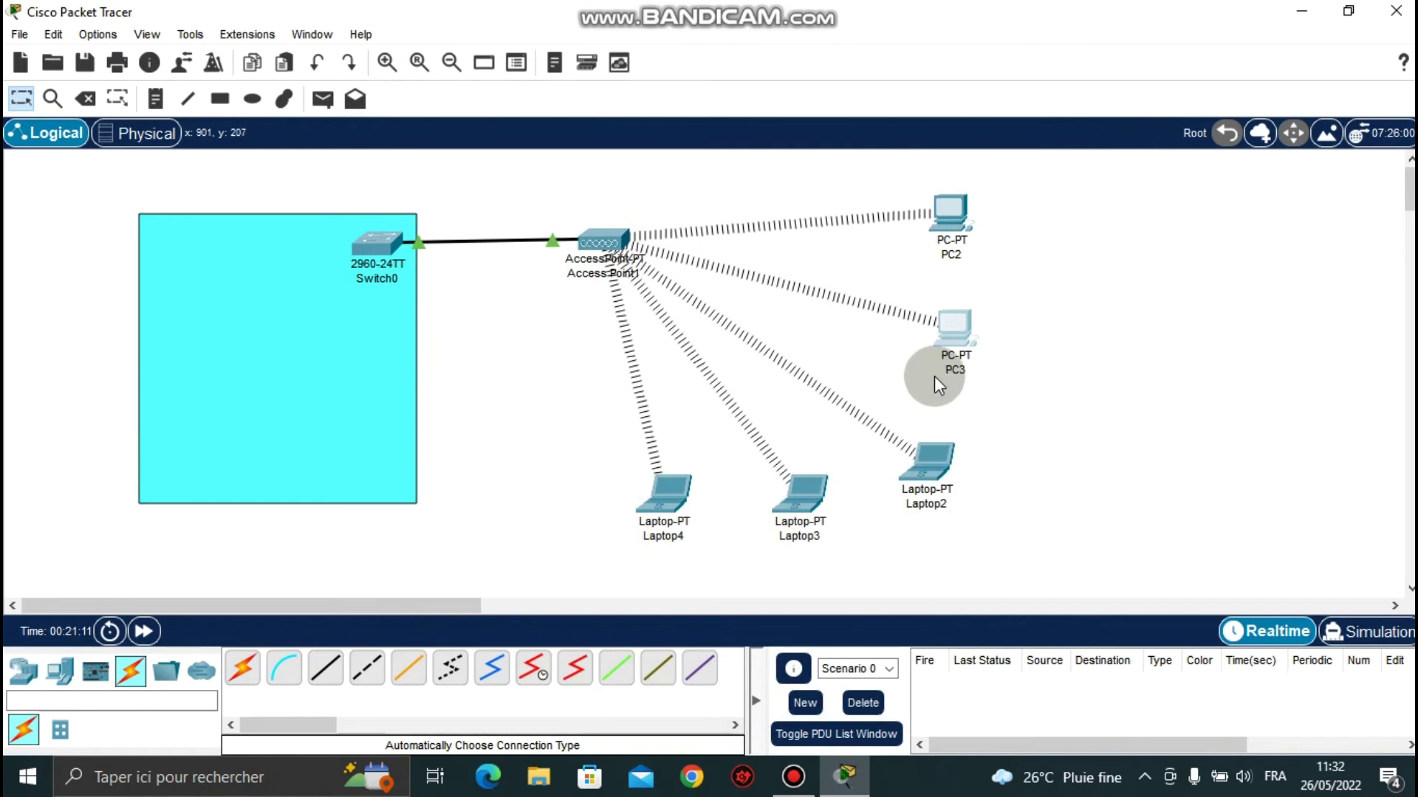
{"action": "left_click", "coordinate": [928, 462]}
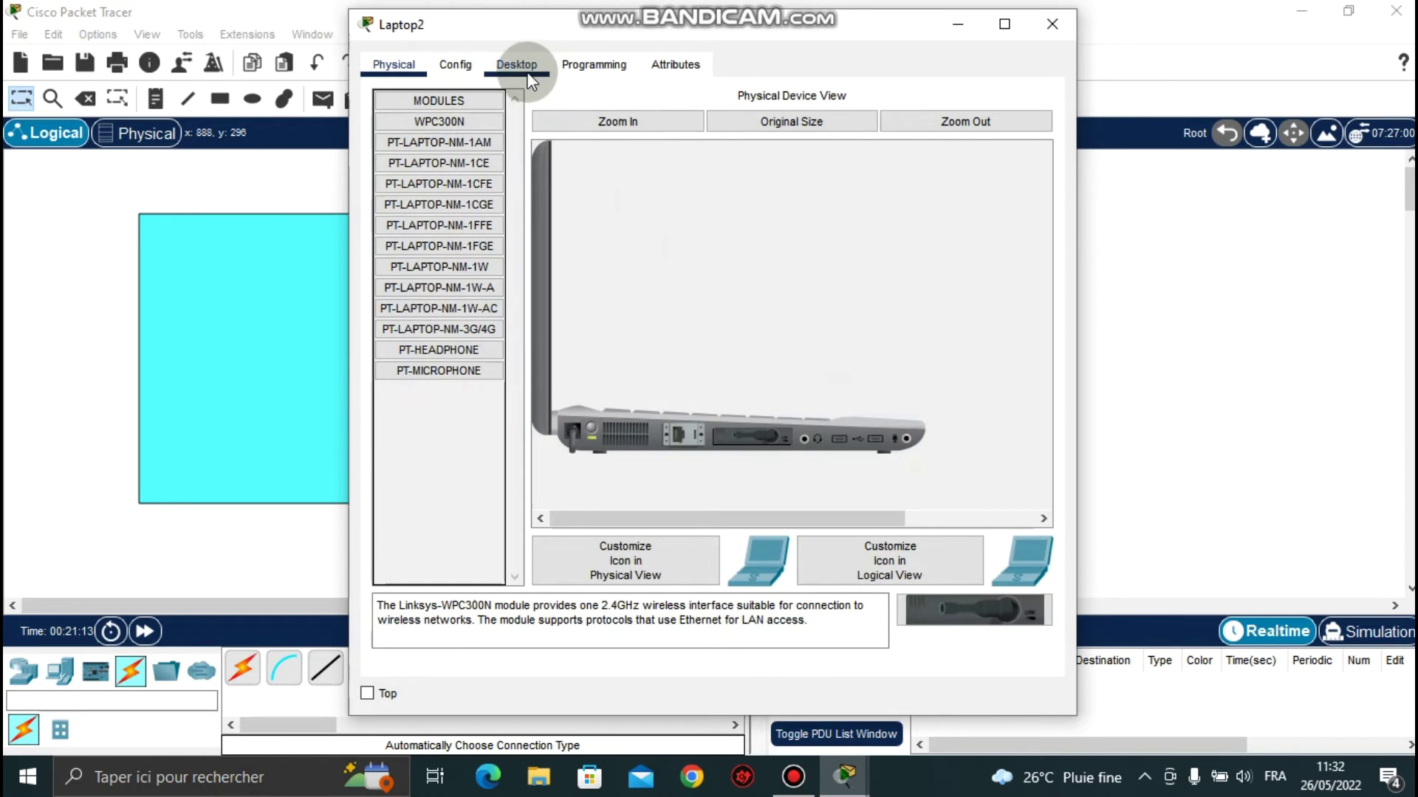
{"action": "left_click", "coordinate": [529, 74]}
{"action": "left_click", "coordinate": [468, 150]}
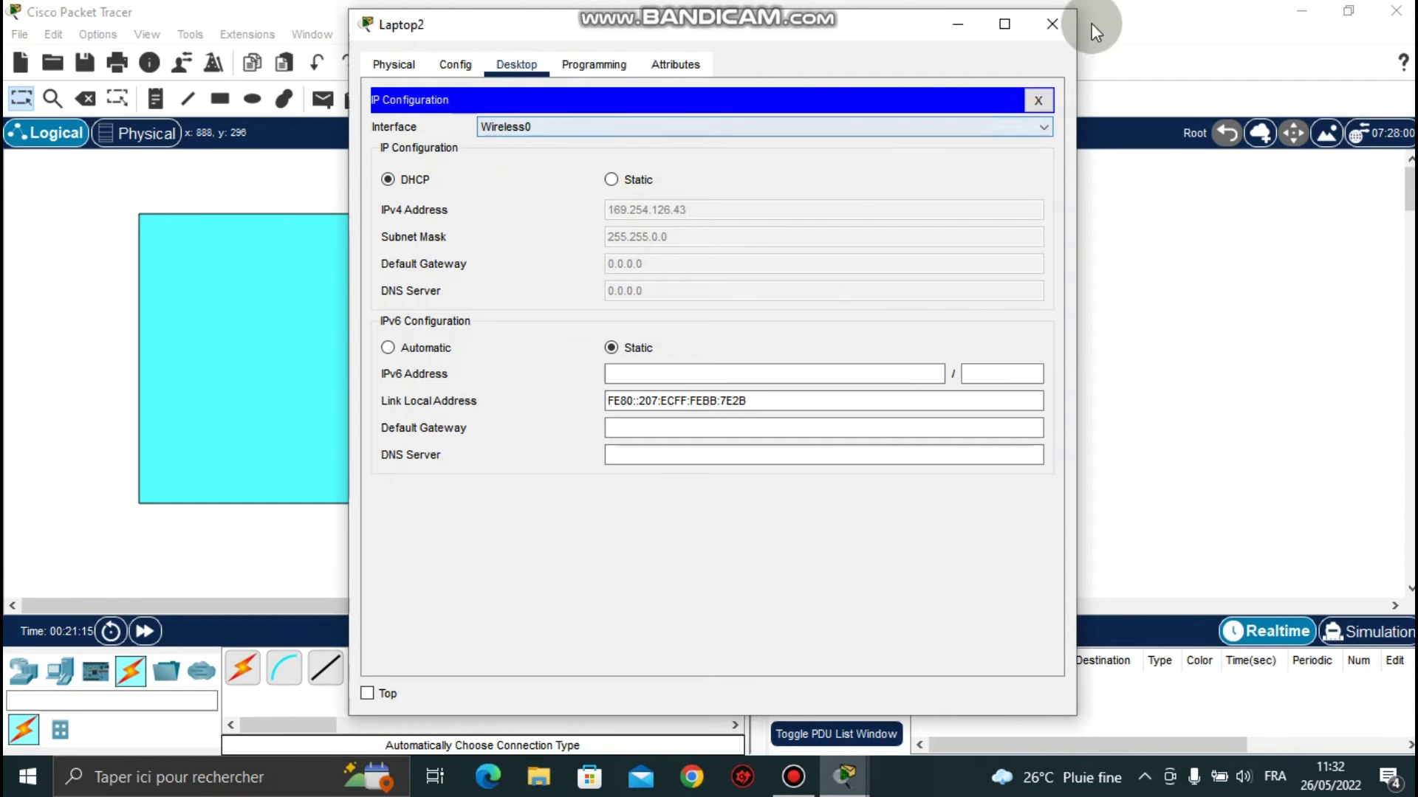
{"action": "left_click", "coordinate": [1052, 24]}
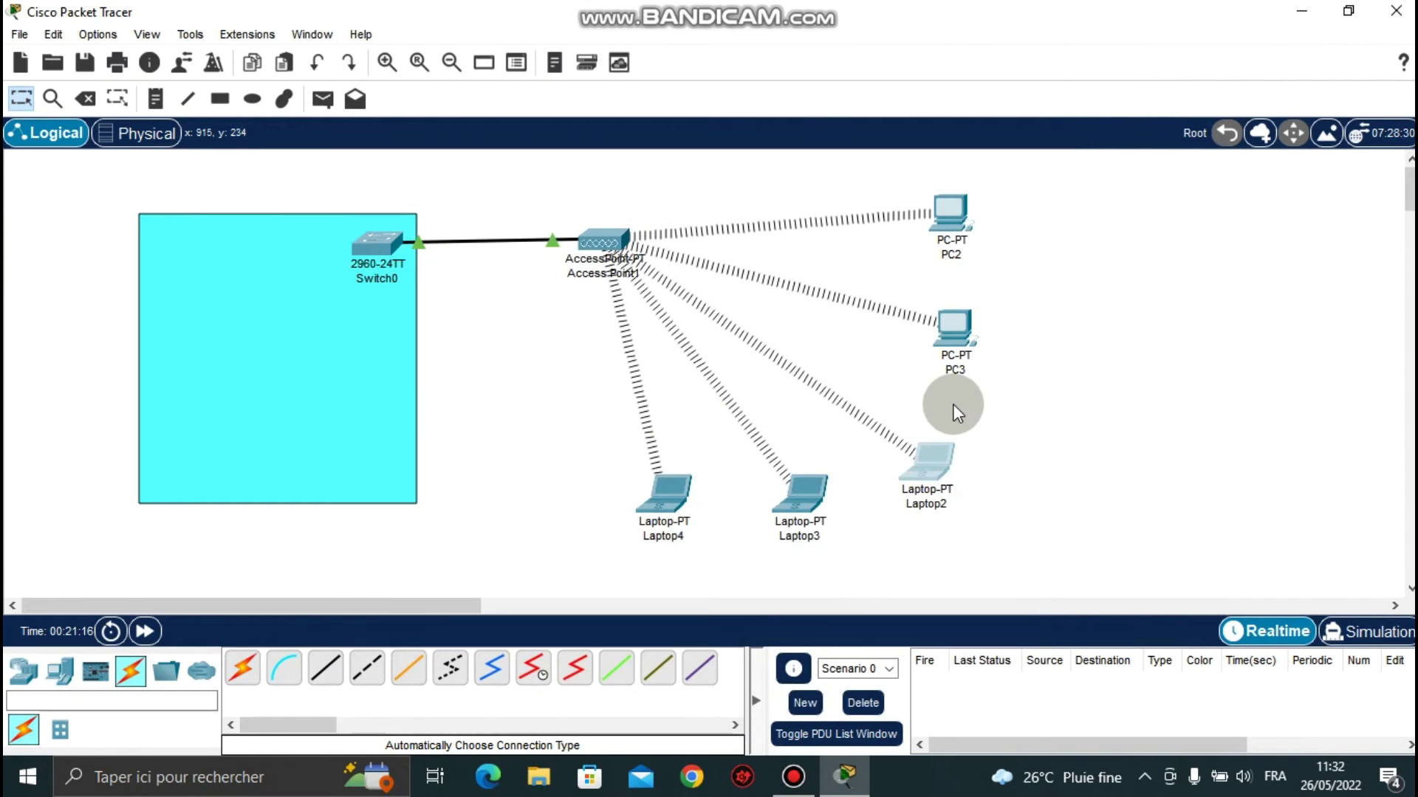
{"action": "left_click", "coordinate": [802, 486]}
{"action": "left_click", "coordinate": [538, 74]}
{"action": "left_click", "coordinate": [457, 121]}
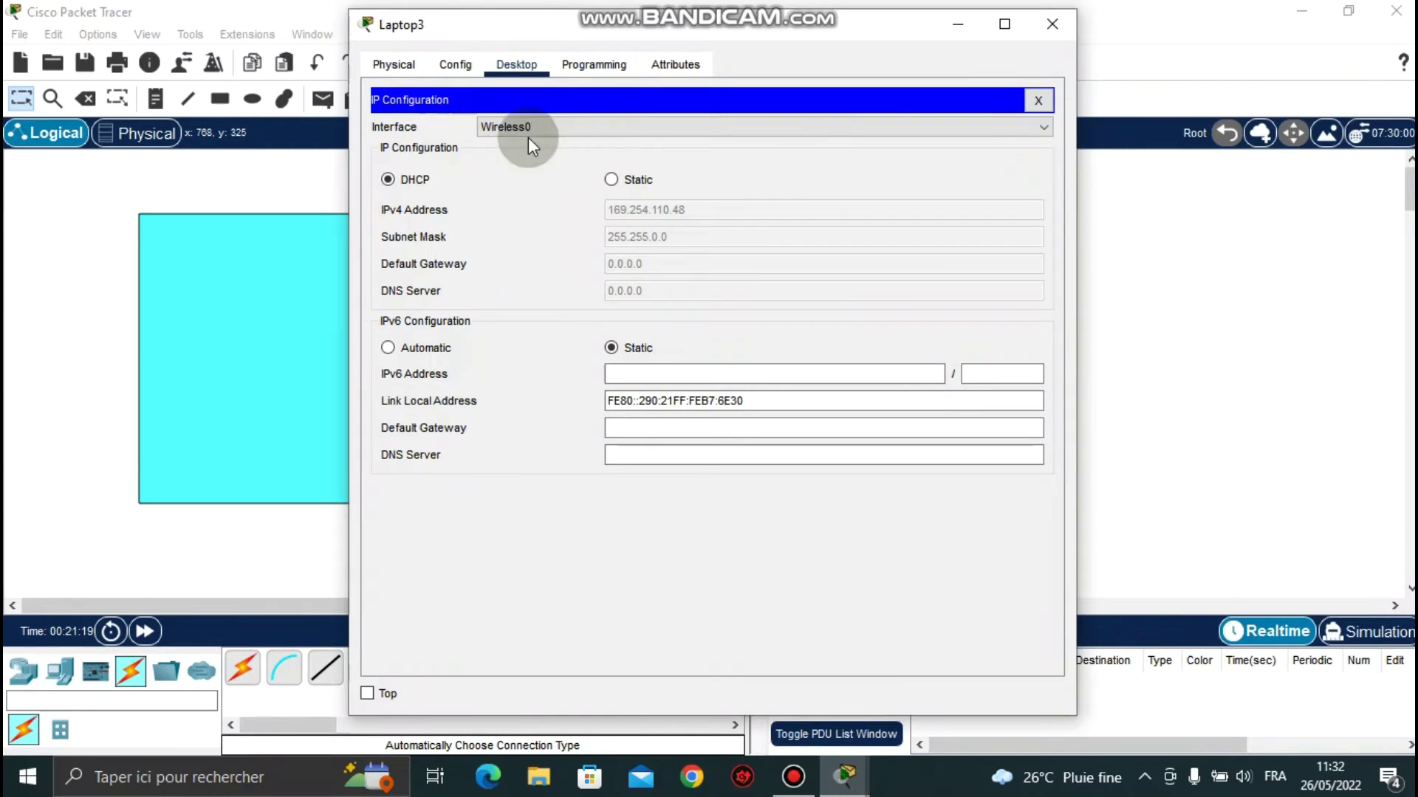
{"action": "left_click", "coordinate": [1055, 22]}
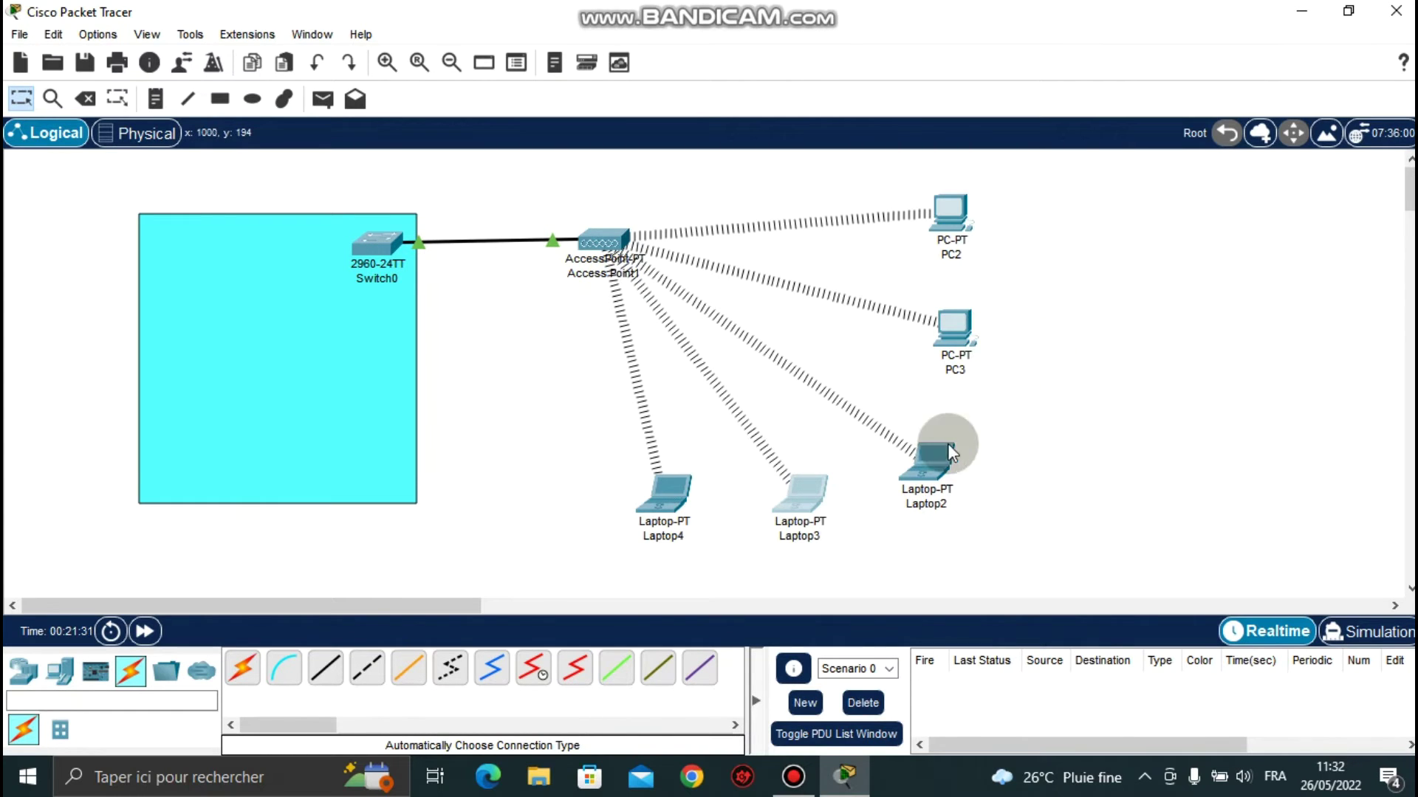
Place a Server-PT end device in the lower-left corner of the cyan rectangle
{"action": "left_click", "coordinate": [68, 669]}
{"action": "left_click", "coordinate": [325, 672]}
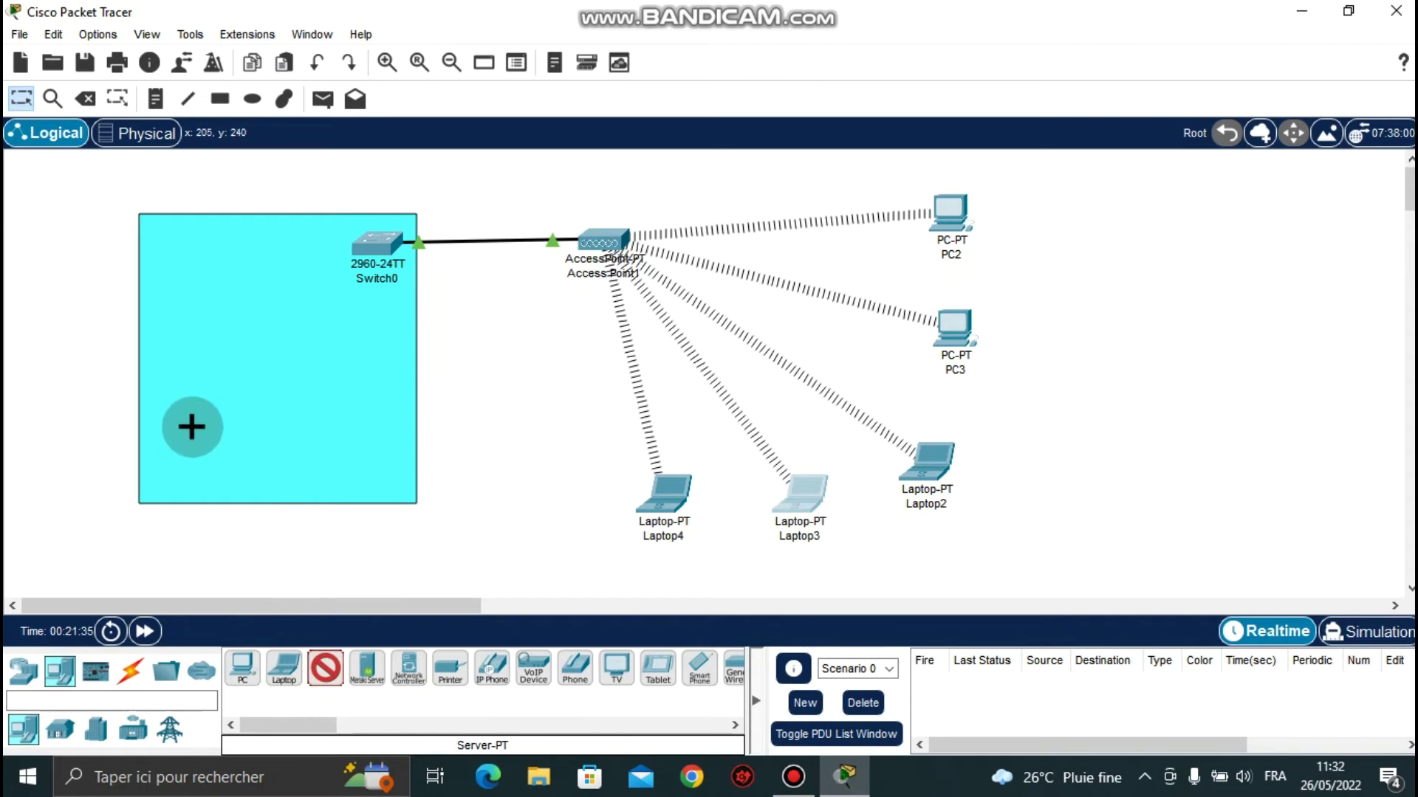
{"action": "left_click", "coordinate": [166, 454]}
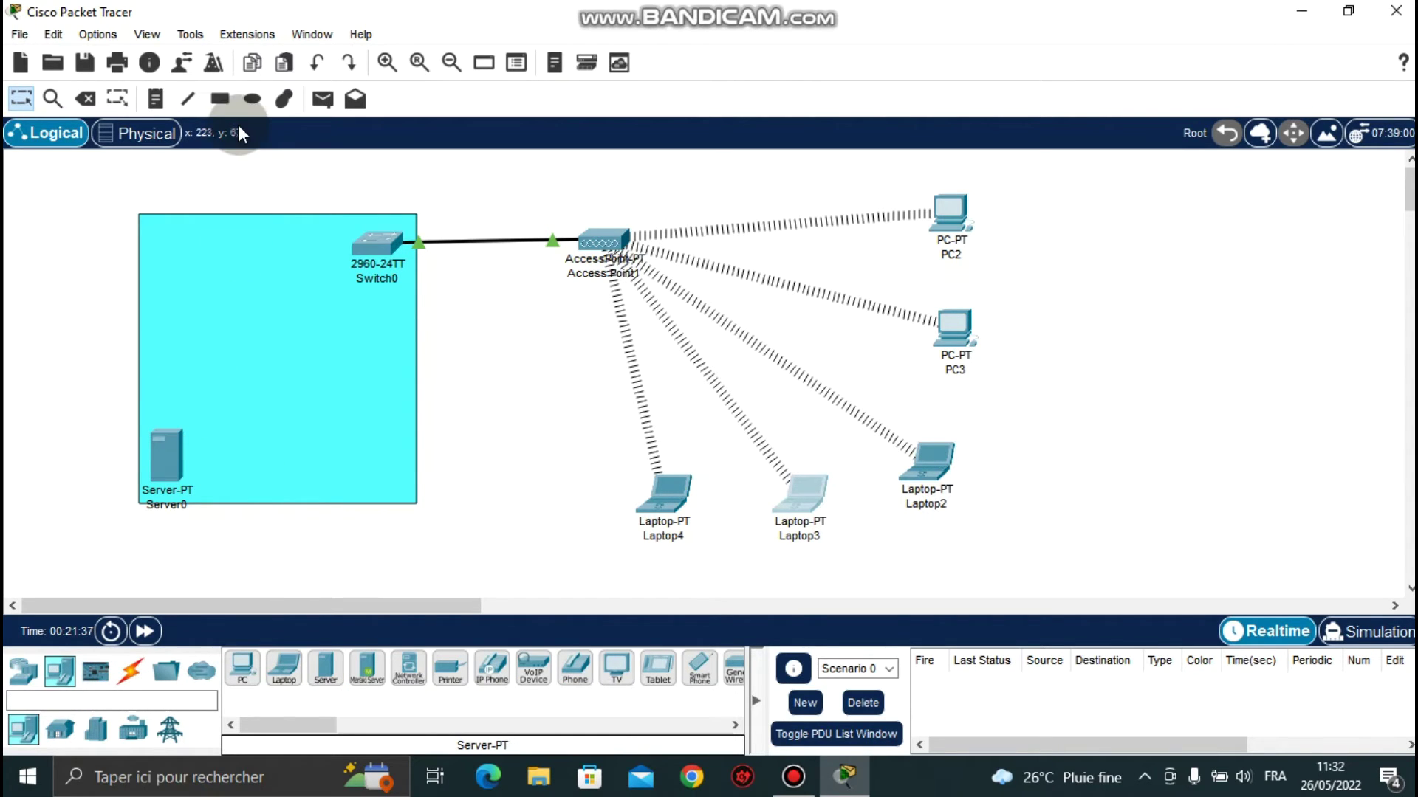
Cable the server to Switch0 with the automatically chosen connection type and nudge the server slightly up within the cyan rectangle
{"action": "left_click", "coordinate": [130, 670]}
{"action": "left_click", "coordinate": [243, 668]}
{"action": "left_click", "coordinate": [155, 464]}
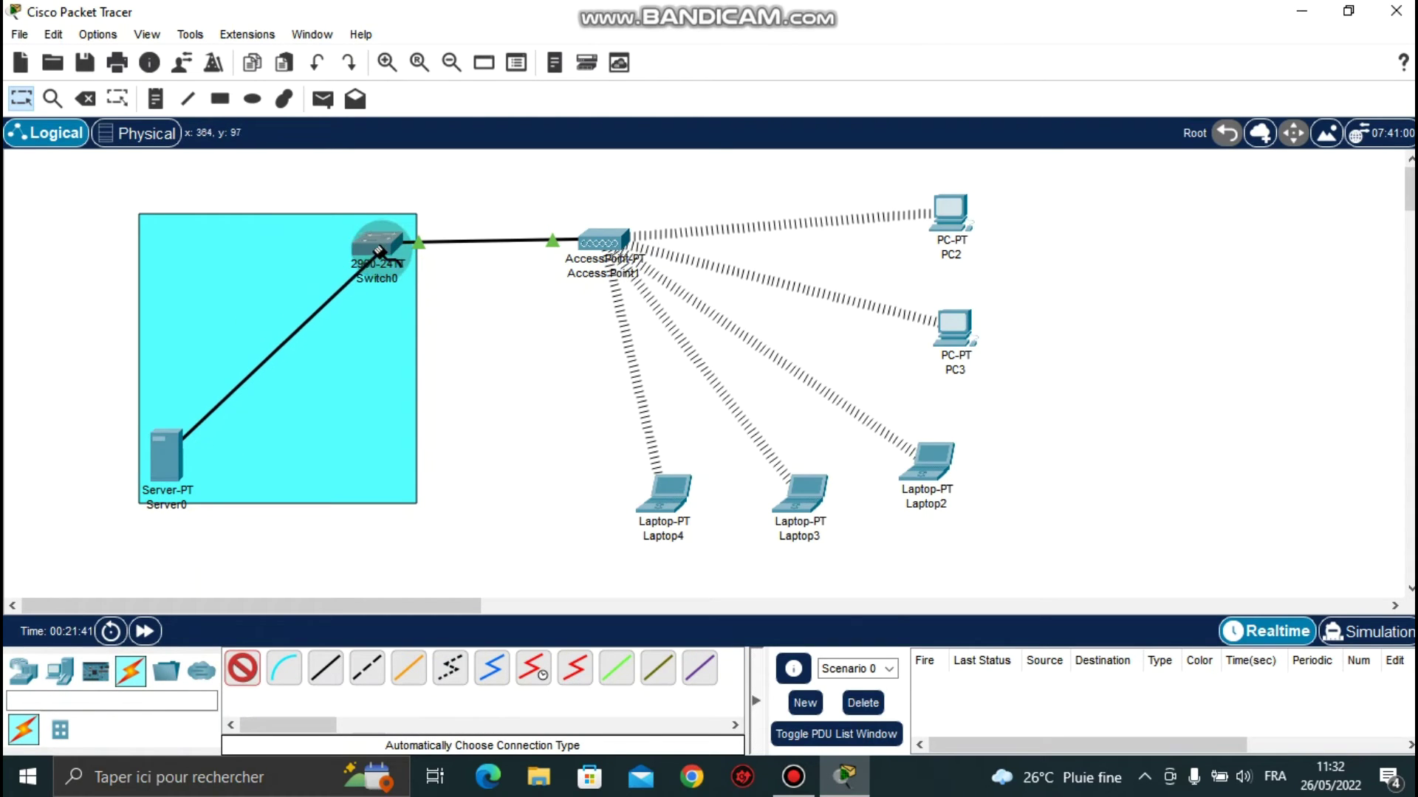
{"action": "left_click", "coordinate": [380, 247]}
{"action": "left_click", "coordinate": [472, 406]}
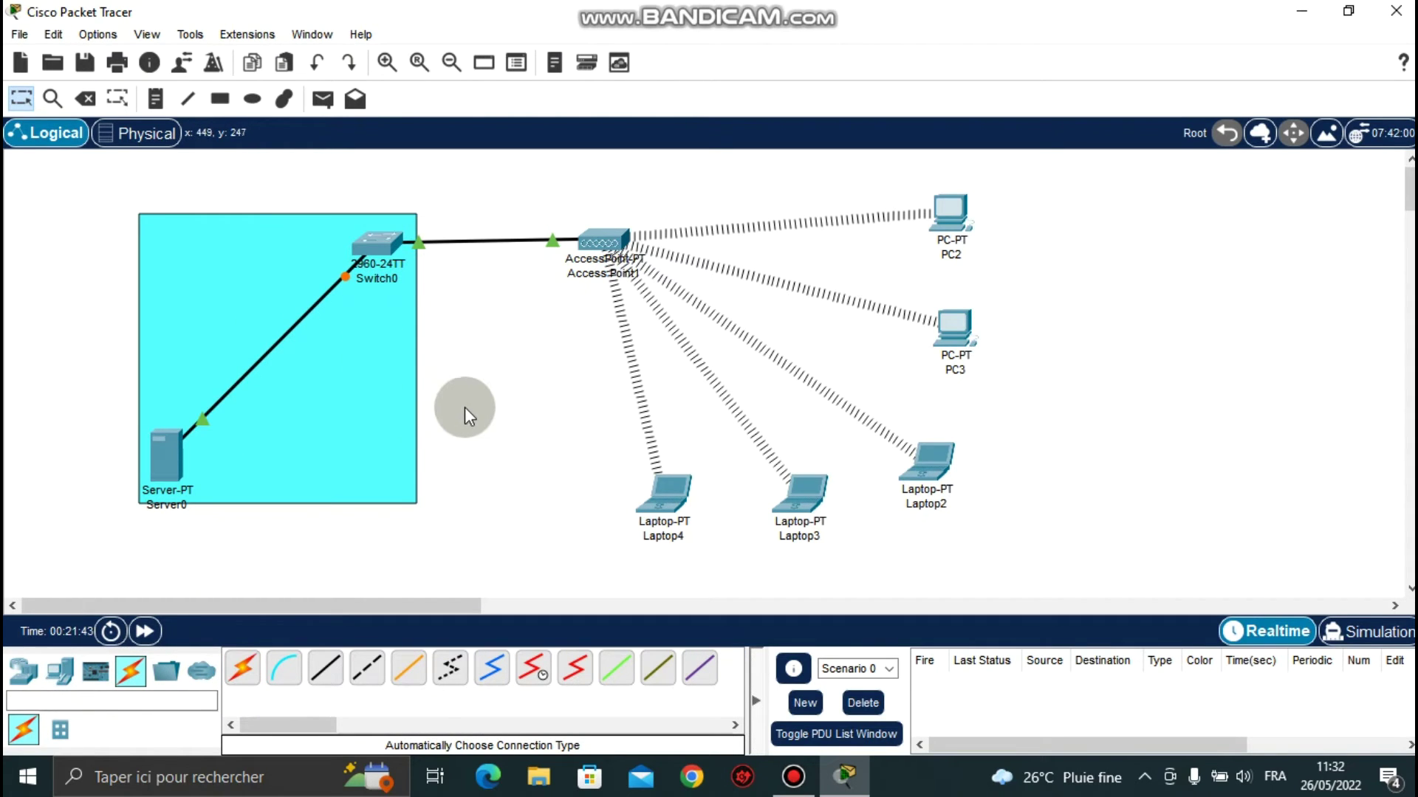
{"action": "left_click_drag", "start_coordinate": [170, 454], "coordinate": [173, 441]}
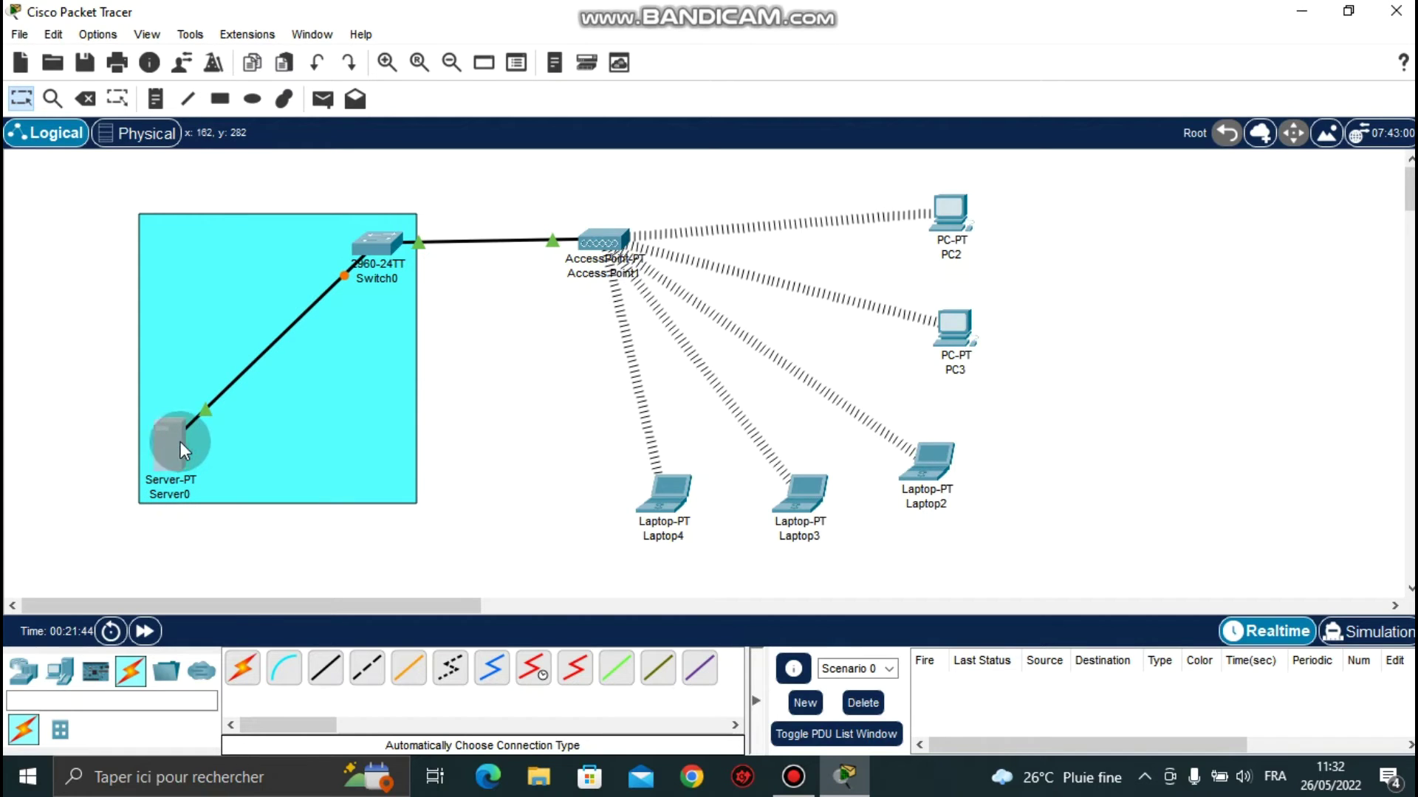
{"action": "left_click", "coordinate": [542, 421]}
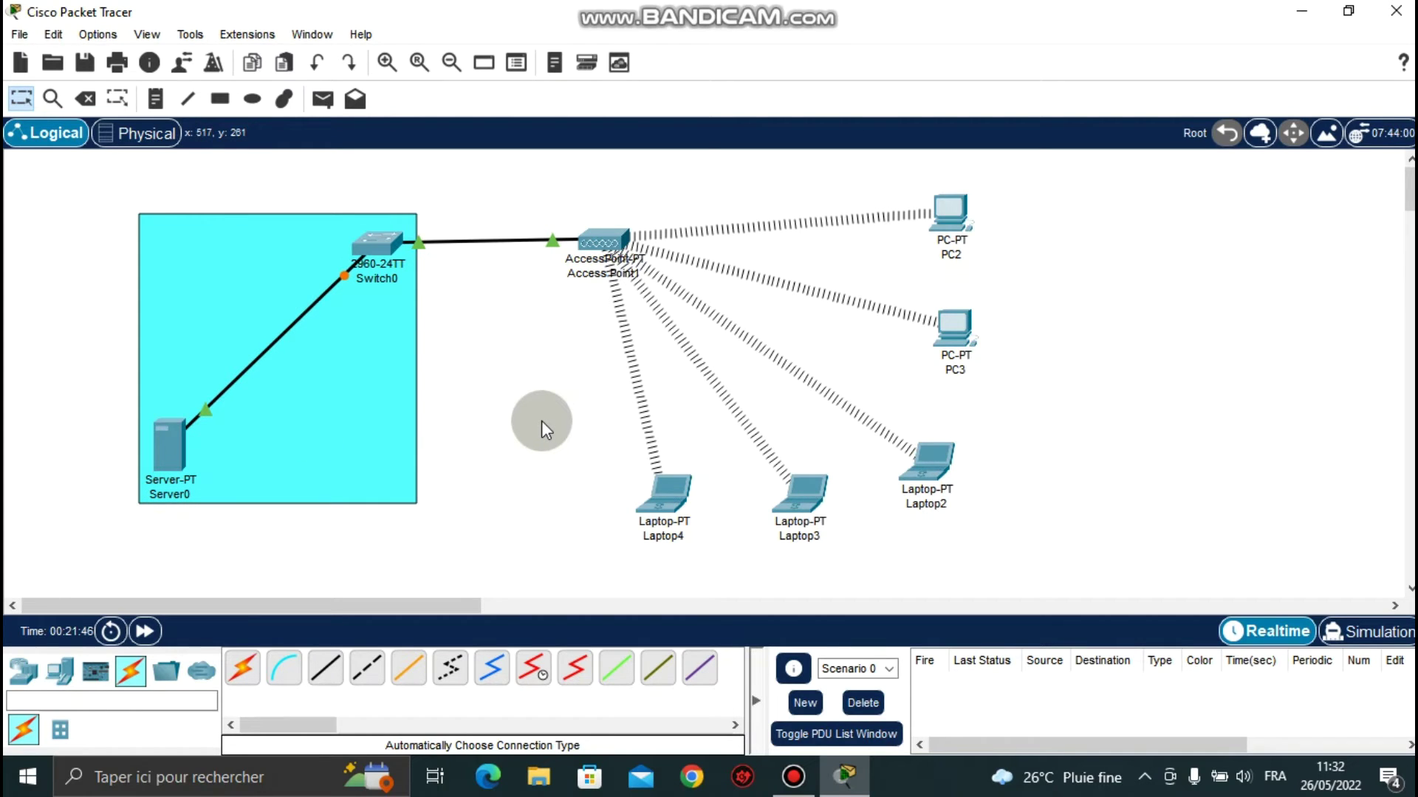
{"action": "left_click", "coordinate": [392, 421]}
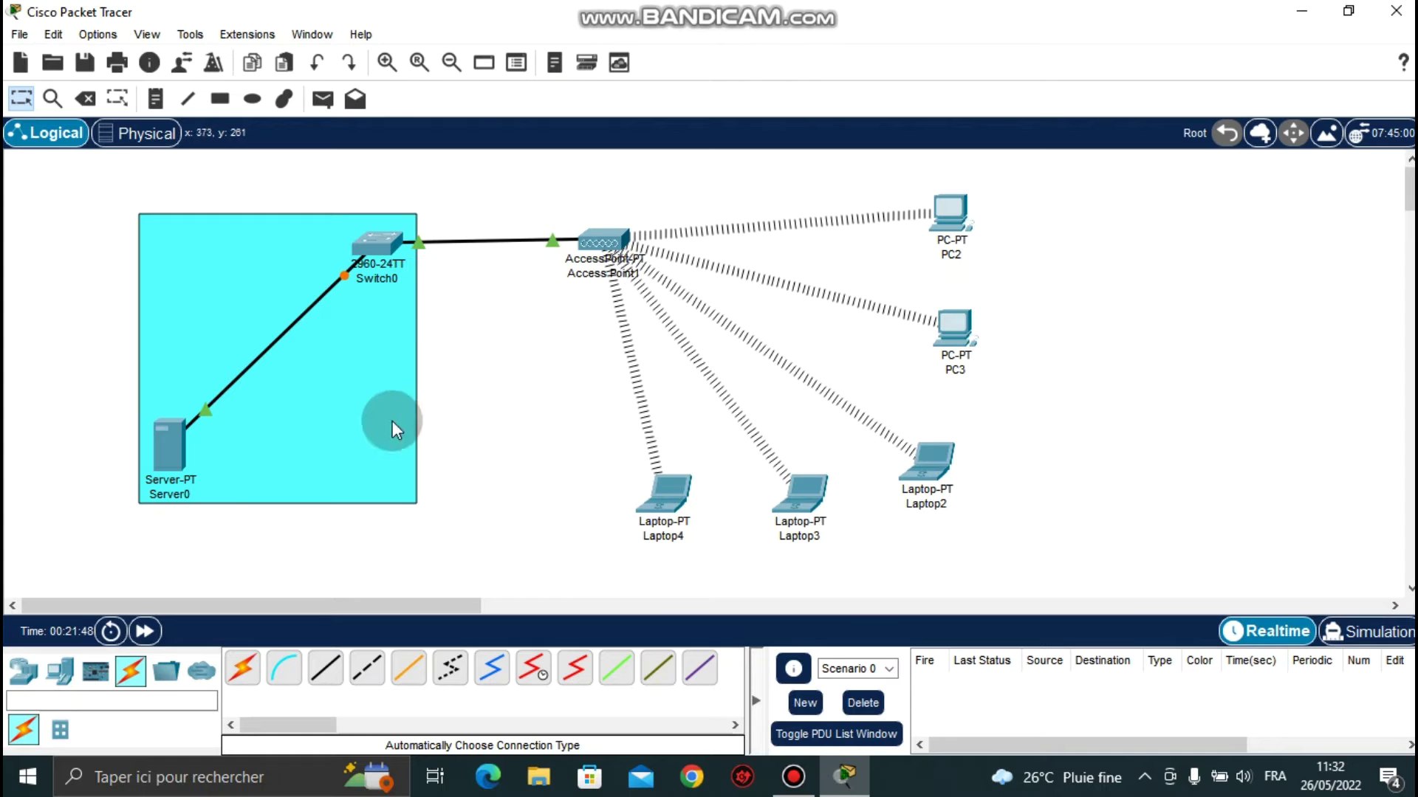
Give Server0 the static IPv4 address 192.168.10.100 with subnet mask 255.255.255.0, and set its window to stay on top
{"action": "left_click", "coordinate": [163, 458]}
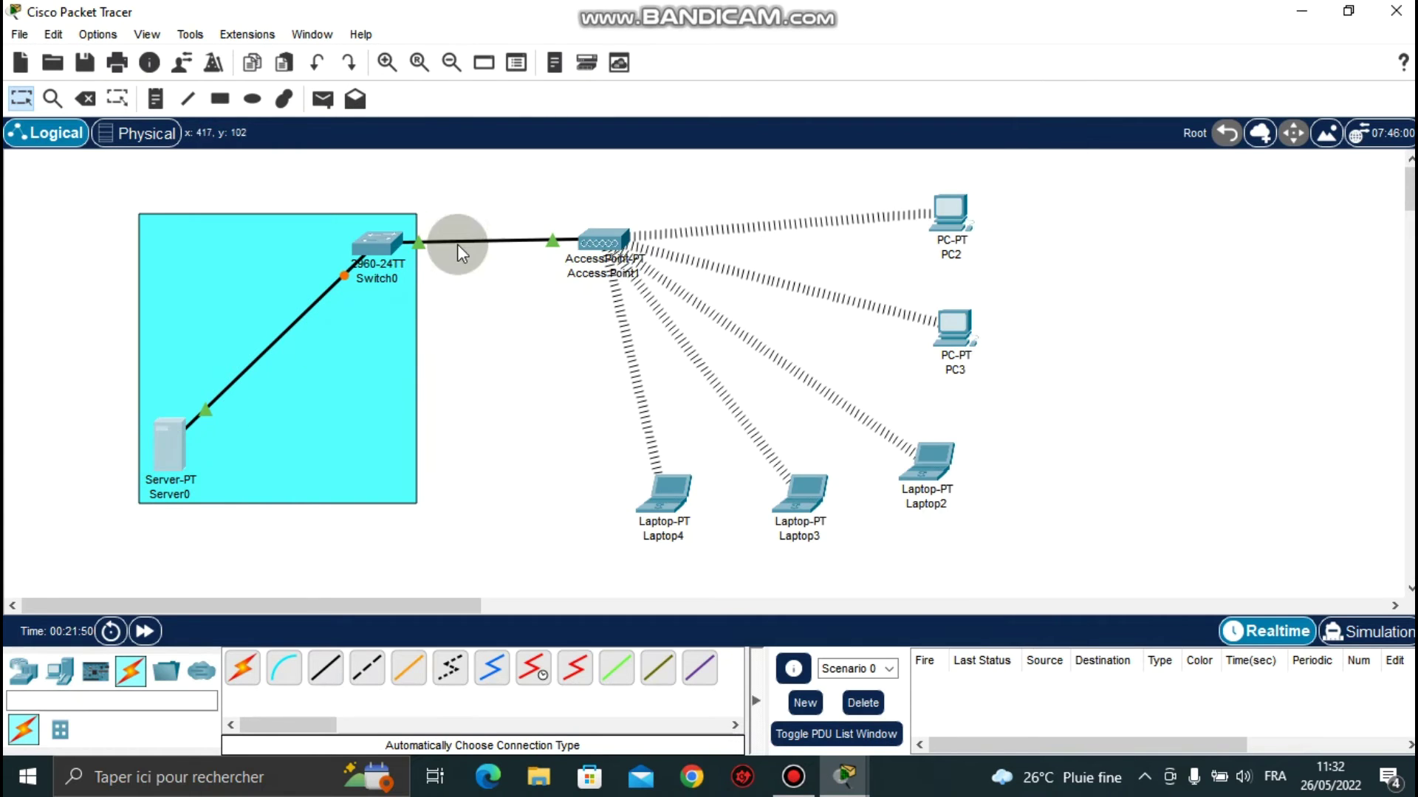
{"action": "left_click", "coordinate": [167, 446]}
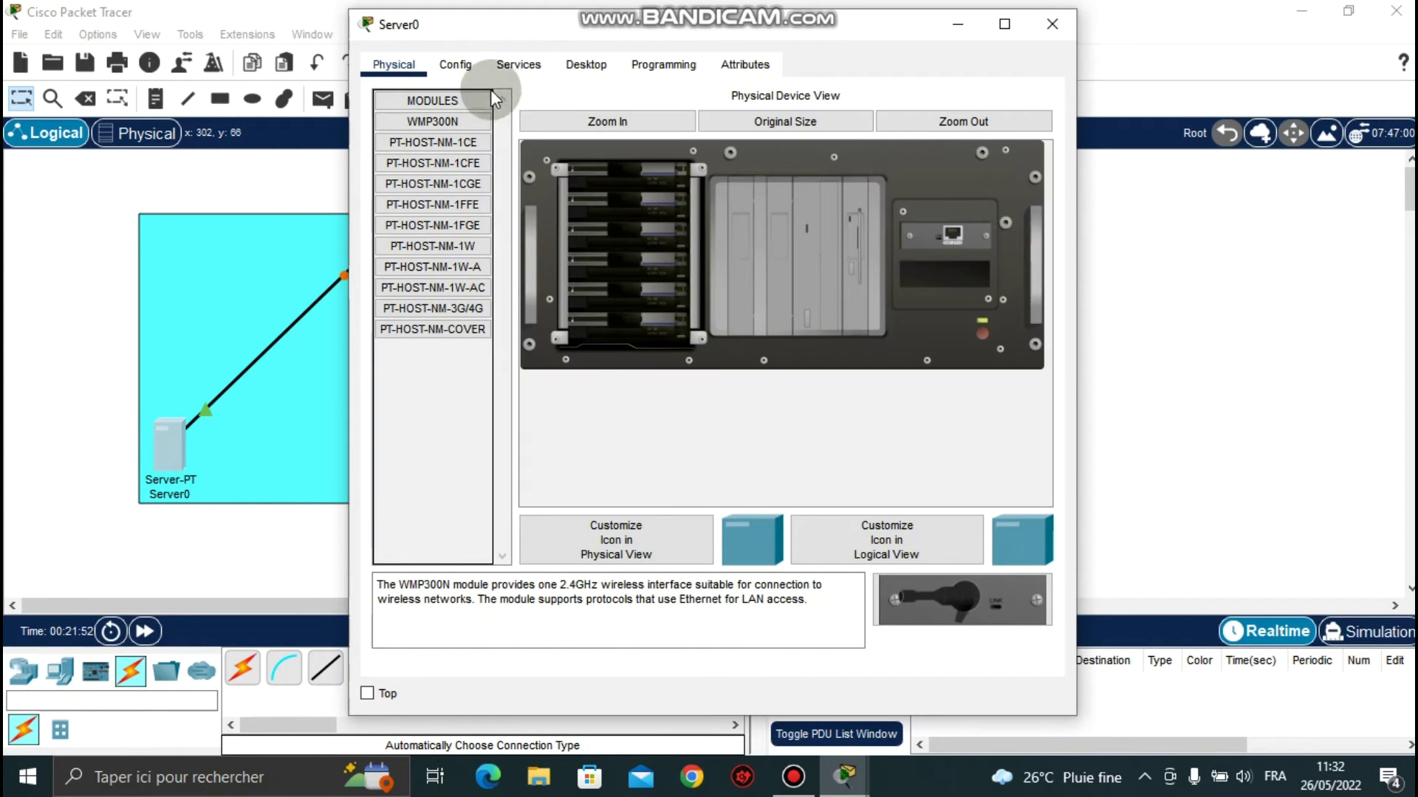
{"action": "left_click", "coordinate": [584, 65]}
{"action": "left_click", "coordinate": [403, 177]}
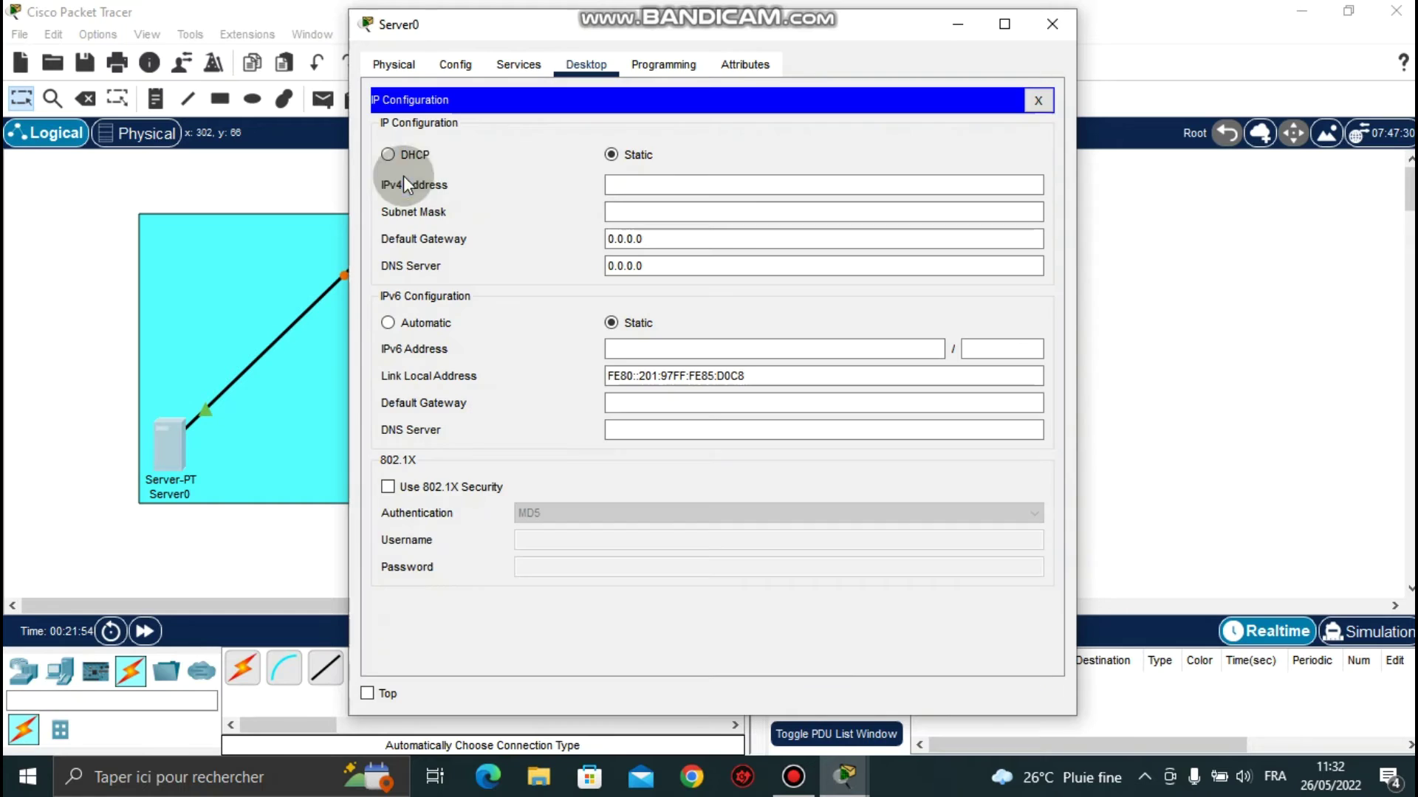
{"action": "left_click", "coordinate": [632, 179]}
{"action": "type", "text": "192."}
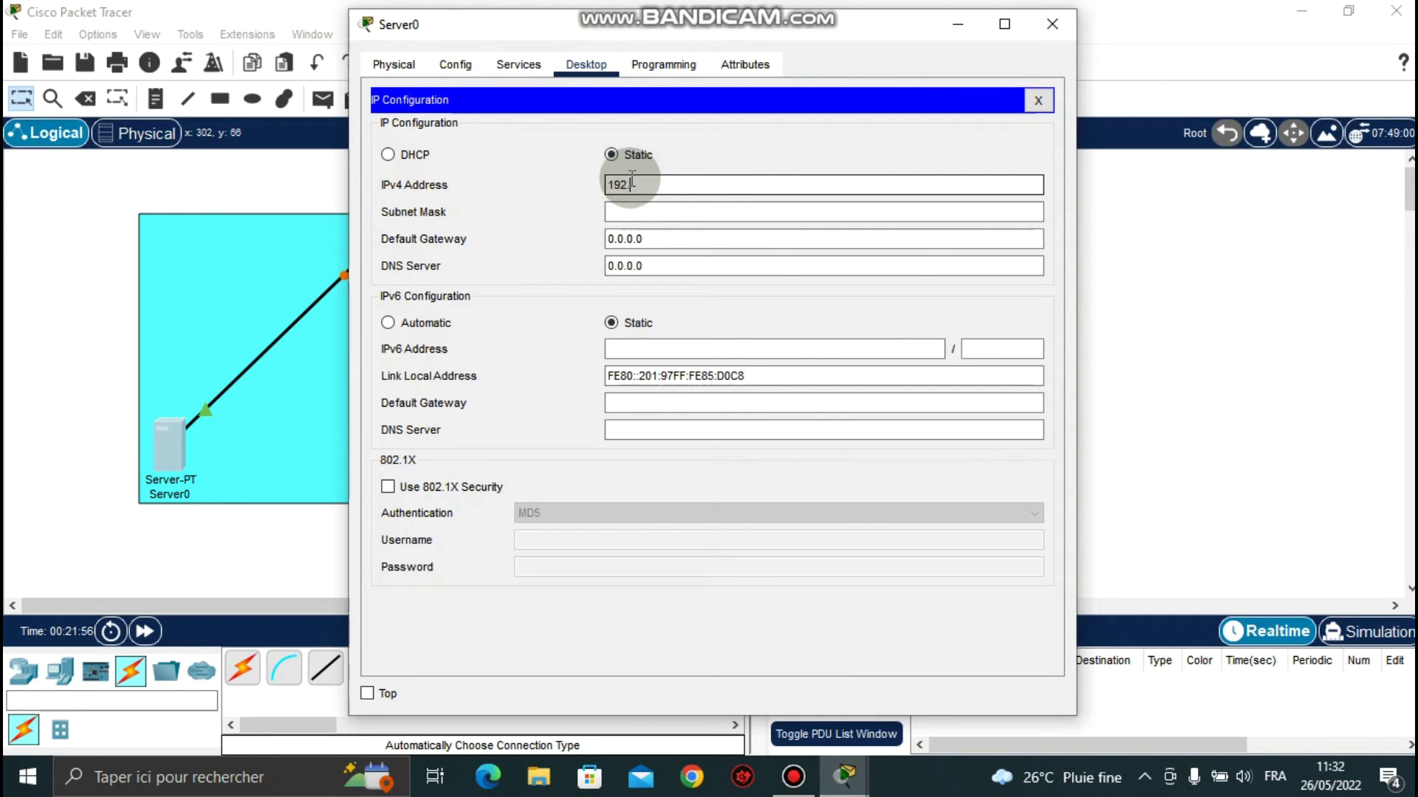
{"action": "type", "text": "168.10.100"}
{"action": "key", "text": "Tab"}
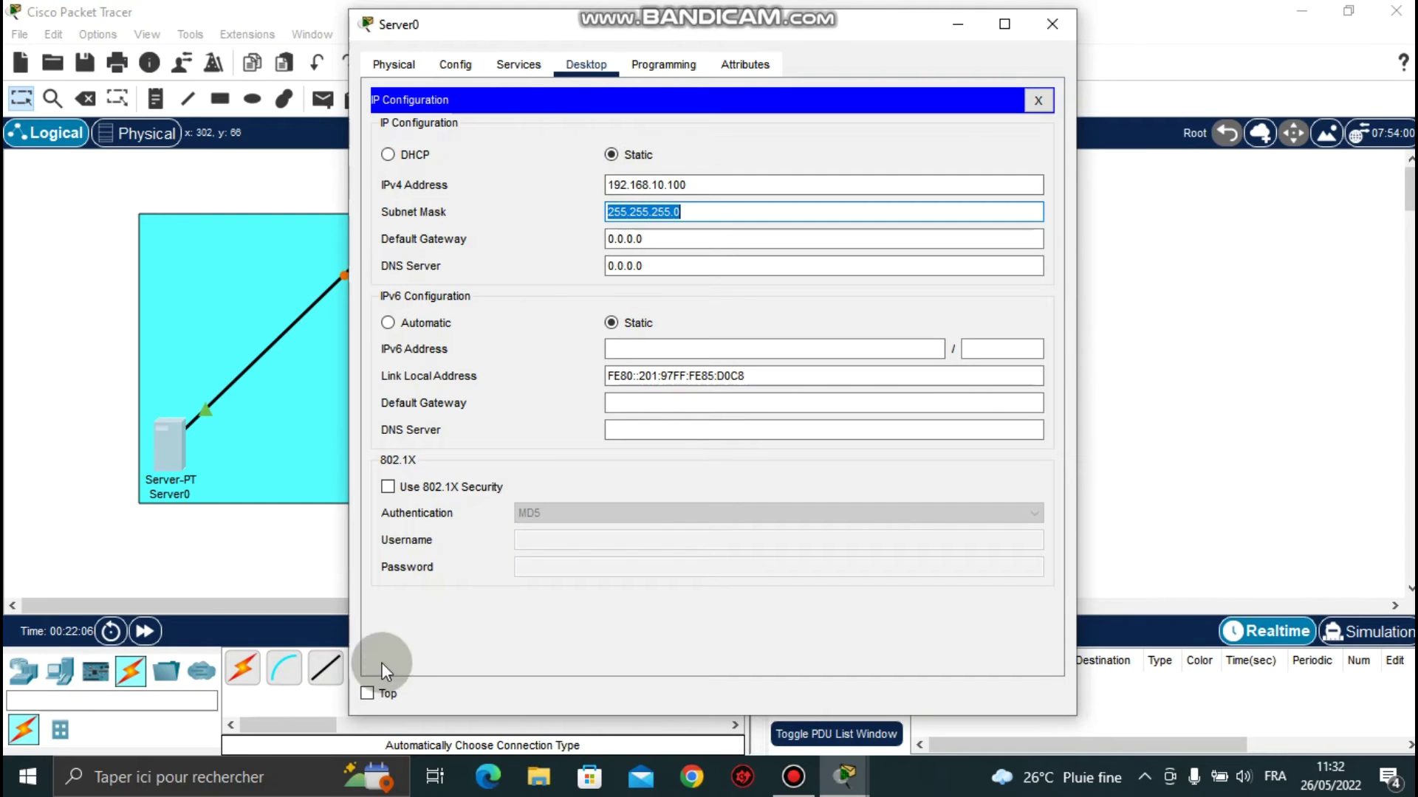
{"action": "left_click", "coordinate": [366, 694]}
{"action": "left_click", "coordinate": [660, 158]}
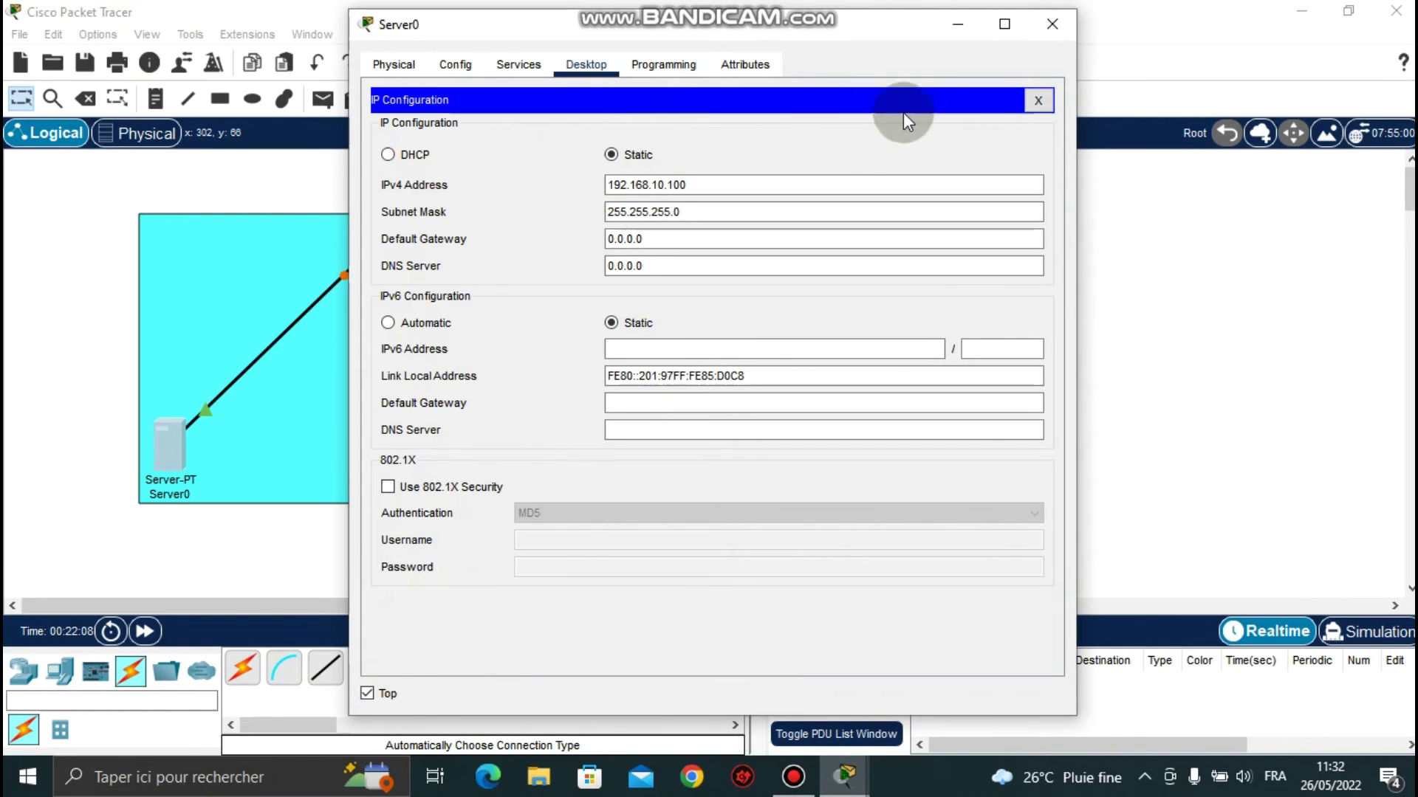
{"action": "left_click", "coordinate": [1036, 111]}
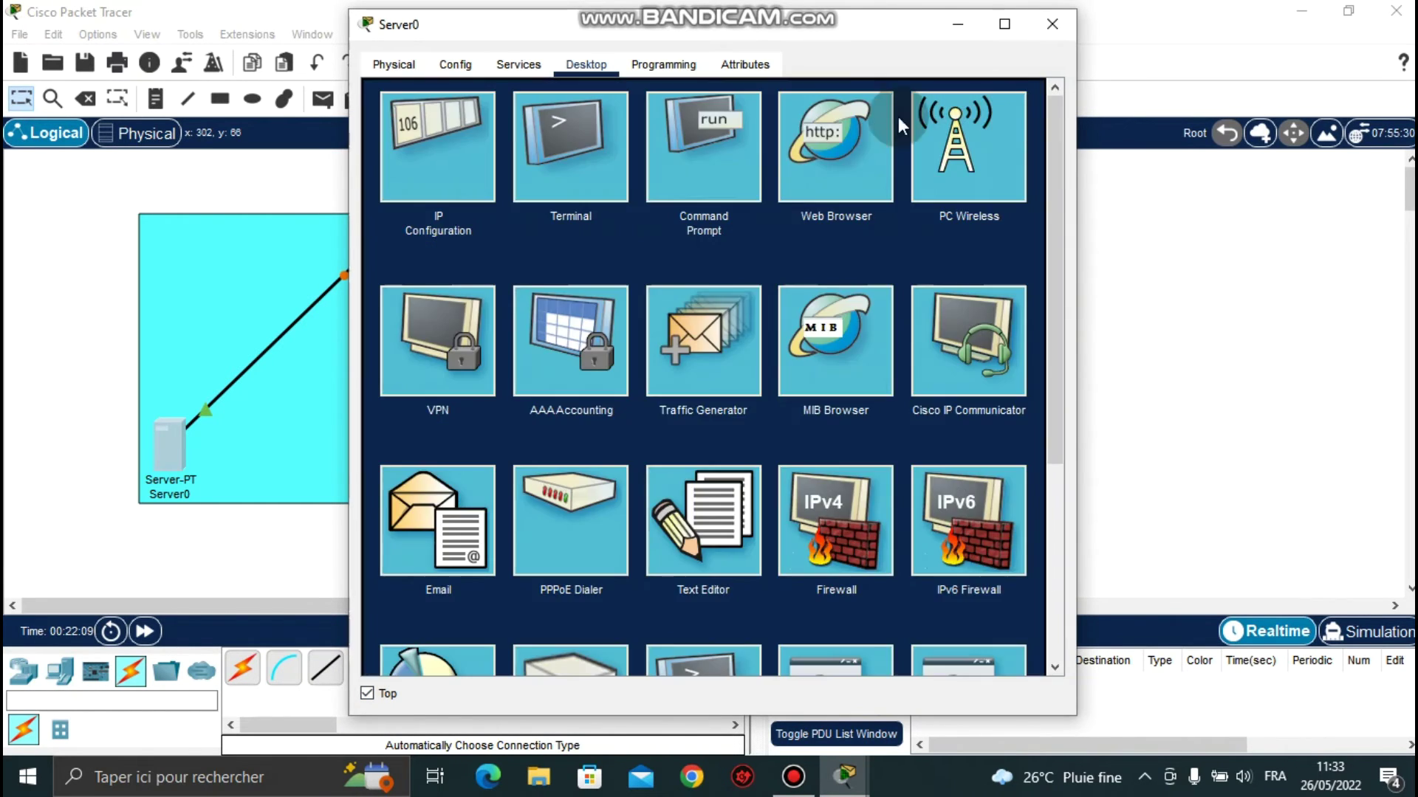
Run ipconfig in Server0's Command Prompt to check its IPv4 address and subnet mask, and close the server window
{"action": "left_click", "coordinate": [713, 144]}
{"action": "type", "text": "ipconfig"}
{"action": "key", "text": "Return"}
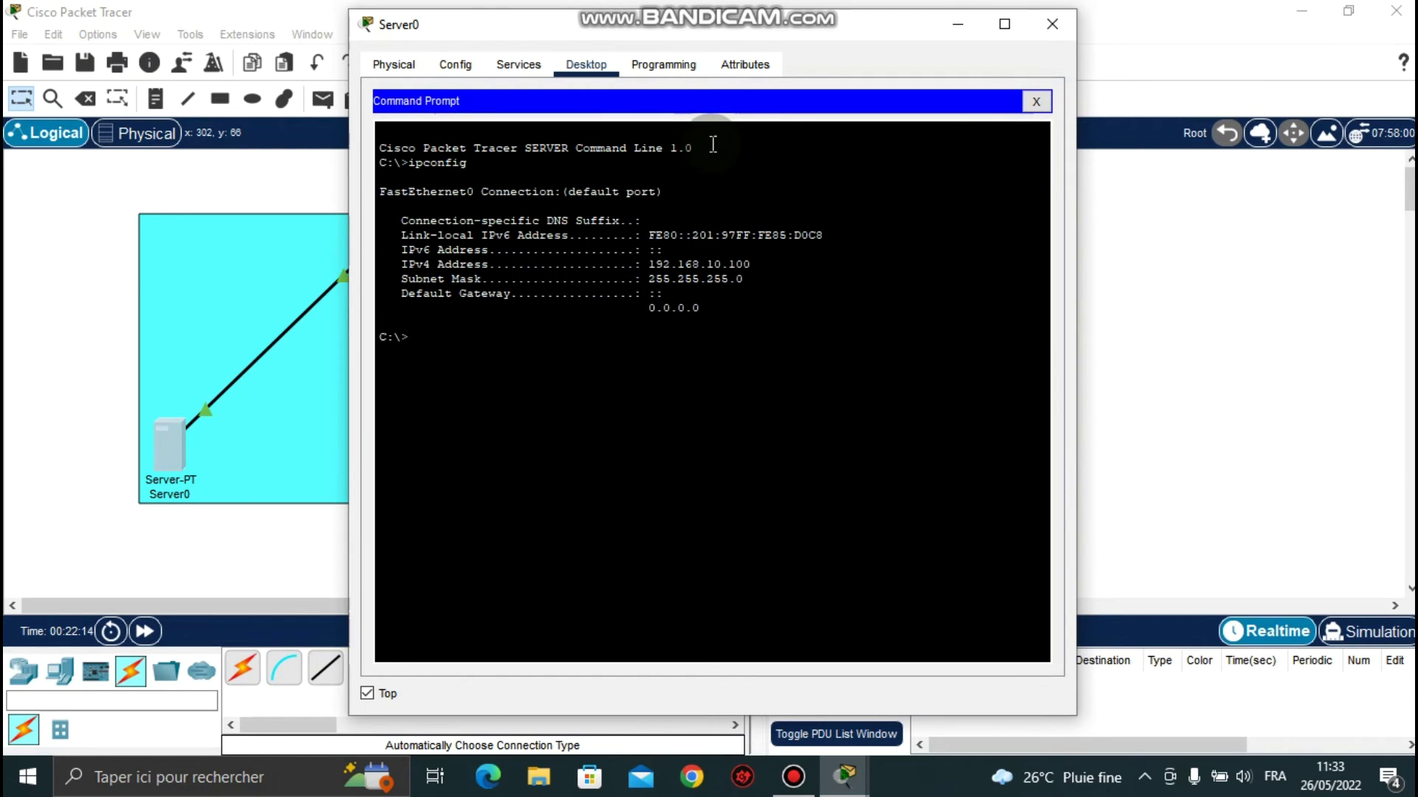
{"action": "left_click_drag", "start_coordinate": [744, 281], "coordinate": [656, 269]}
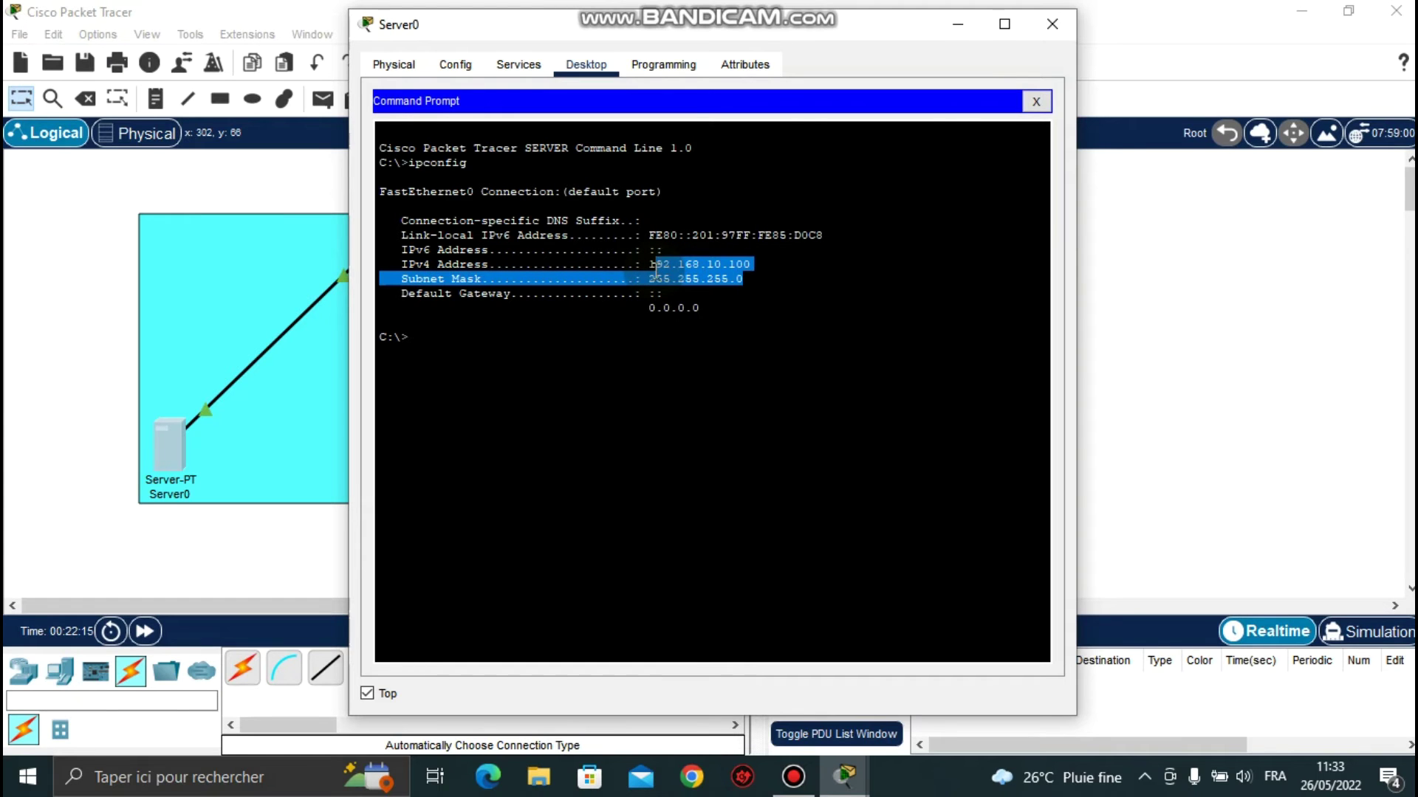
{"action": "left_click", "coordinate": [1043, 28]}
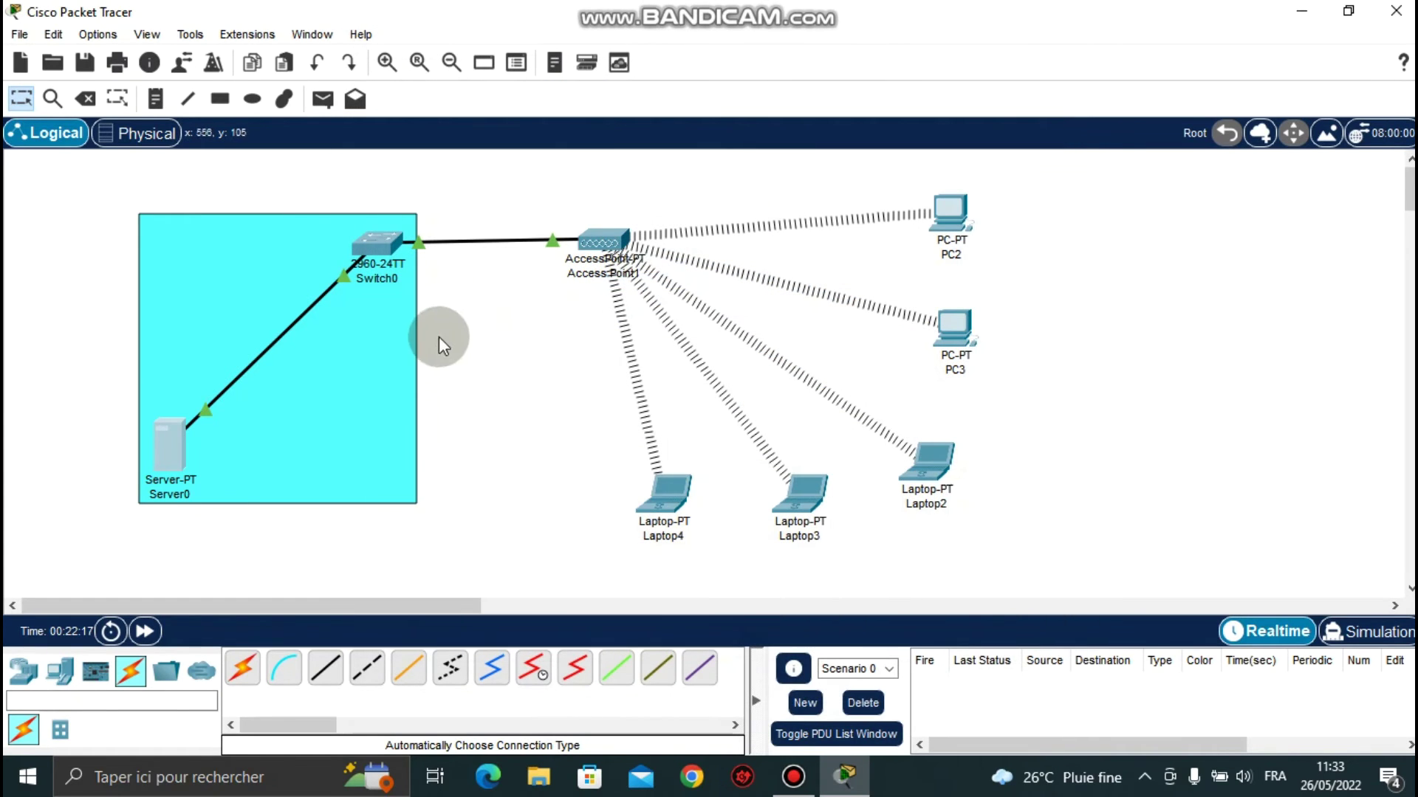
Turn on the DHCP service on Server0's FastEthernet0 interface
{"action": "left_click", "coordinate": [162, 458]}
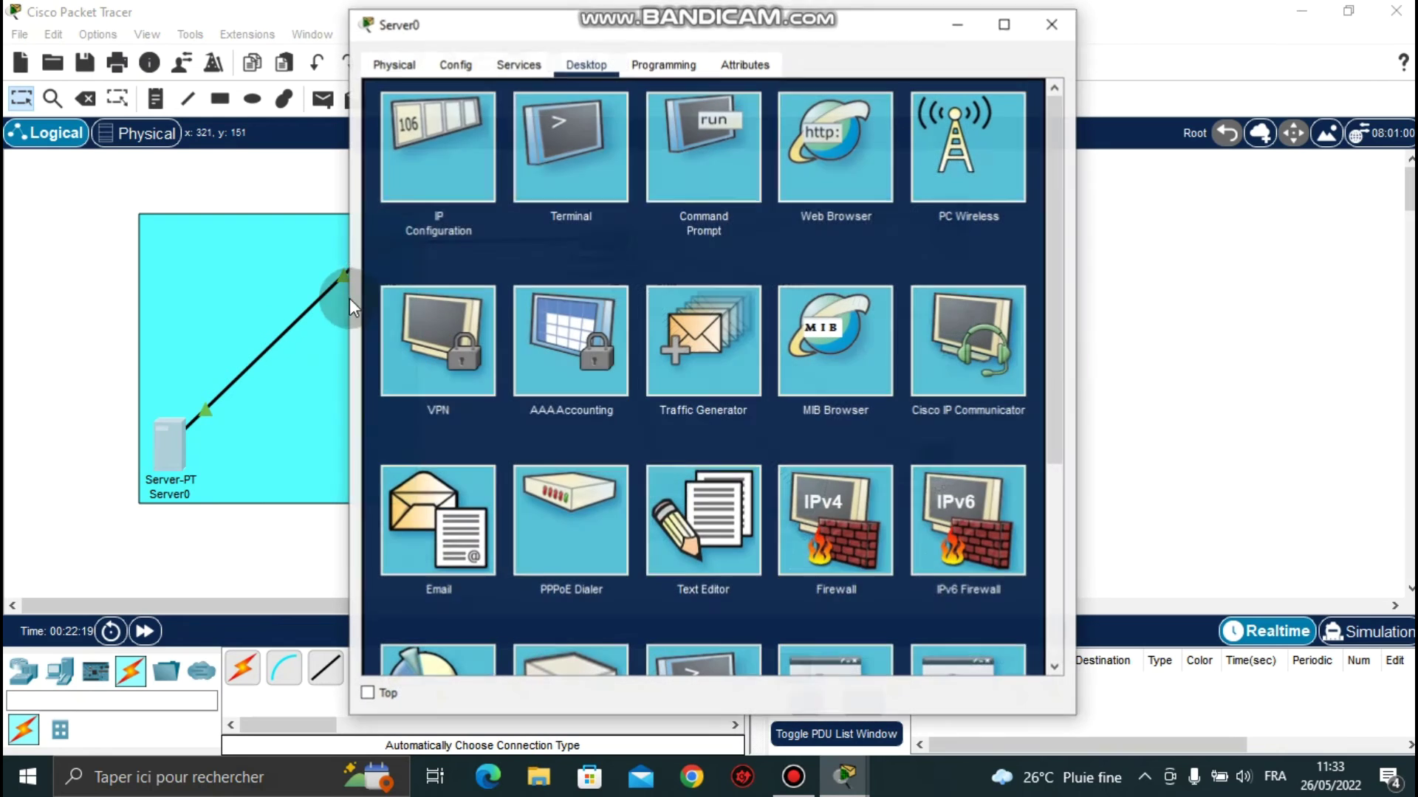
{"action": "left_click", "coordinate": [521, 66]}
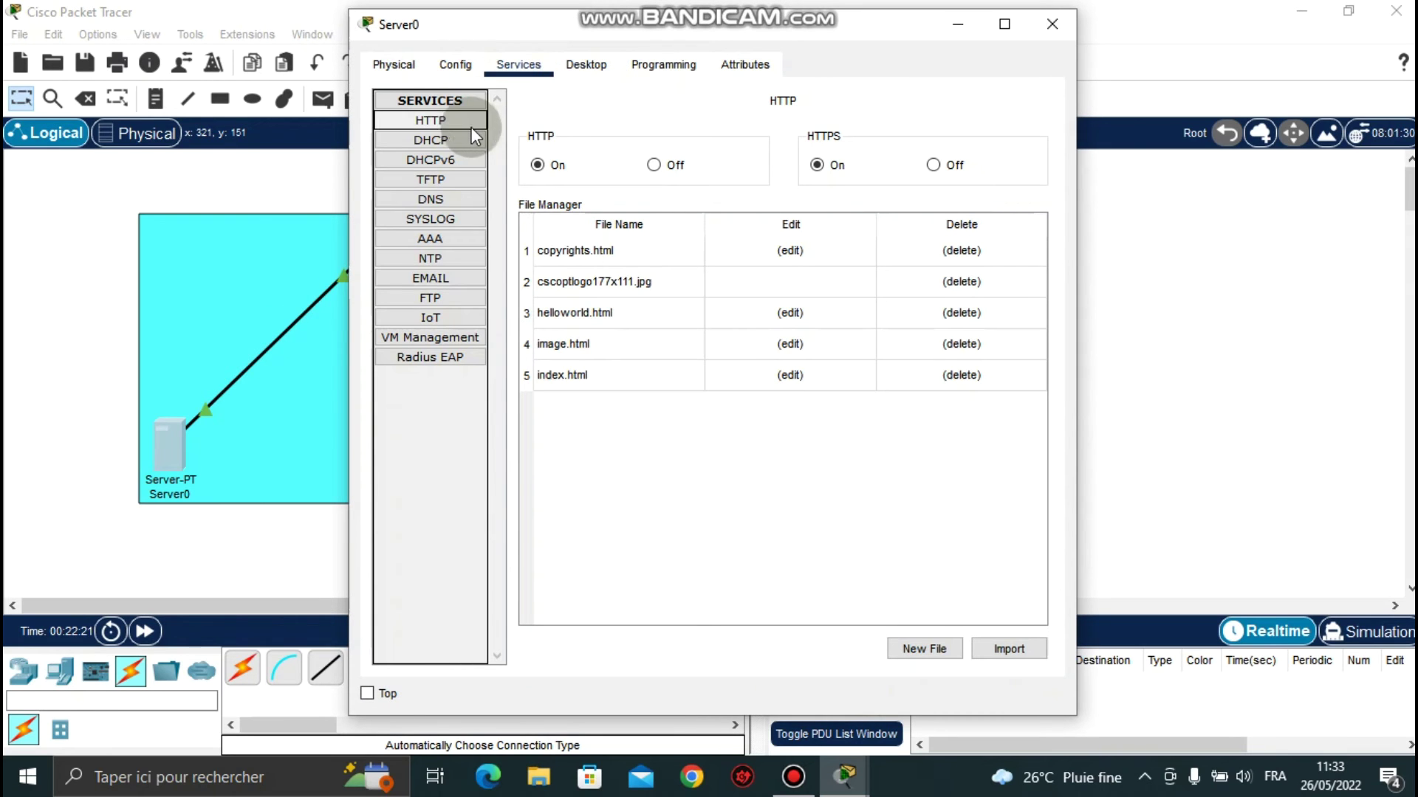
{"action": "left_click", "coordinate": [434, 139]}
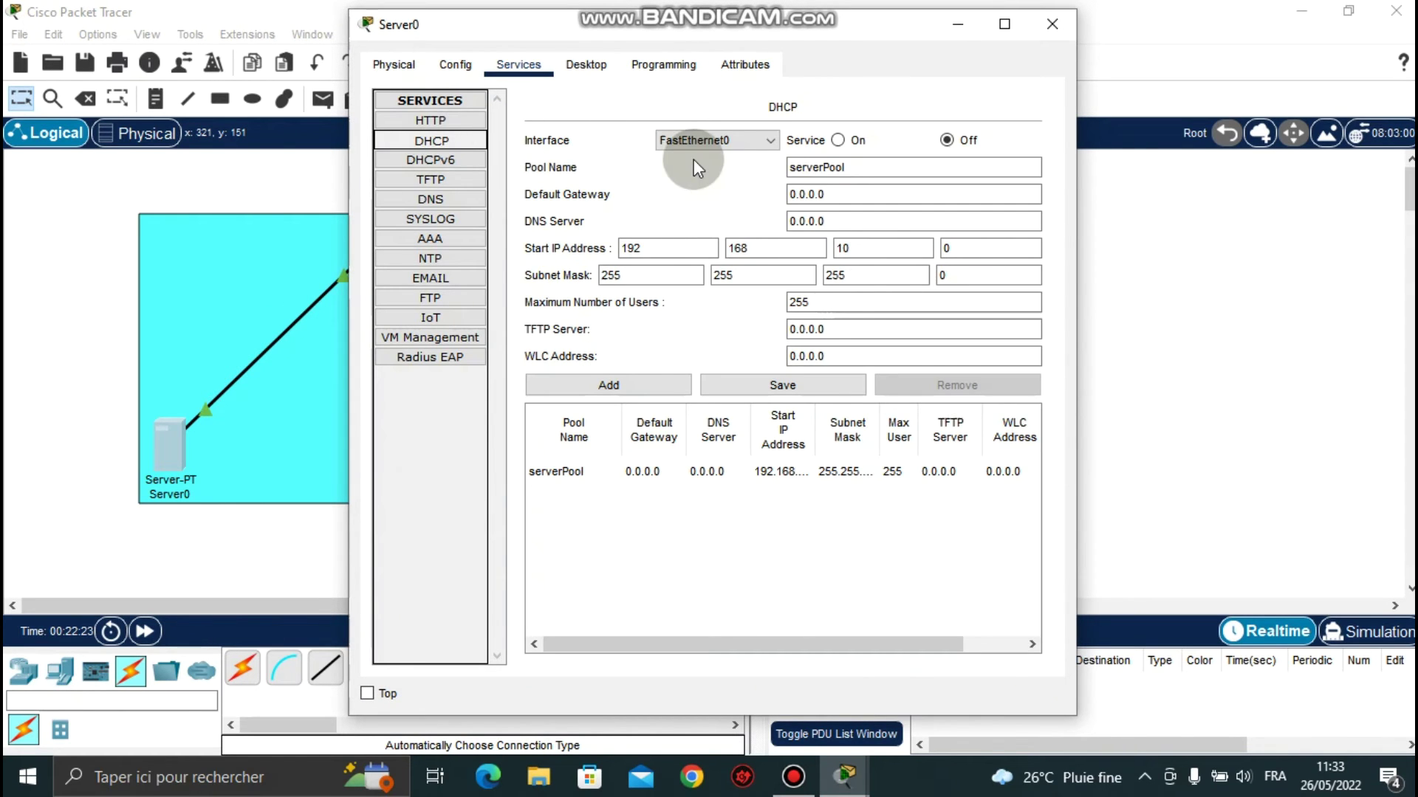
{"action": "left_click", "coordinate": [838, 141]}
Add a DHCP pool named Hopetech with the existing address settings, save it, and close the Server0 window
{"action": "left_click_drag", "start_coordinate": [845, 168], "coordinate": [792, 172]}
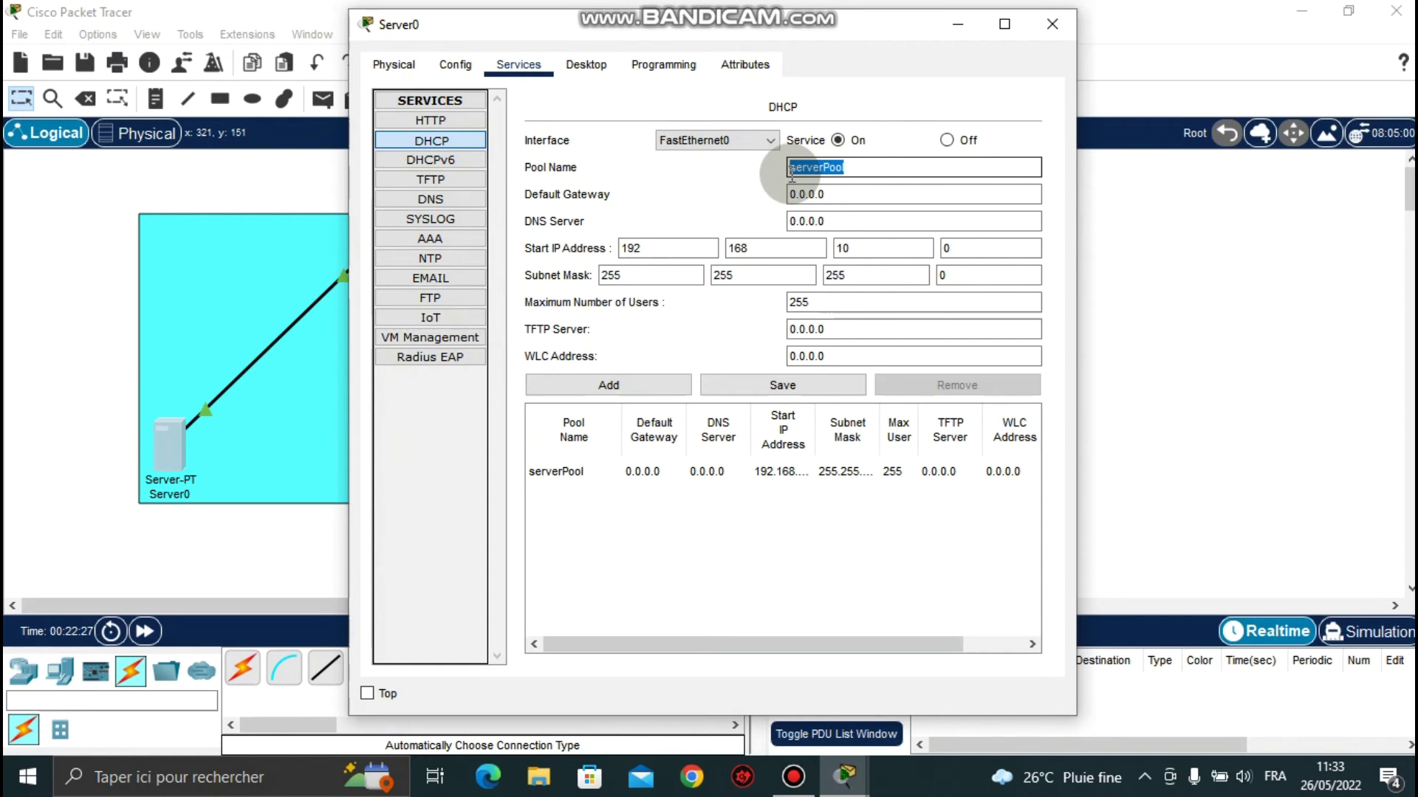
{"action": "type", "text": "tiopetec"}
{"action": "type", "text": "h"}
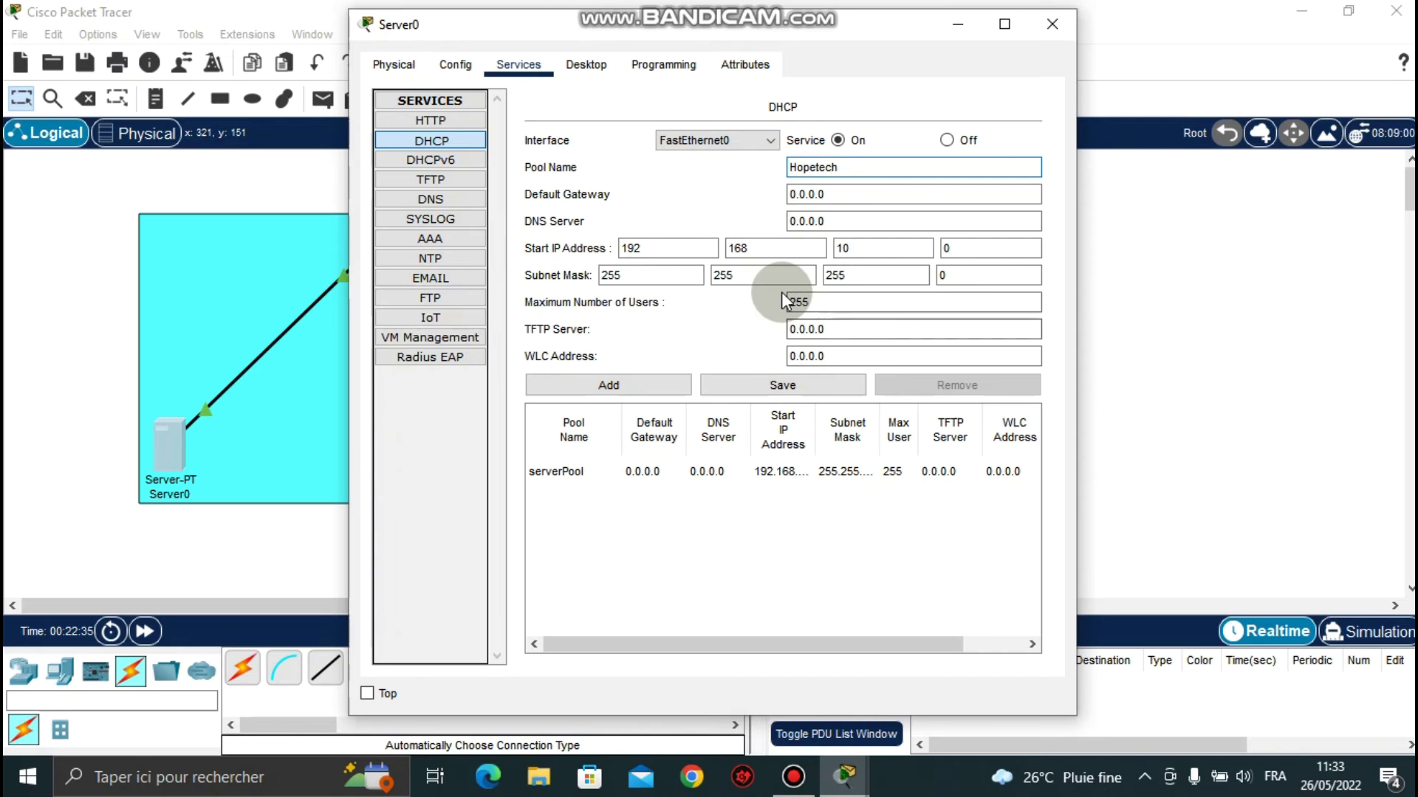
{"action": "left_click", "coordinate": [649, 383]}
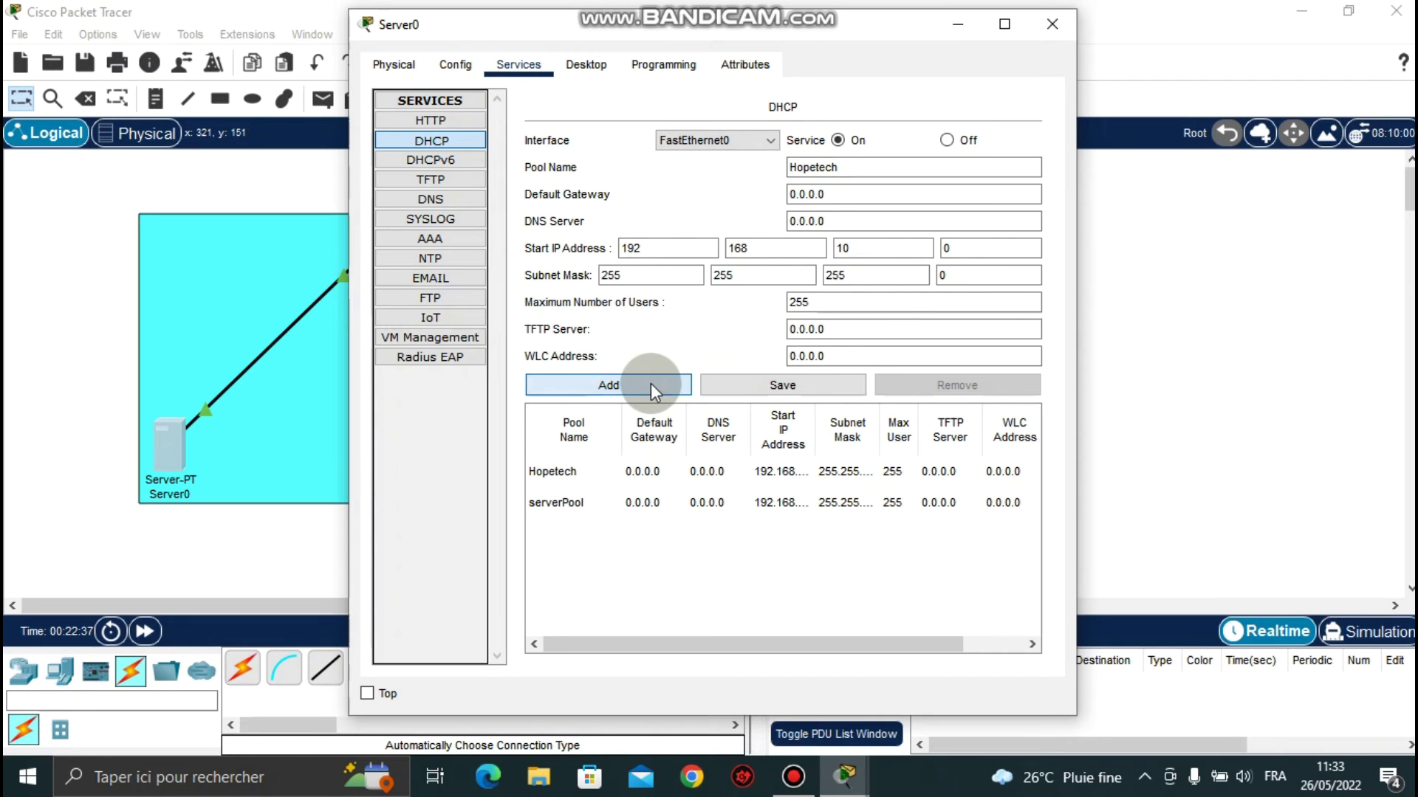
{"action": "left_click", "coordinate": [591, 471]}
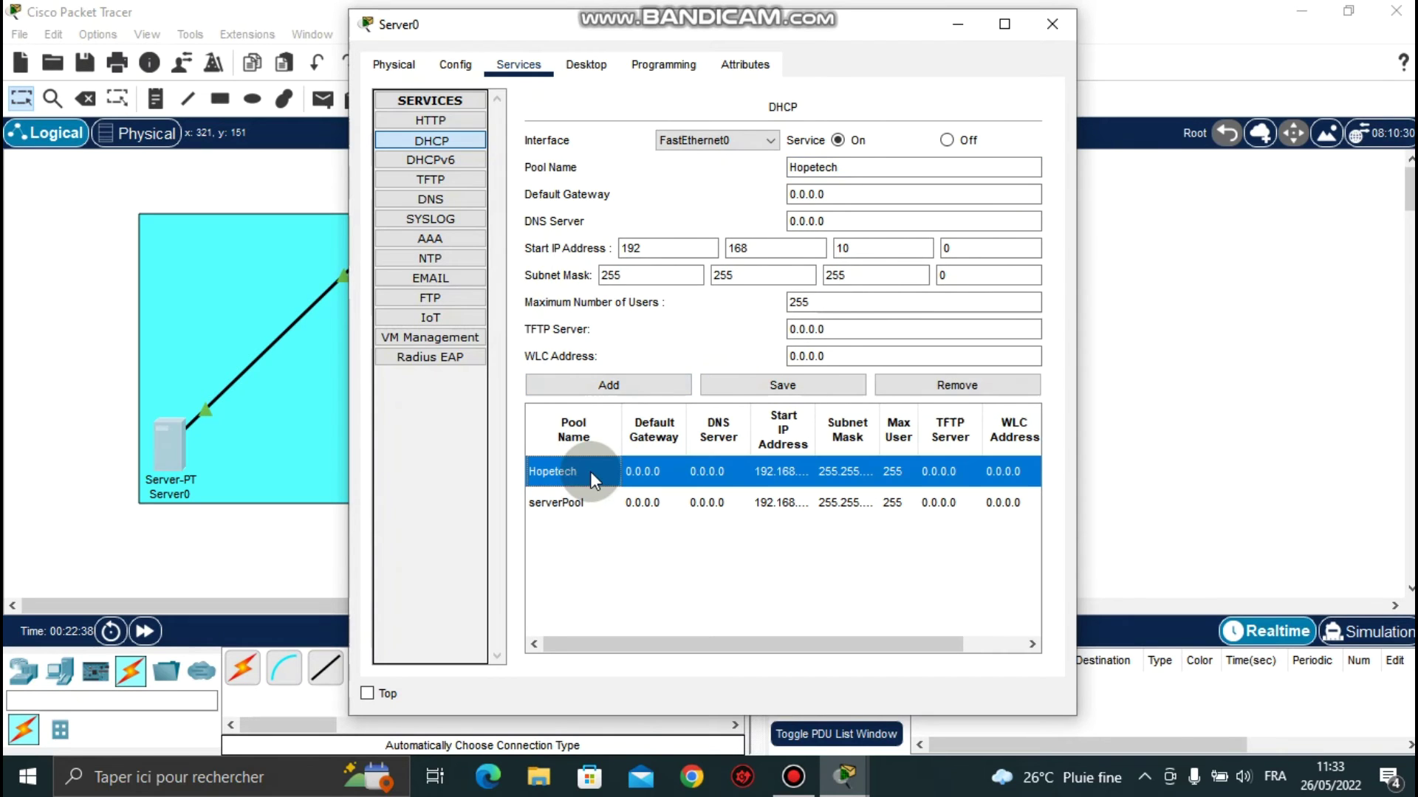
{"action": "left_click", "coordinate": [763, 379]}
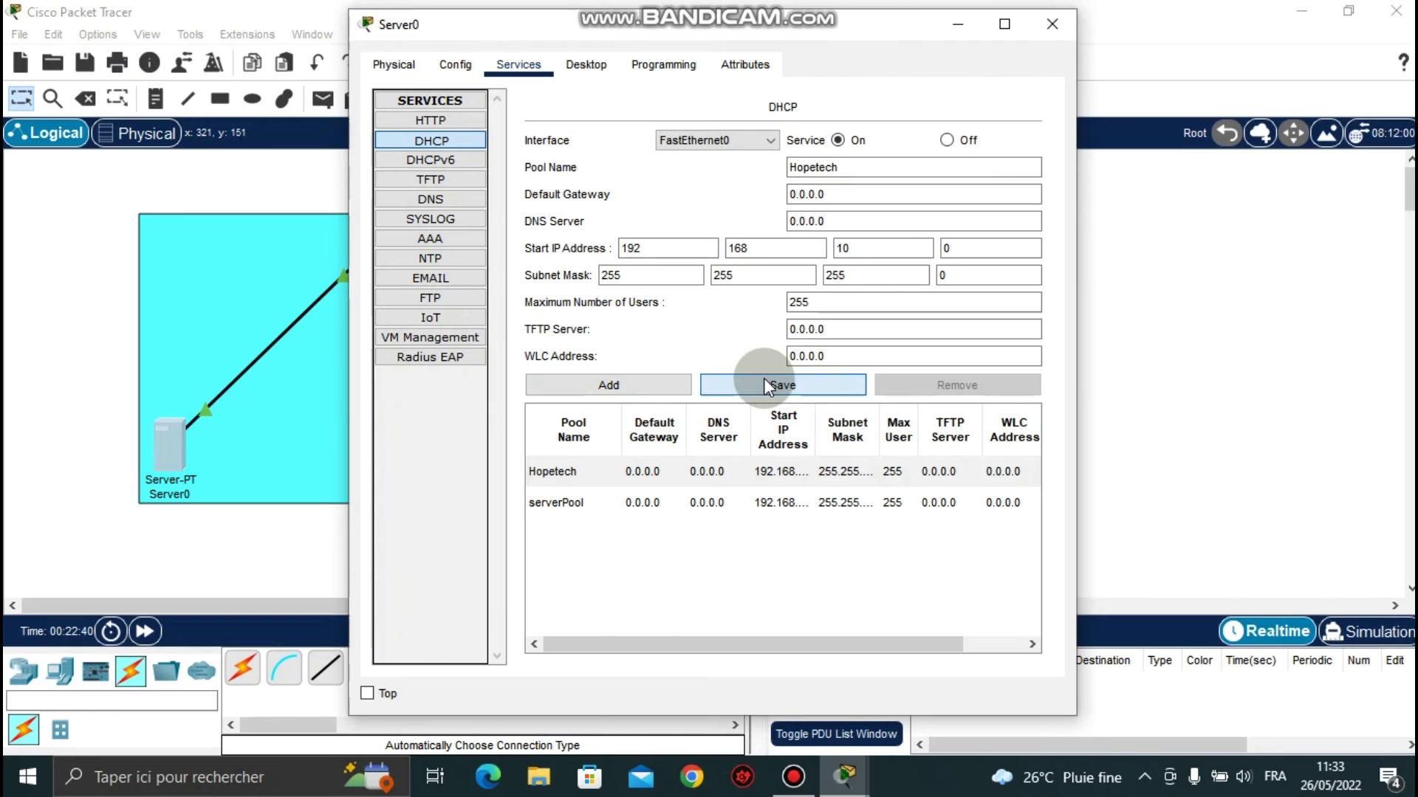
{"action": "left_click", "coordinate": [1048, 30]}
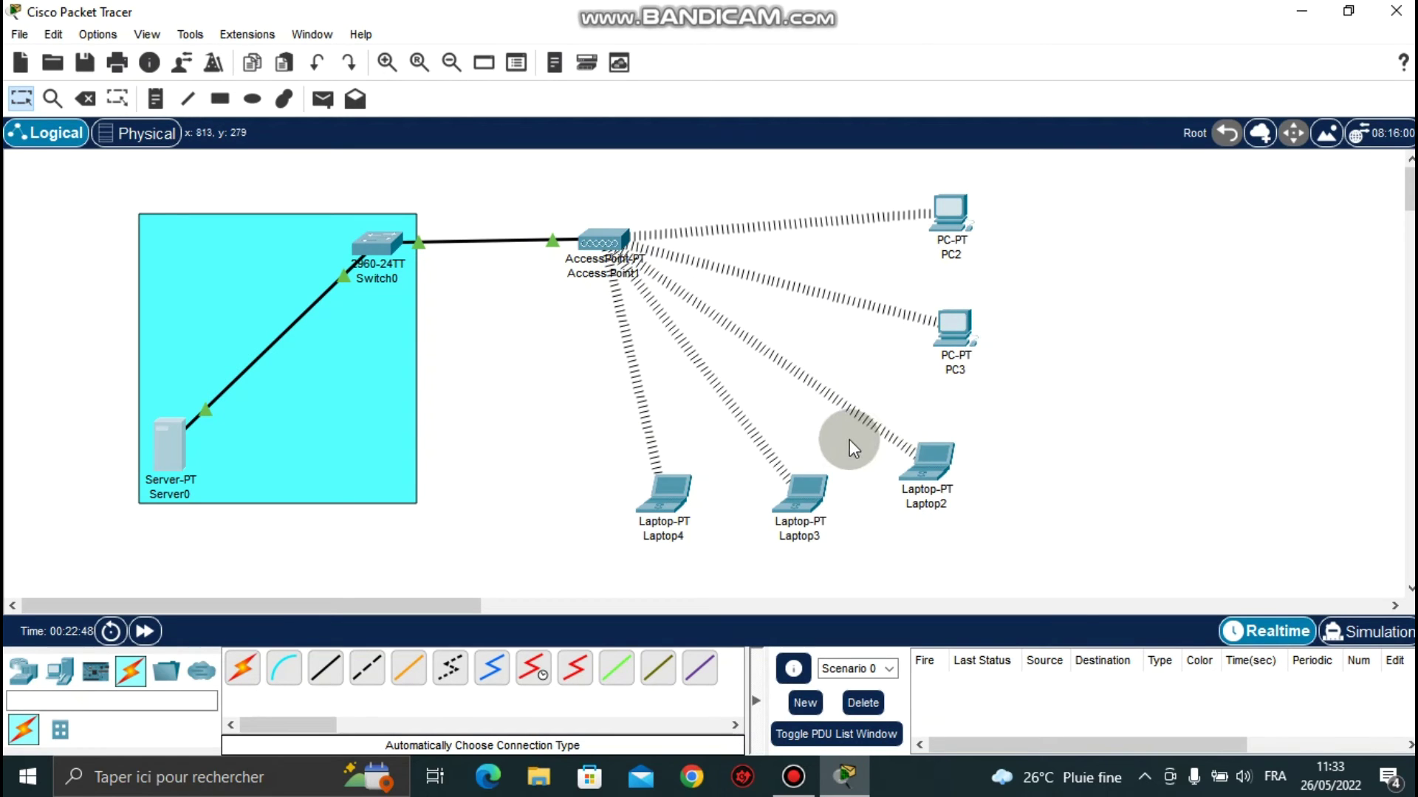
Renew PC2's IP settings by switching its IPv4 configuration to Static and back to DHCP, and close its window
{"action": "mouse_move", "coordinate": [960, 252]}
{"action": "left_click", "coordinate": [959, 249]}
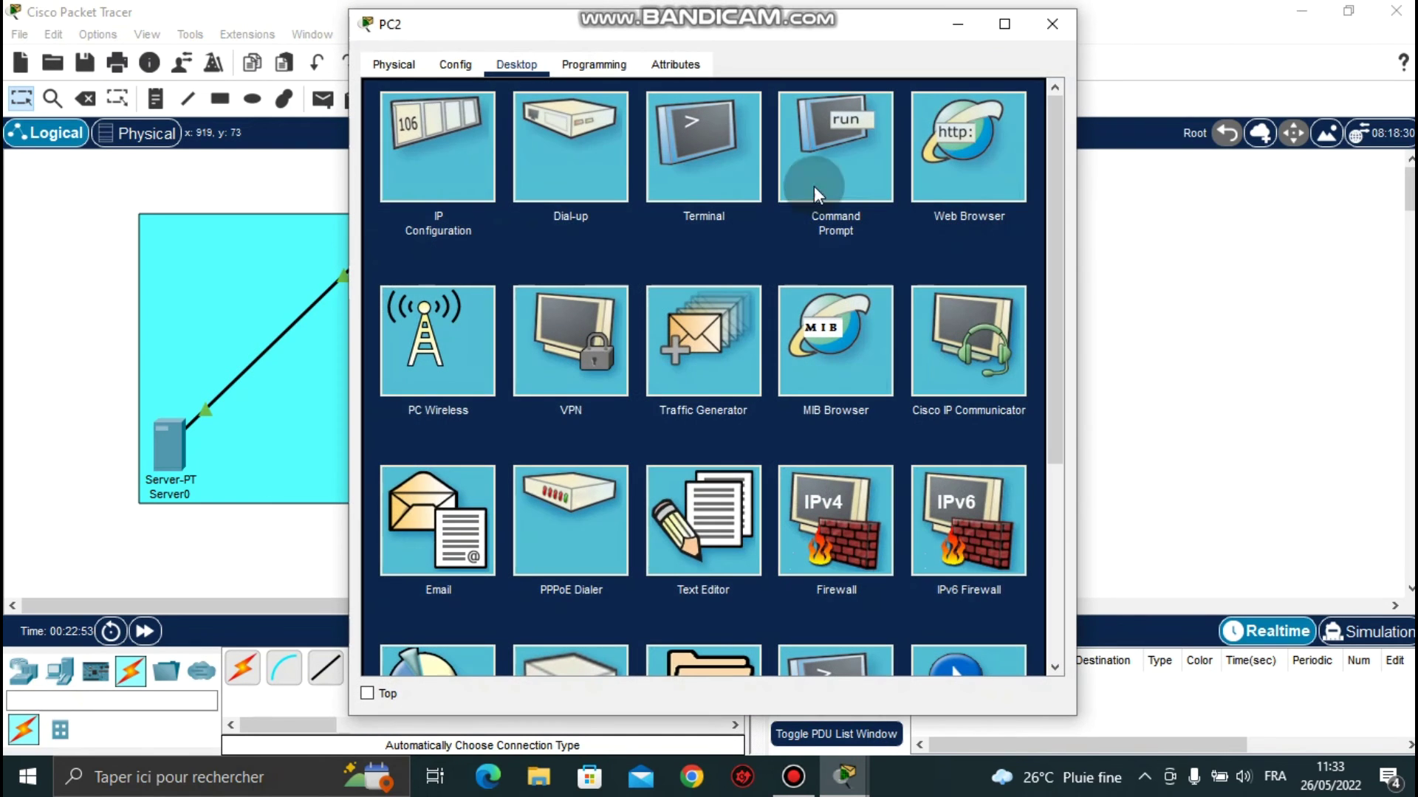
{"action": "left_click", "coordinate": [462, 148]}
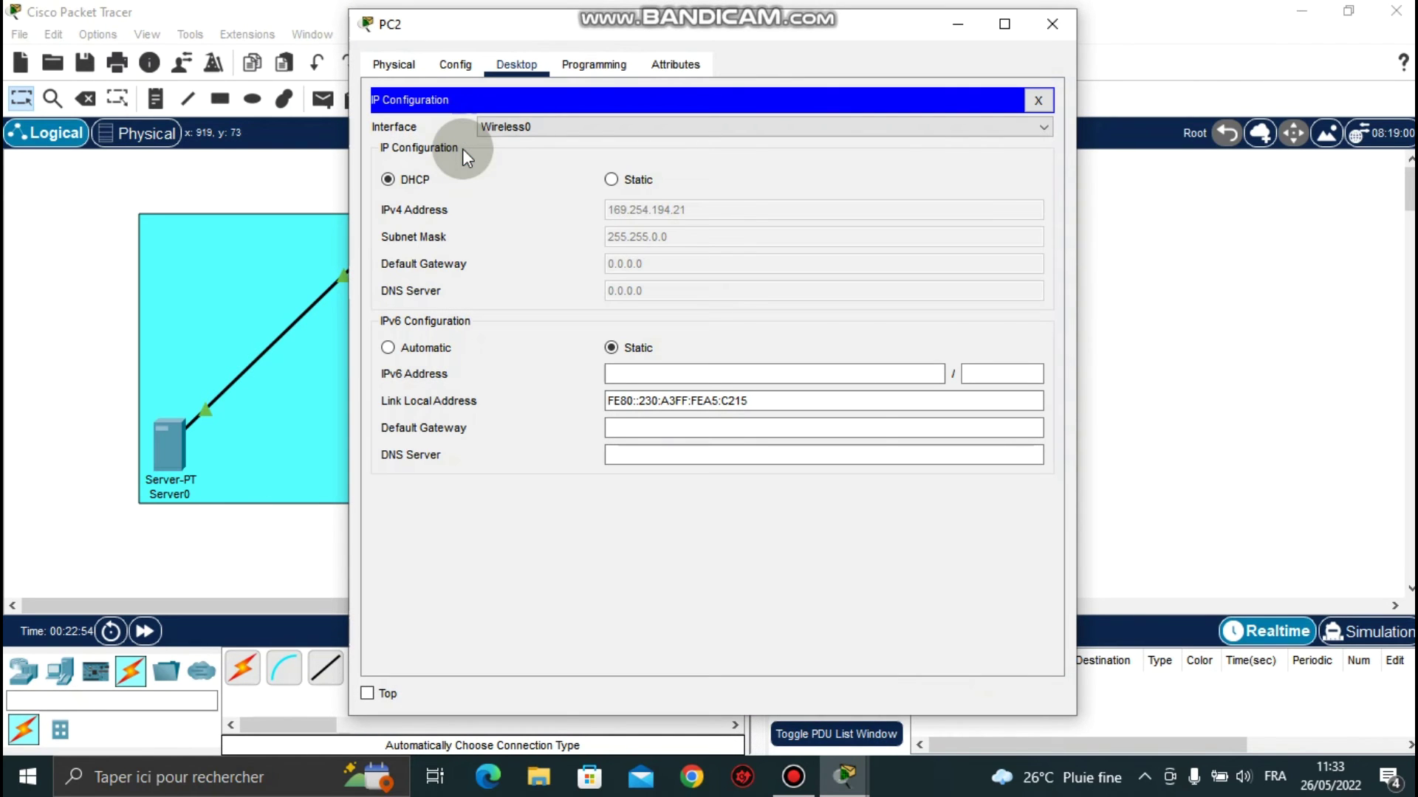
{"action": "left_click", "coordinate": [611, 180]}
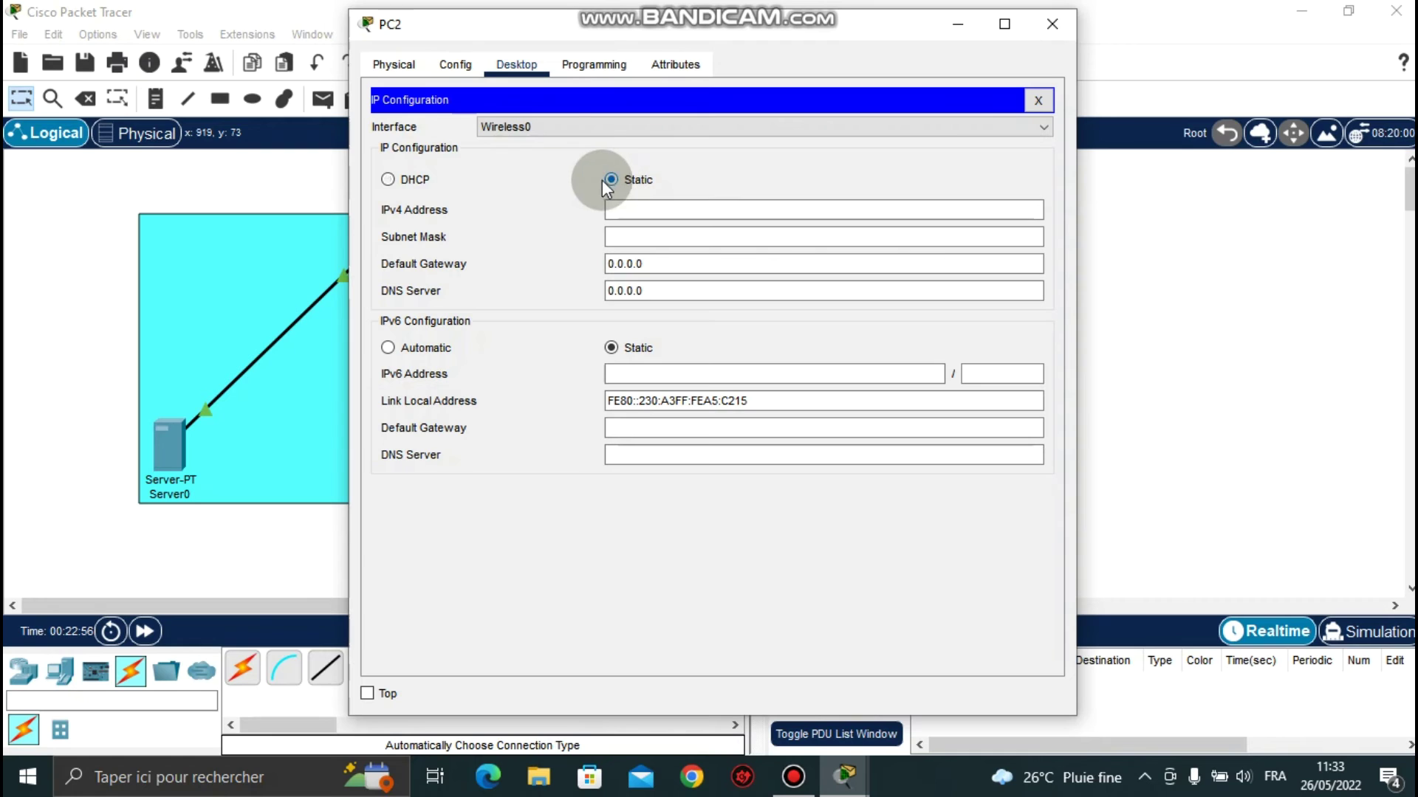
{"action": "left_click", "coordinate": [398, 179]}
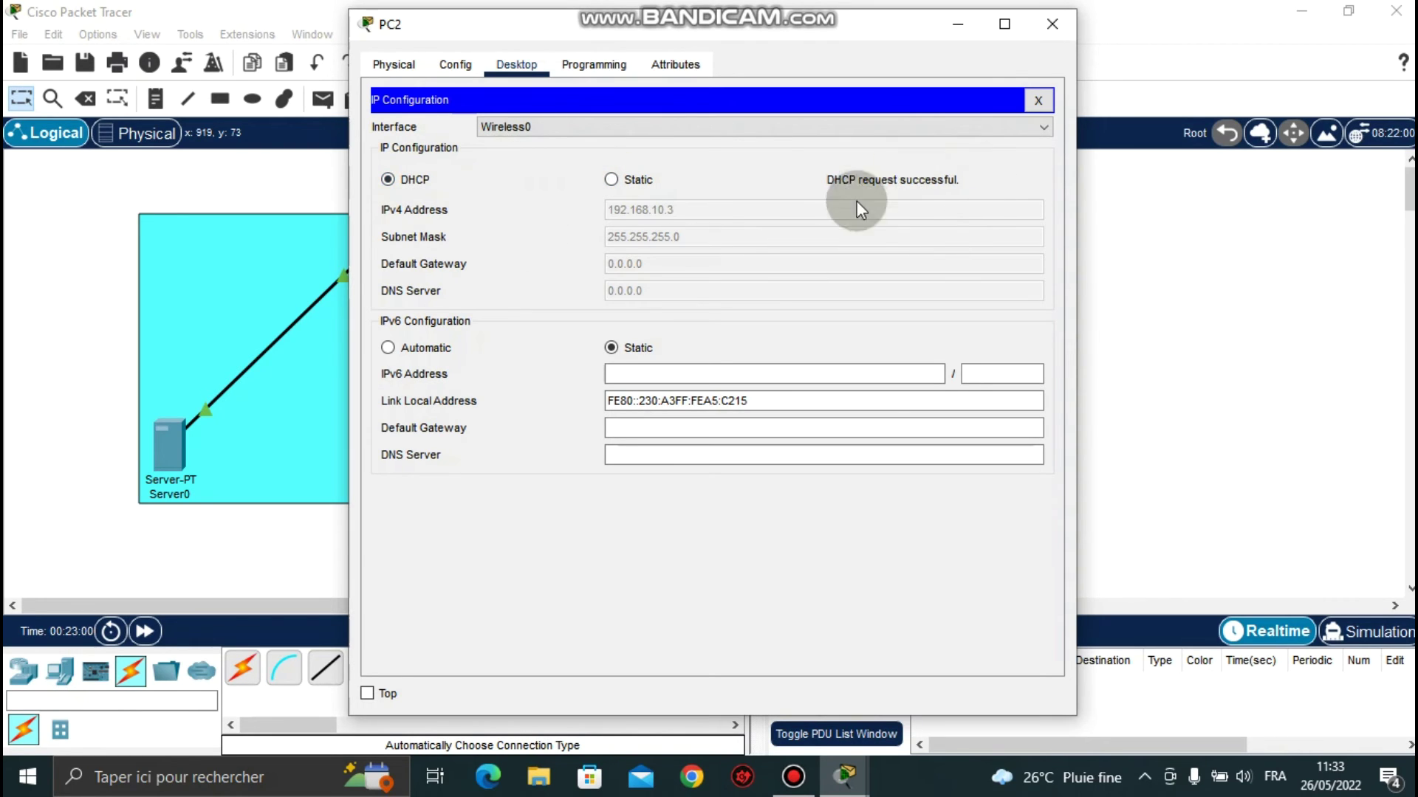
{"action": "left_click", "coordinate": [1063, 24]}
Check the DHCP-assigned IPv4 address and subnet mask on PC3, Laptop2, Laptop3 and Laptop4, closing each device window
{"action": "left_click", "coordinate": [946, 348]}
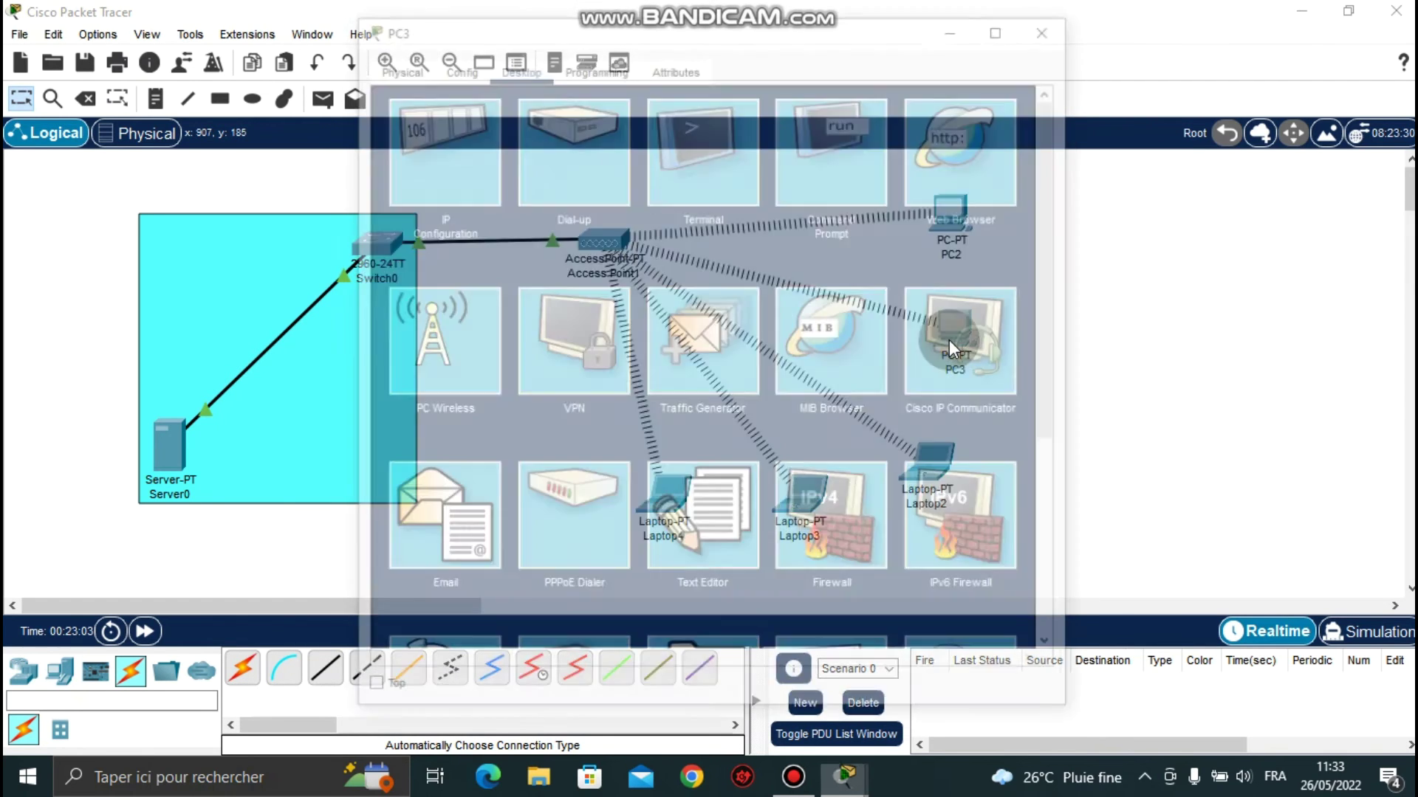
{"action": "left_click", "coordinate": [481, 155]}
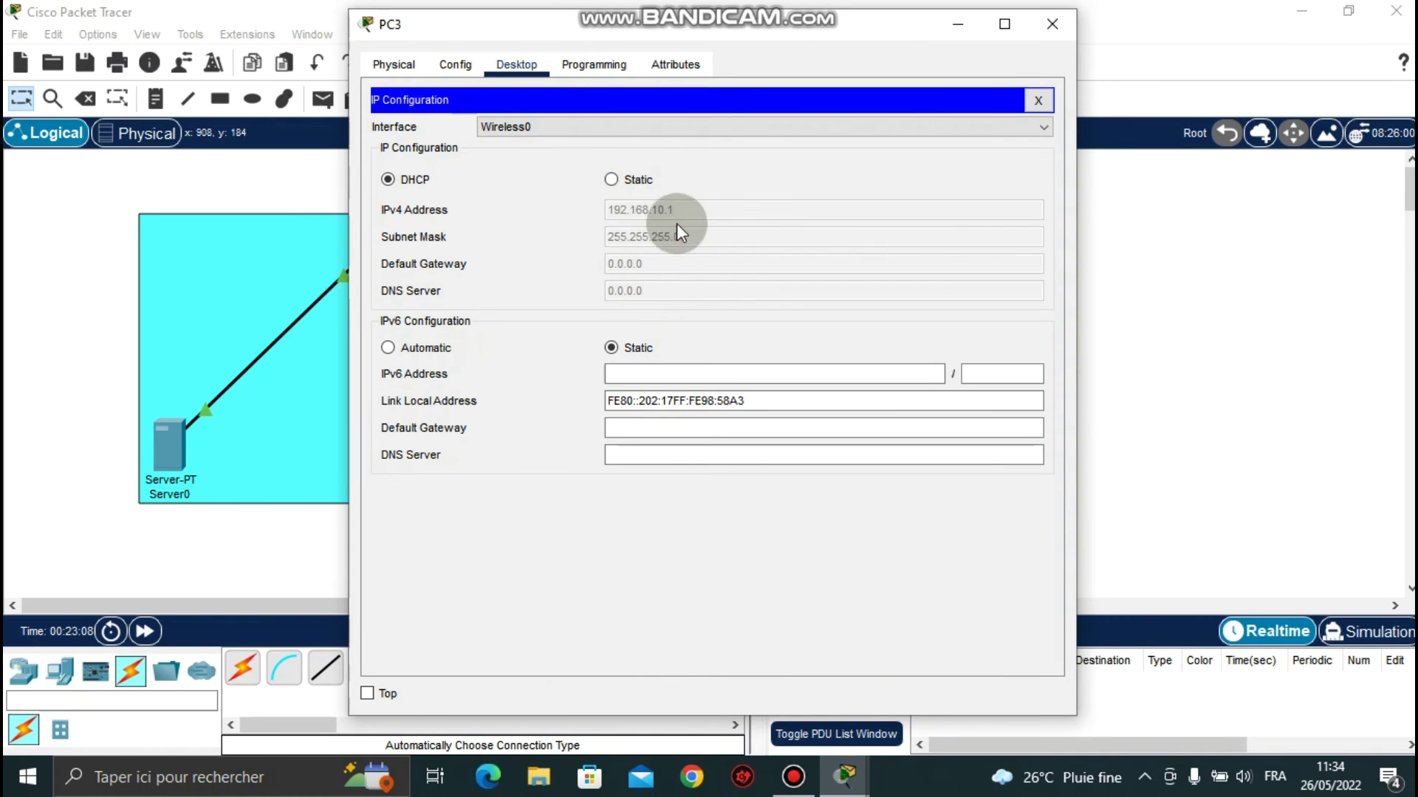
{"action": "left_click", "coordinate": [1044, 26]}
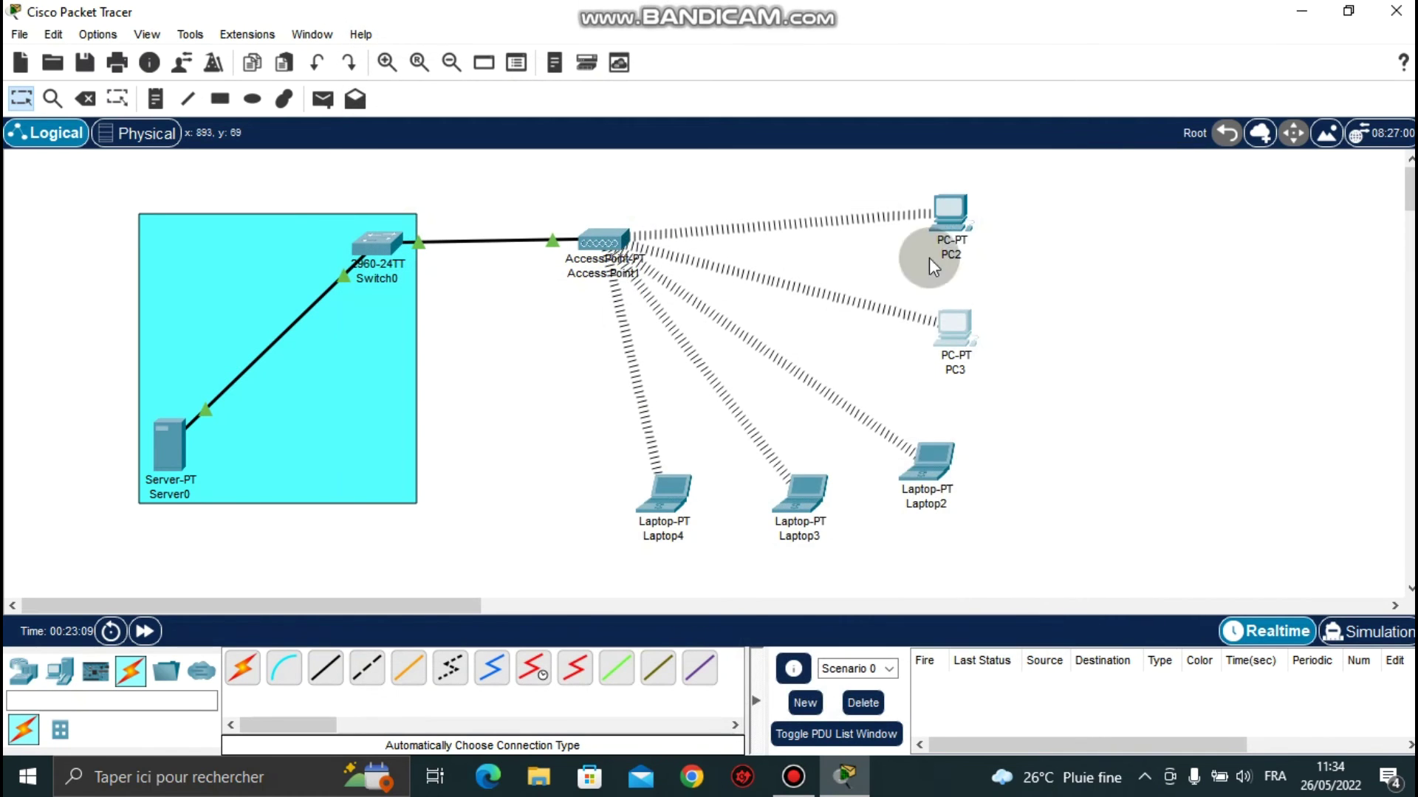
{"action": "left_click", "coordinate": [932, 473]}
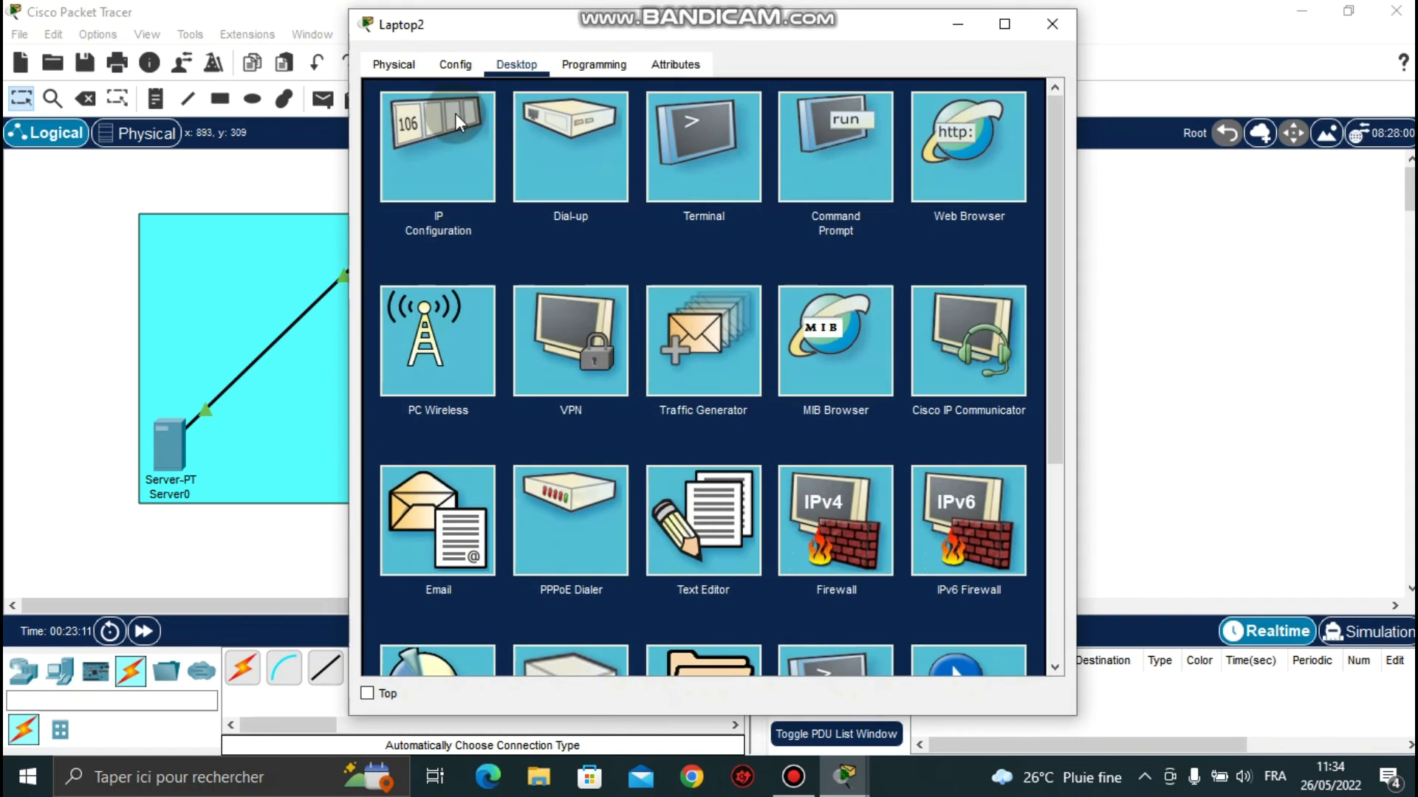
{"action": "left_click", "coordinate": [455, 113]}
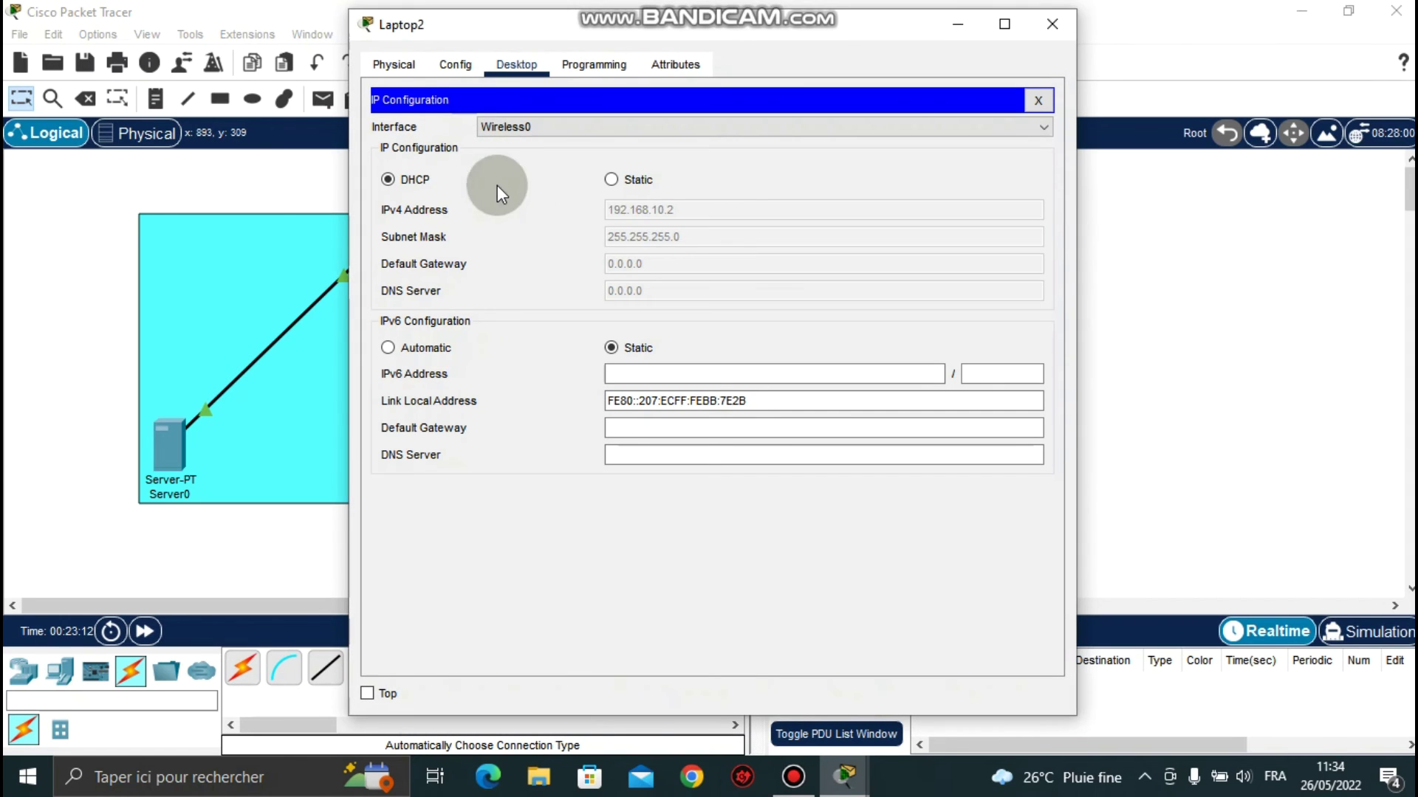
{"action": "left_click", "coordinate": [1051, 24]}
{"action": "left_click", "coordinate": [790, 495]}
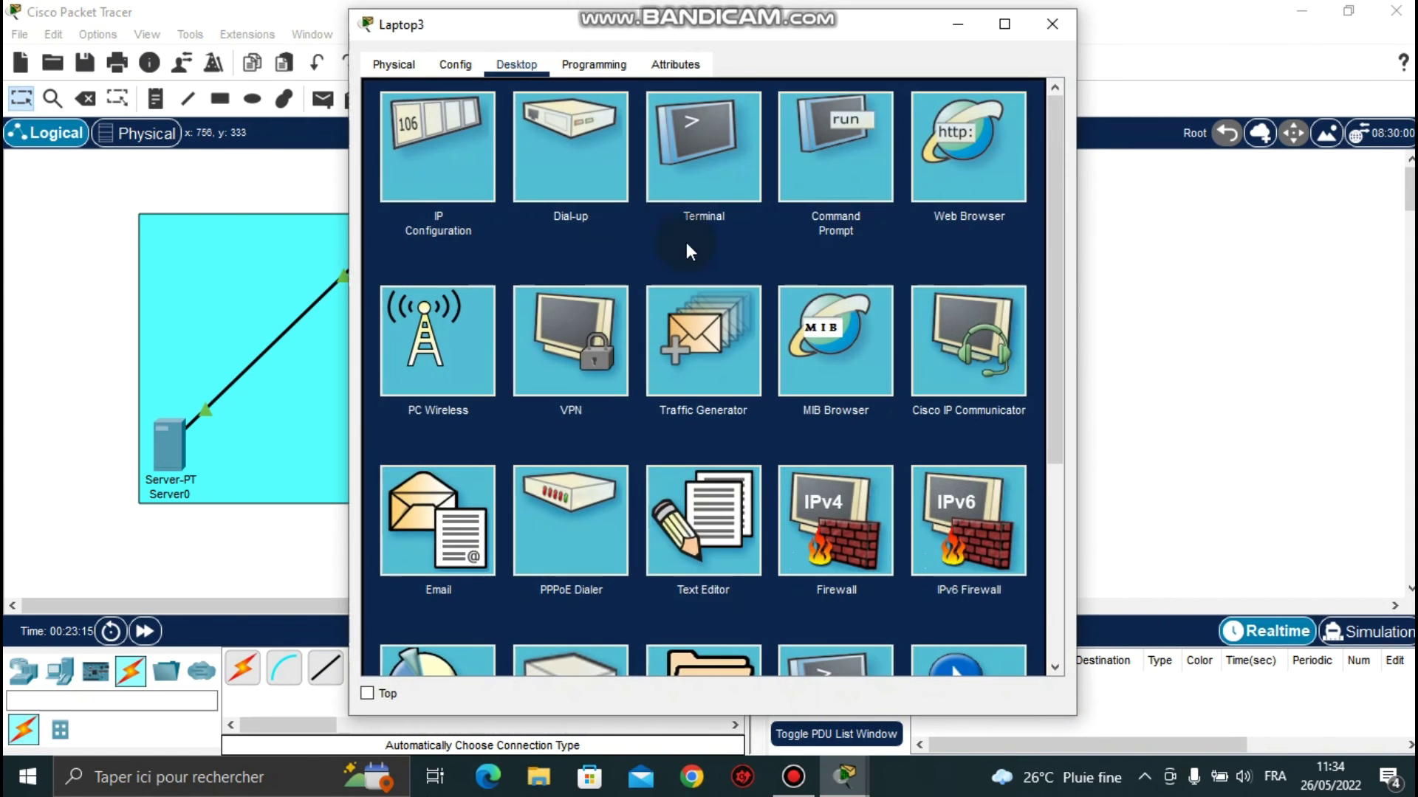
{"action": "left_click", "coordinate": [470, 116]}
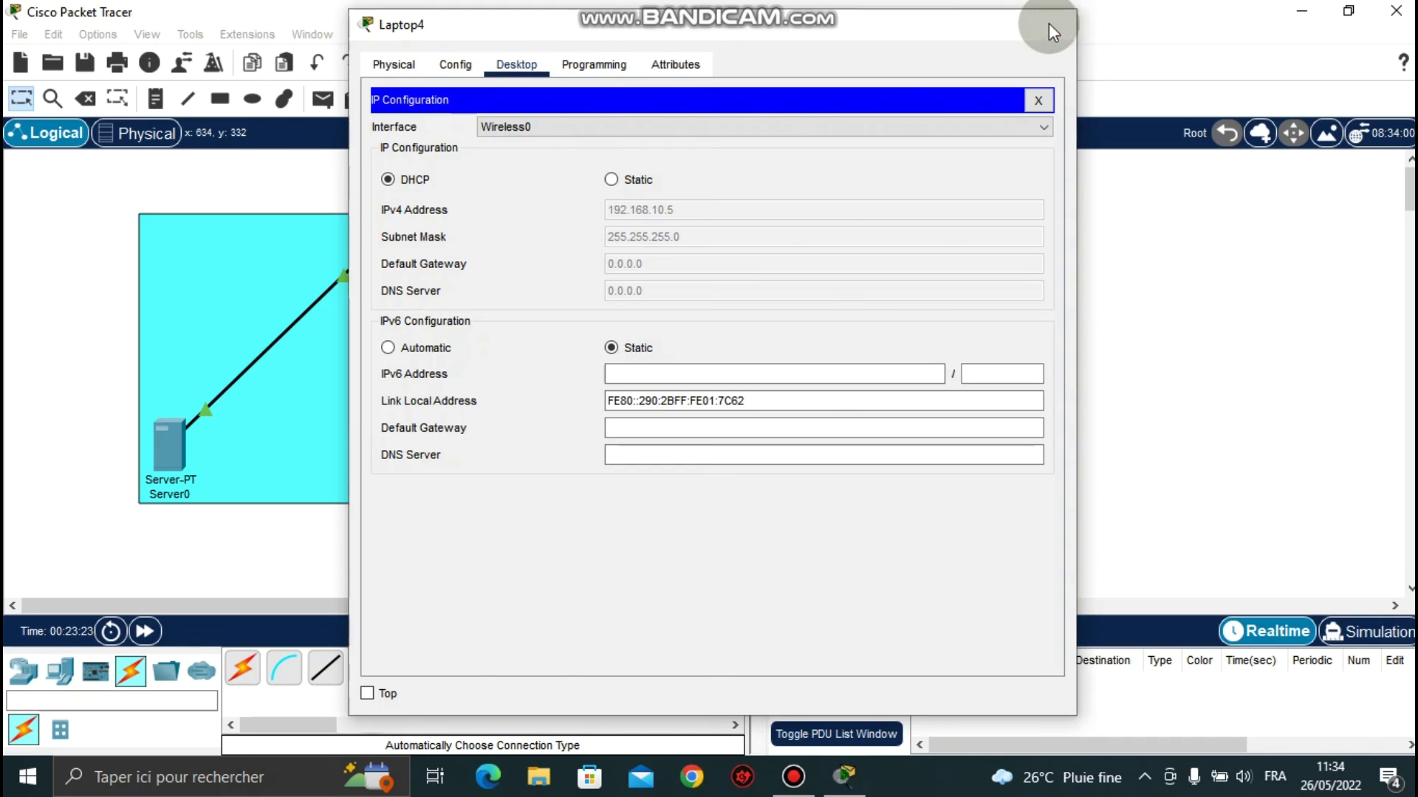
{"action": "left_click", "coordinate": [1050, 22]}
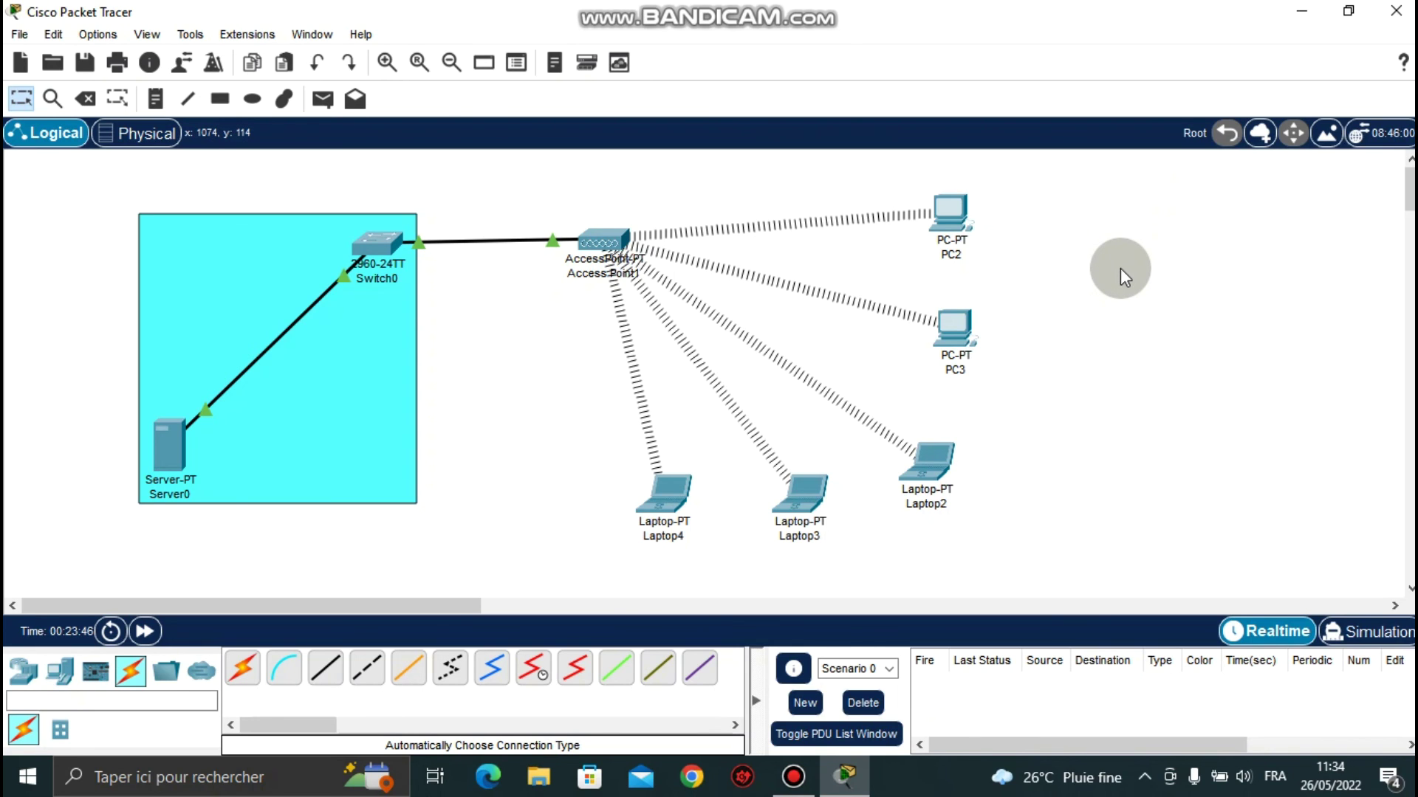
Save the network as a Packet Tracer activity file named 4 in the saves folder
{"action": "left_click", "coordinate": [29, 35]}
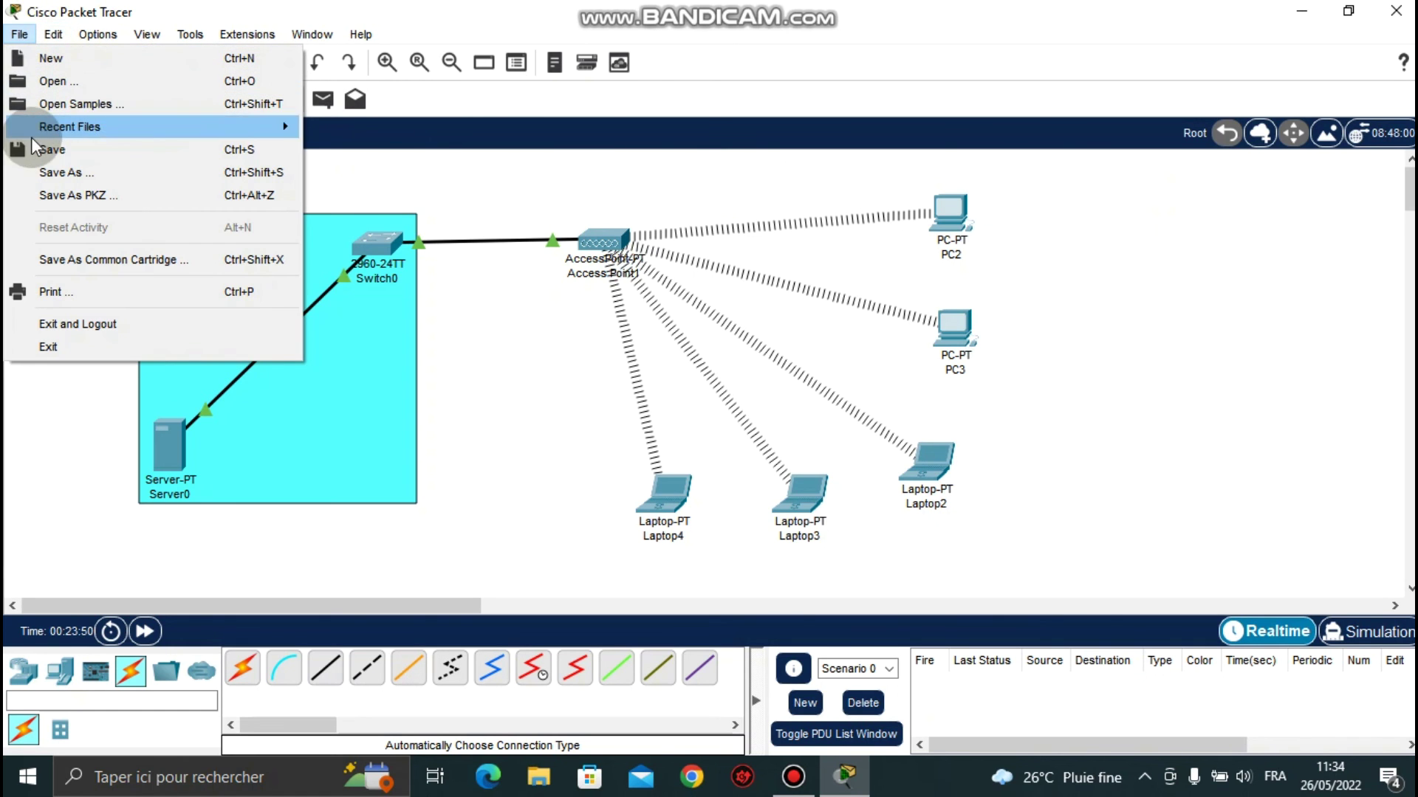
{"action": "left_click", "coordinate": [44, 164]}
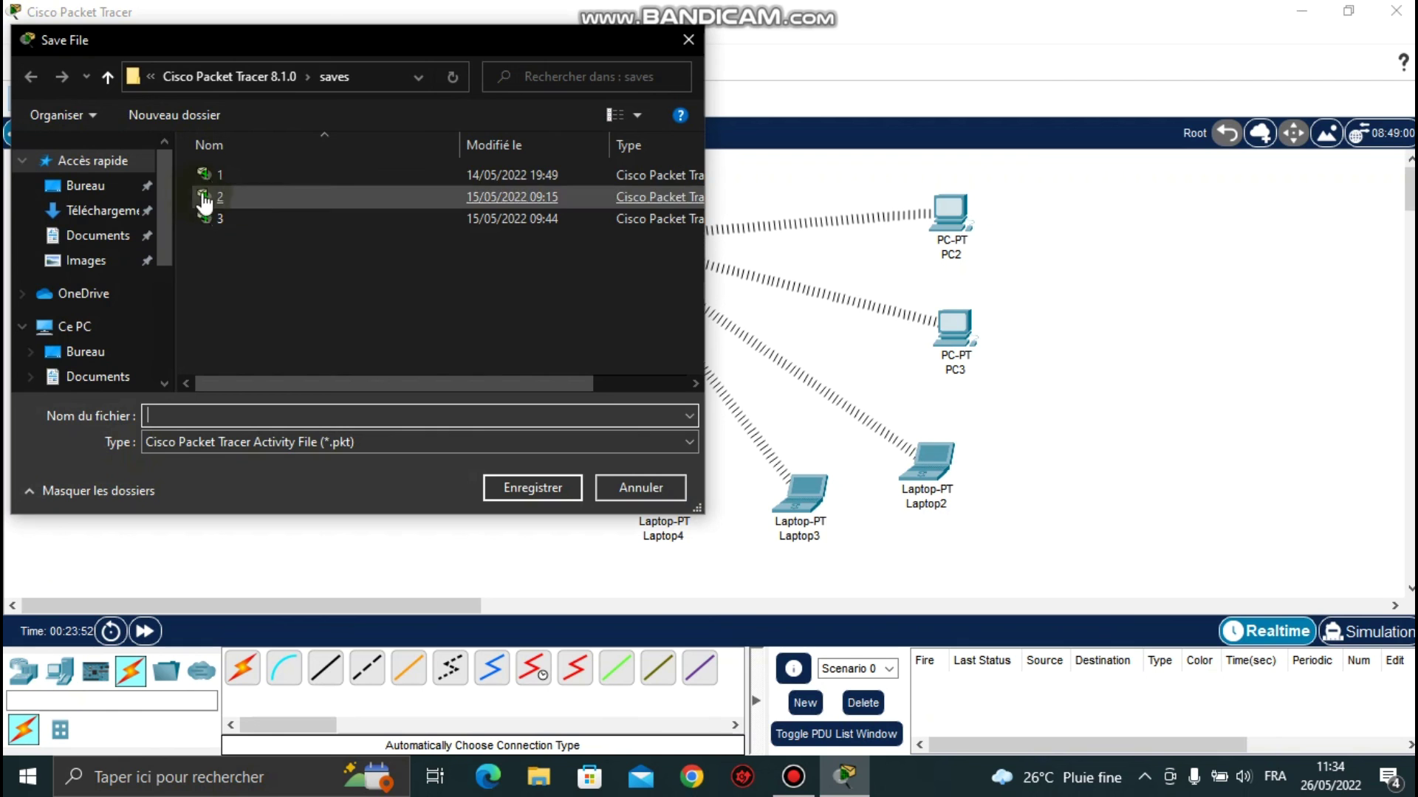
{"action": "type", "text": "4"}
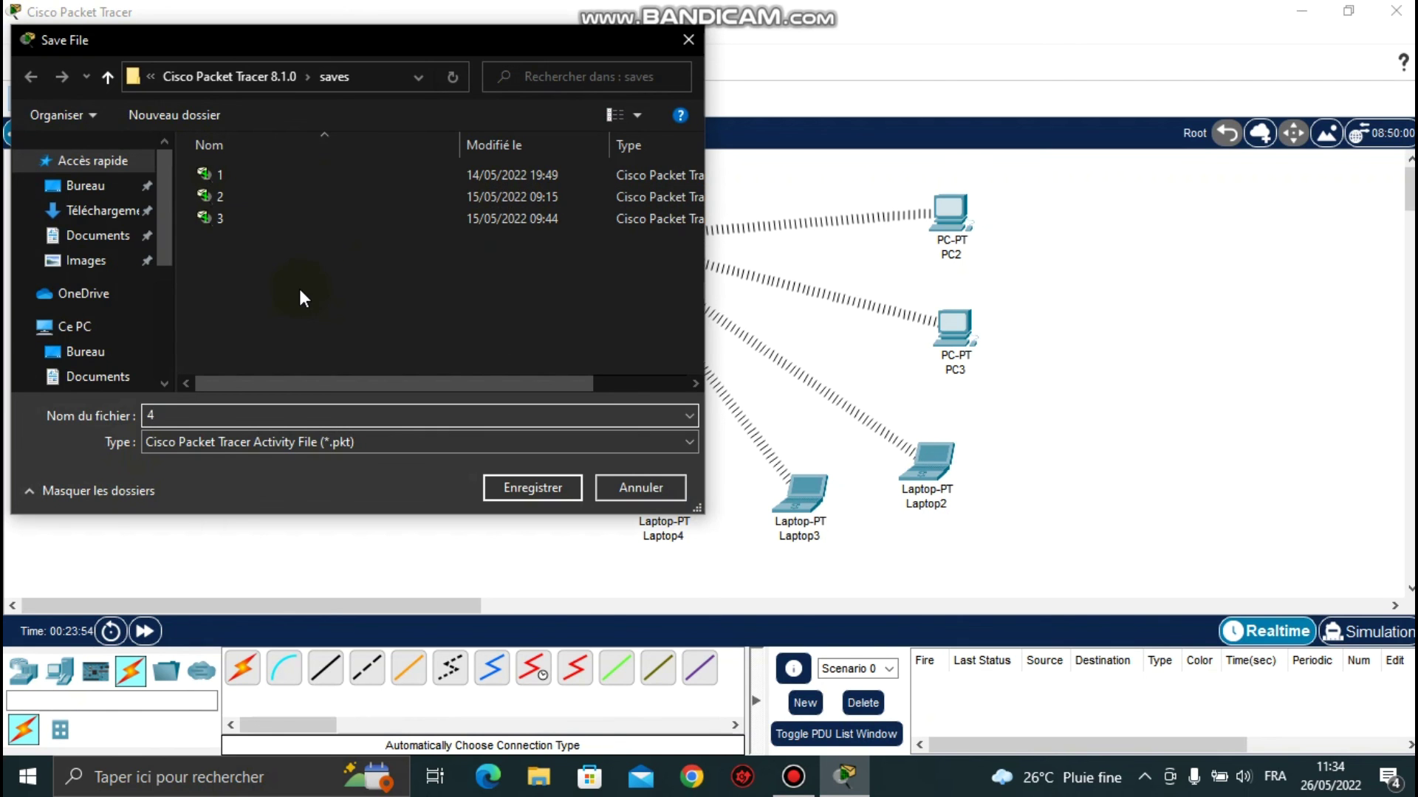
{"action": "key", "text": "Return"}
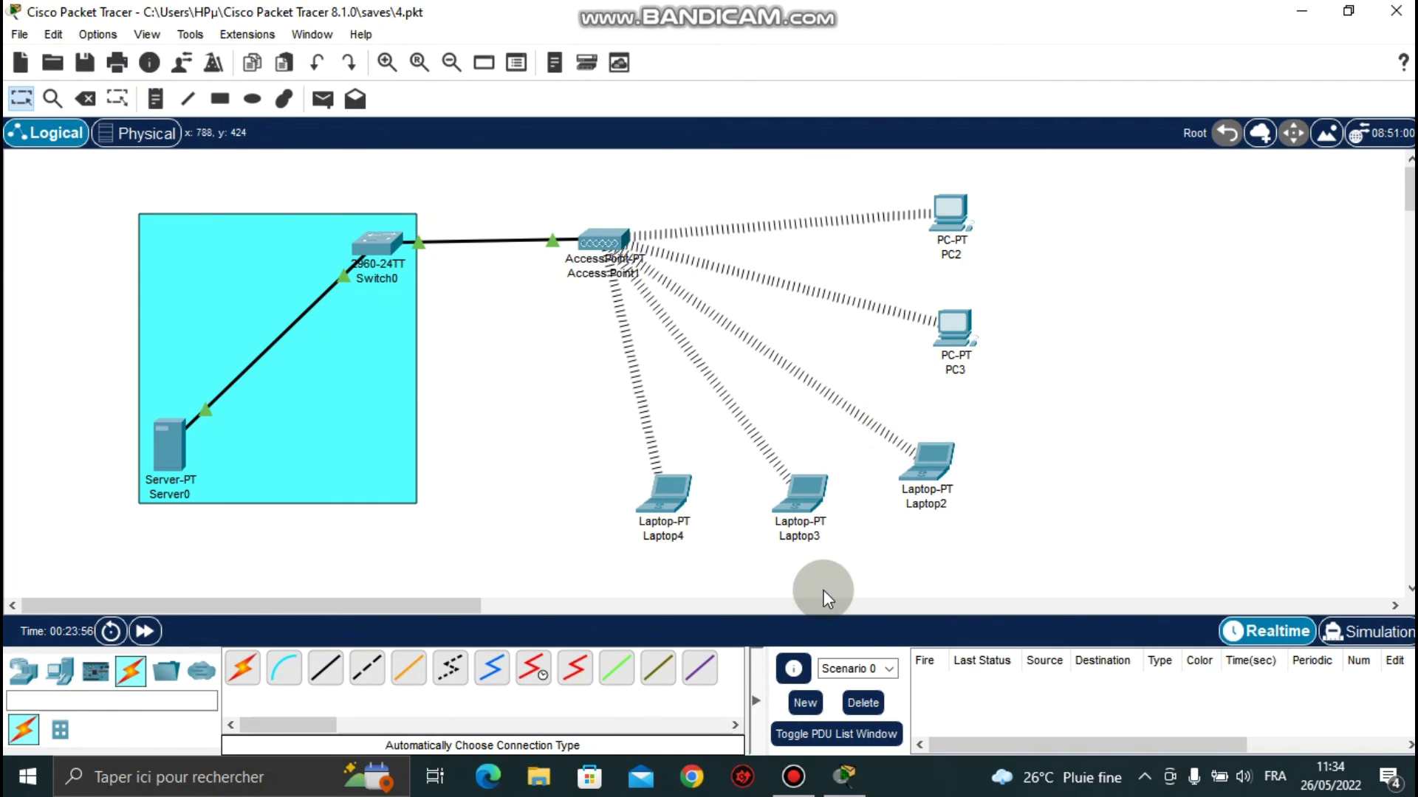